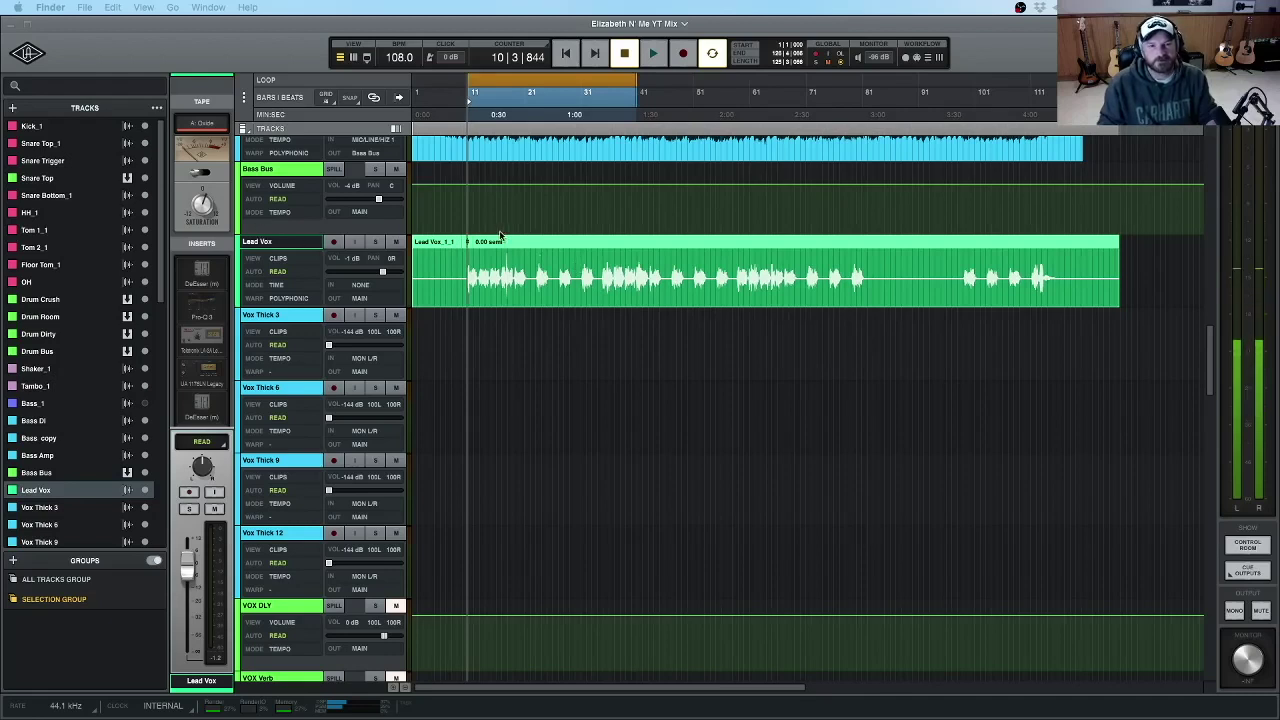
- Copy the Lead Vox clip onto the Vox Thick 3 track and consolidate the copy
click(635, 238)
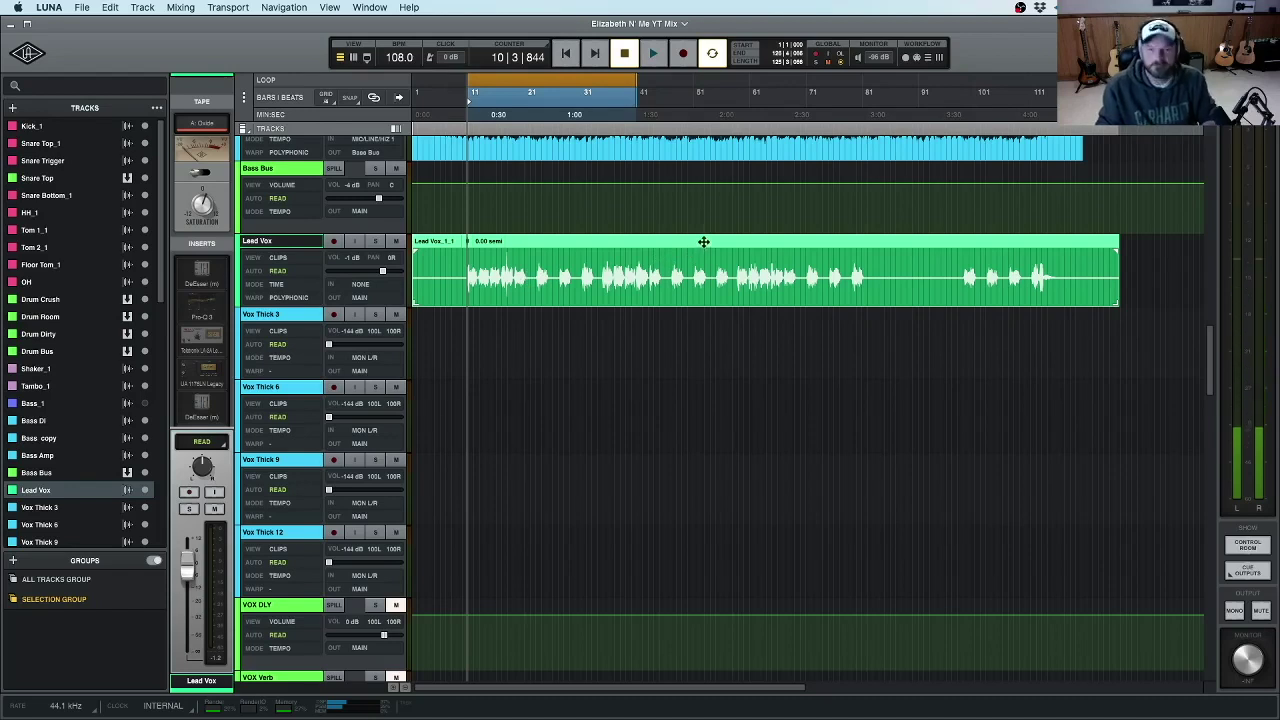
drag(704, 241, 665, 352)
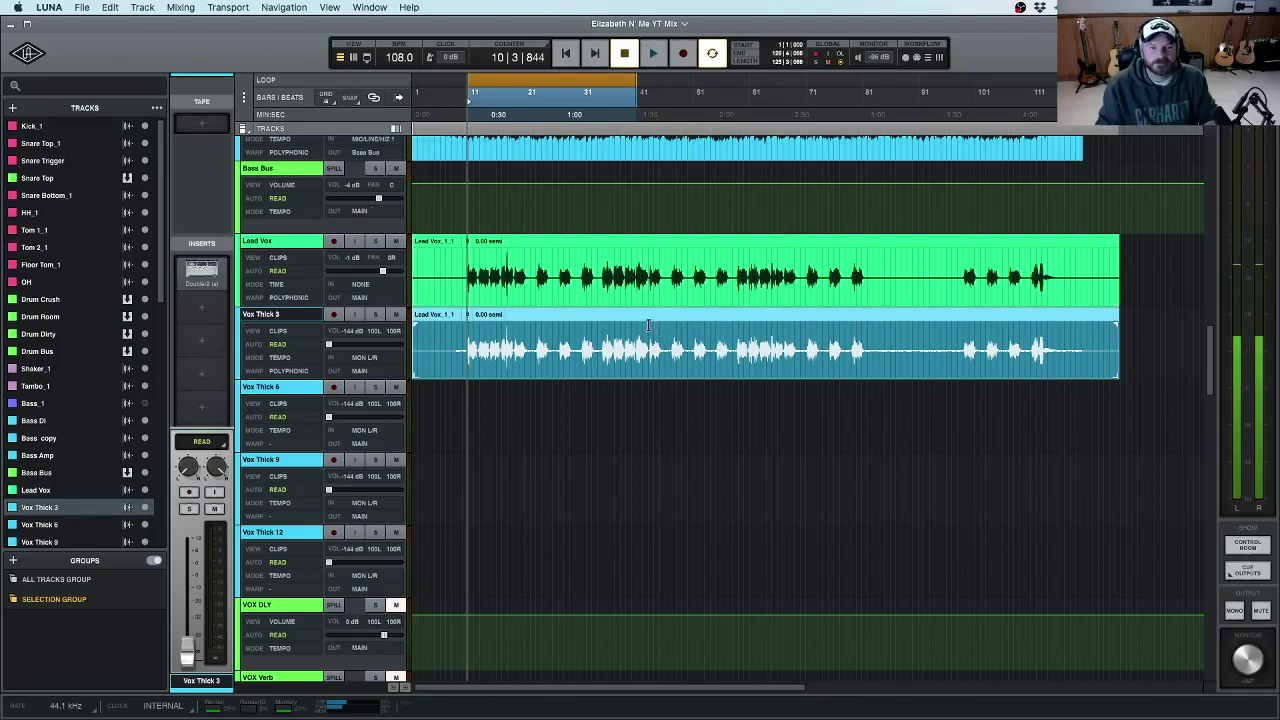
click(111, 8)
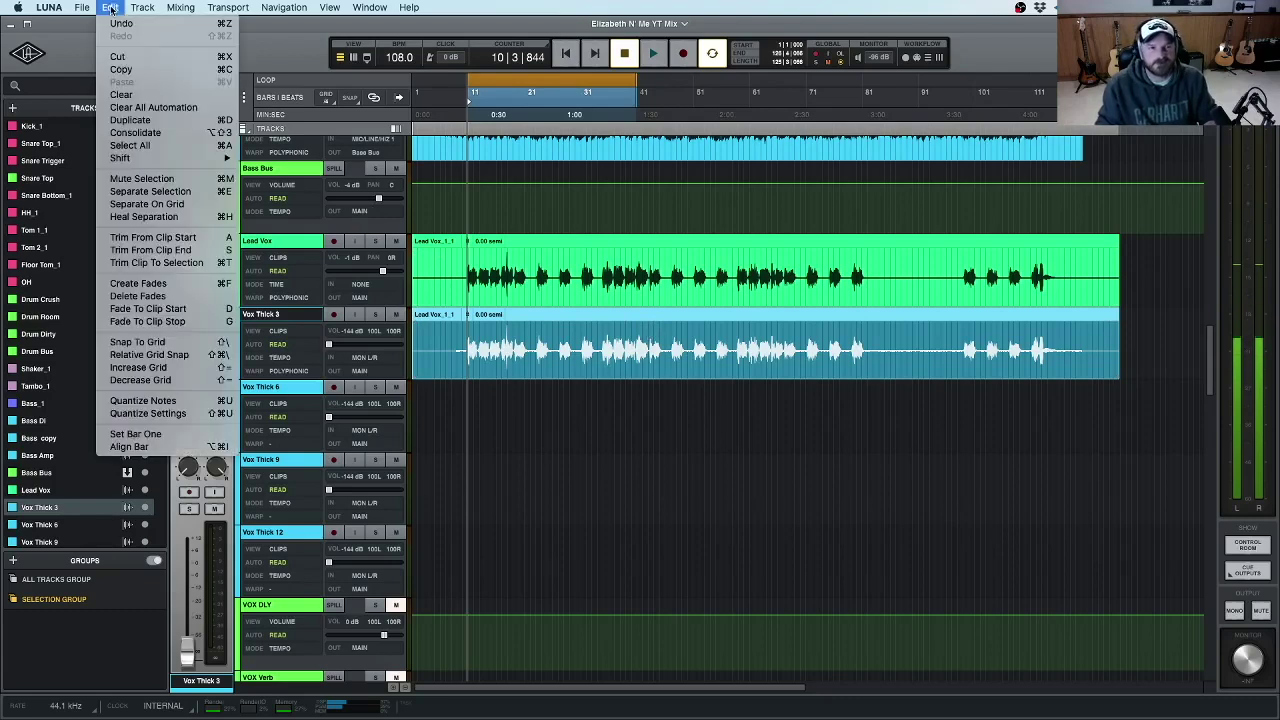
click(174, 135)
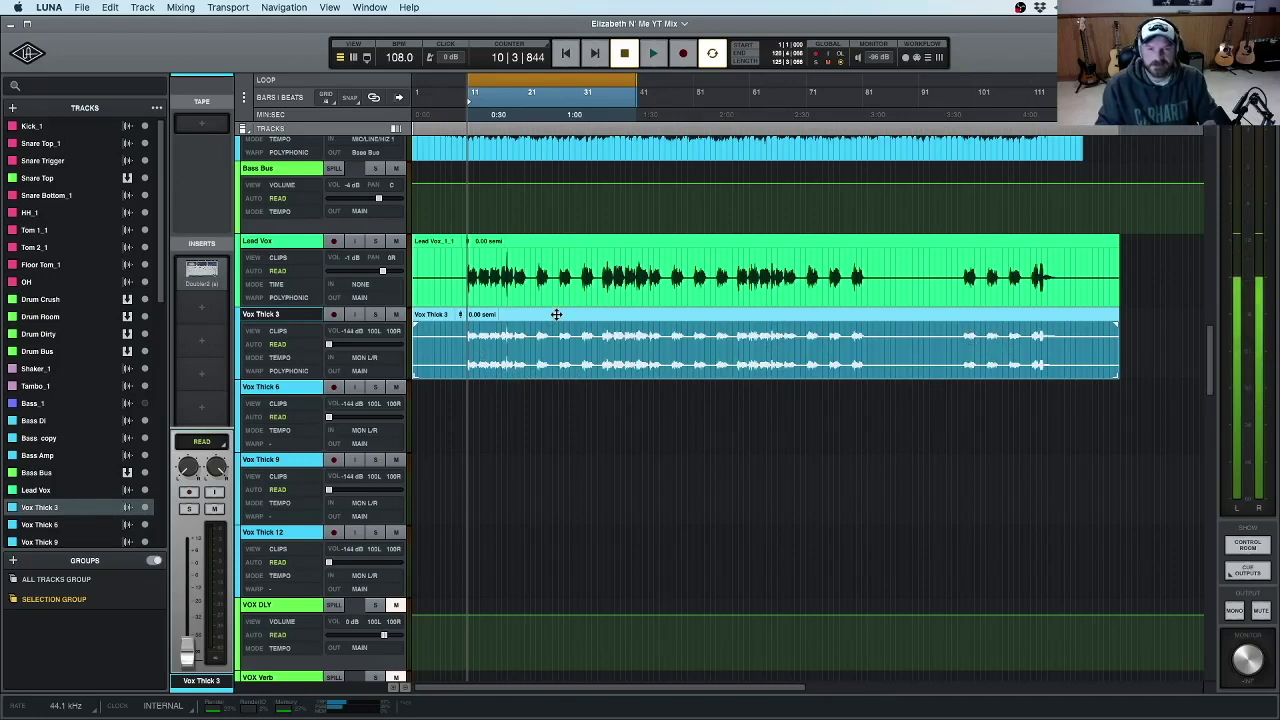
- Copy the consolidated Vox Thick 3 clip onto the Vox Thick 6, Vox Thick 9 and Vox Thick 12 tracks
drag(556, 314, 519, 406)
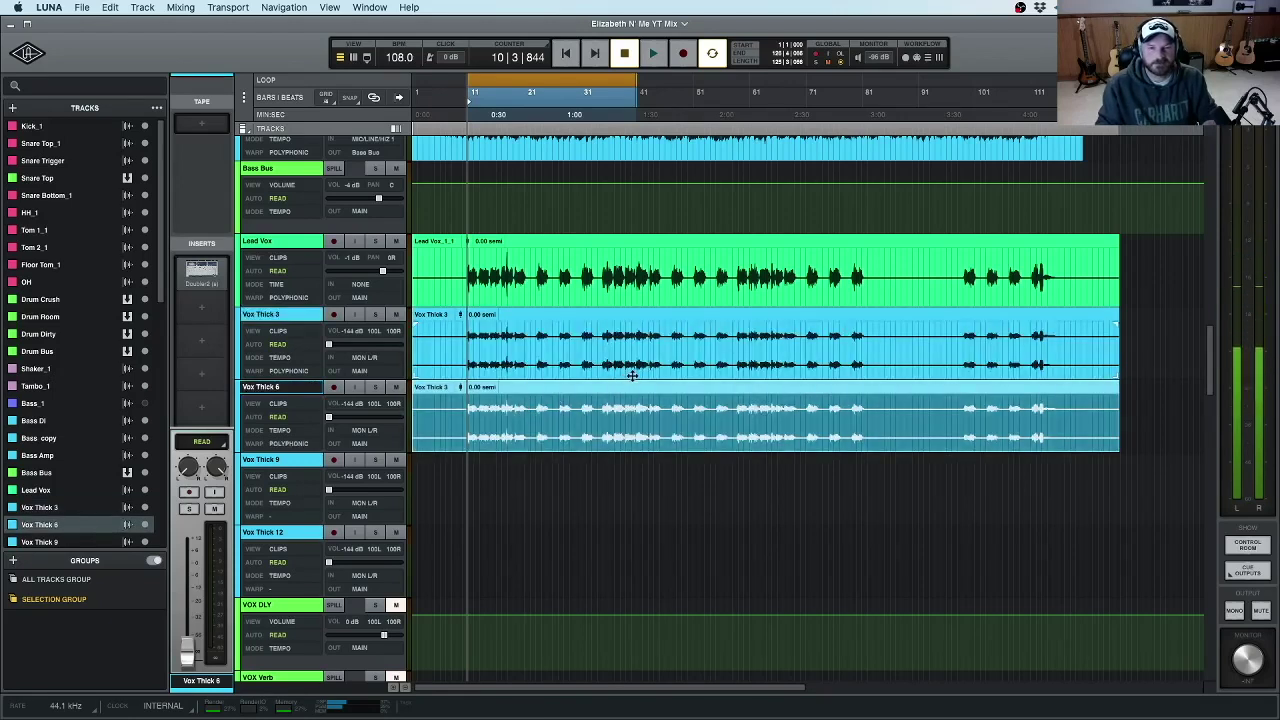
drag(624, 387, 558, 550)
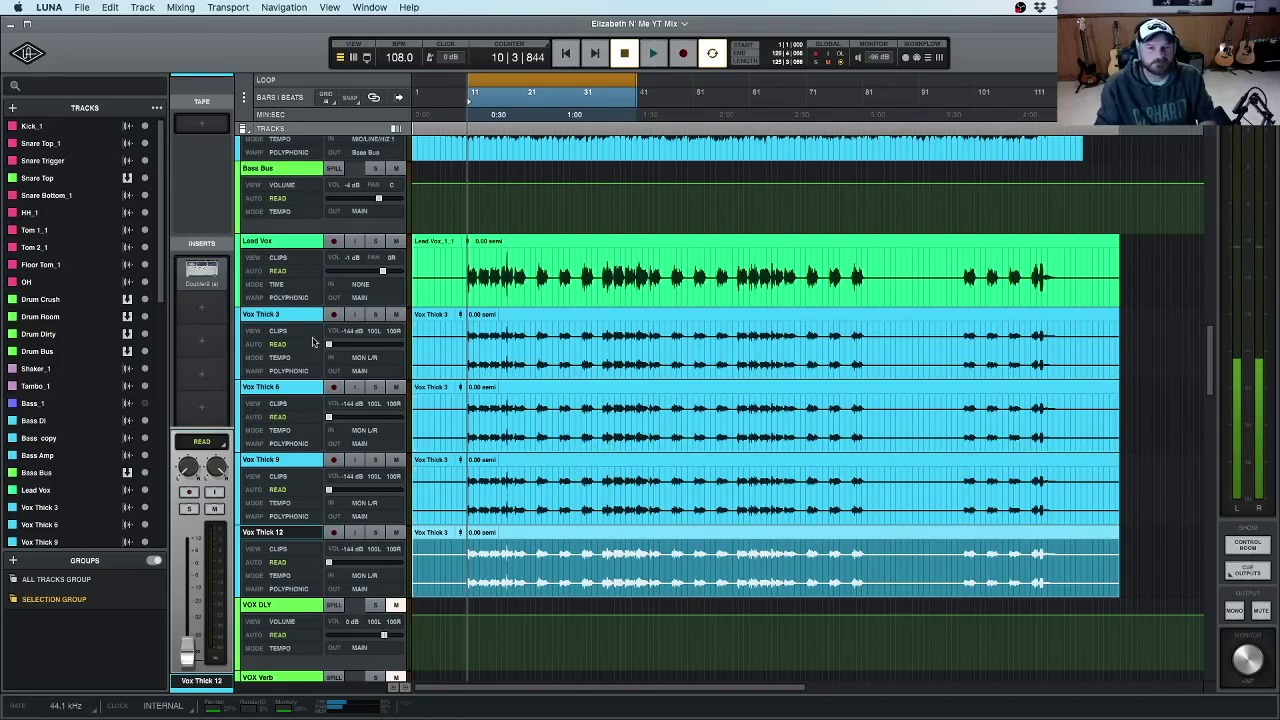
- Examine the Doubler2 delay, pan and detune settings on the Vox Thick 3 and Vox Thick 6 tracks
click(297, 320)
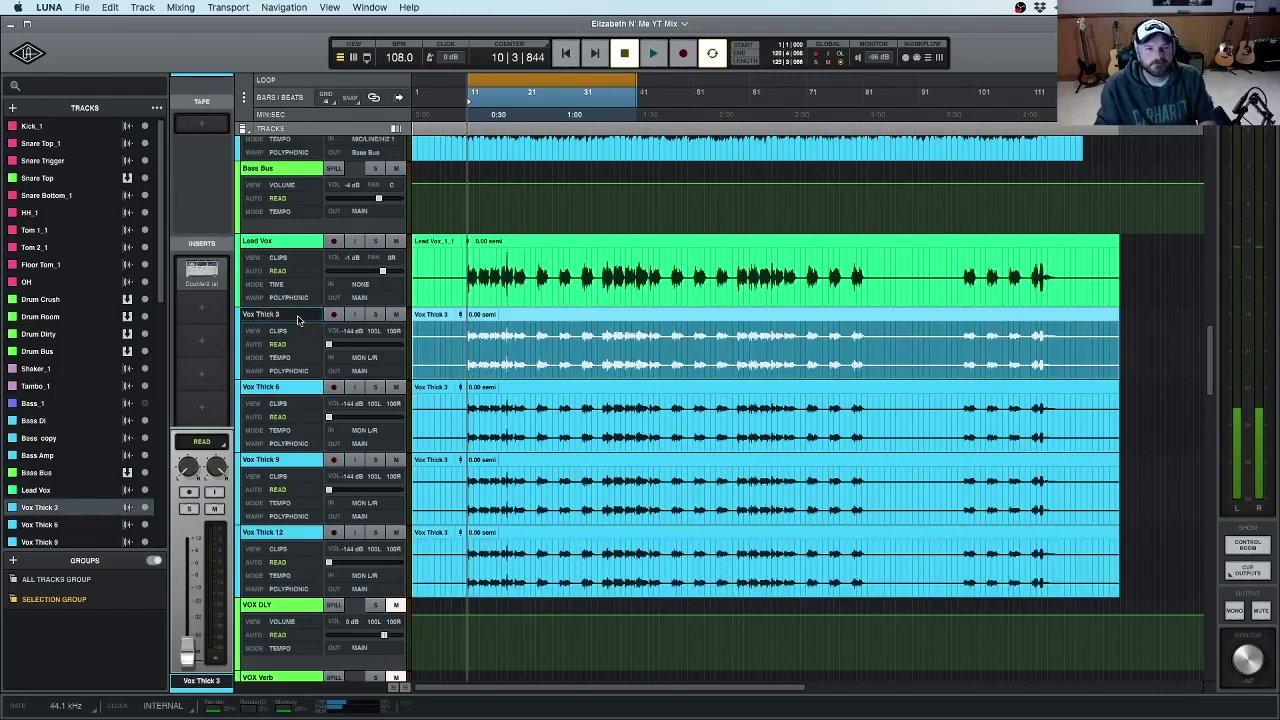
mouse_move(207, 270)
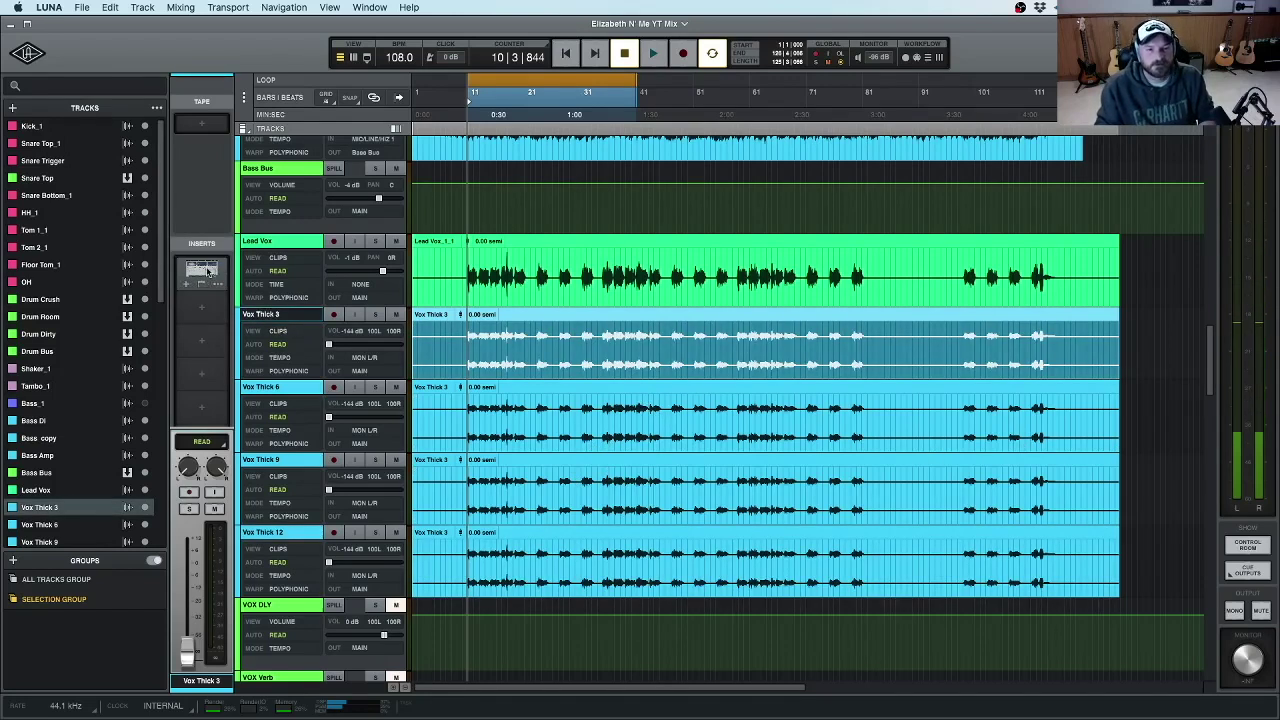
drag(2, 272, 786, 303)
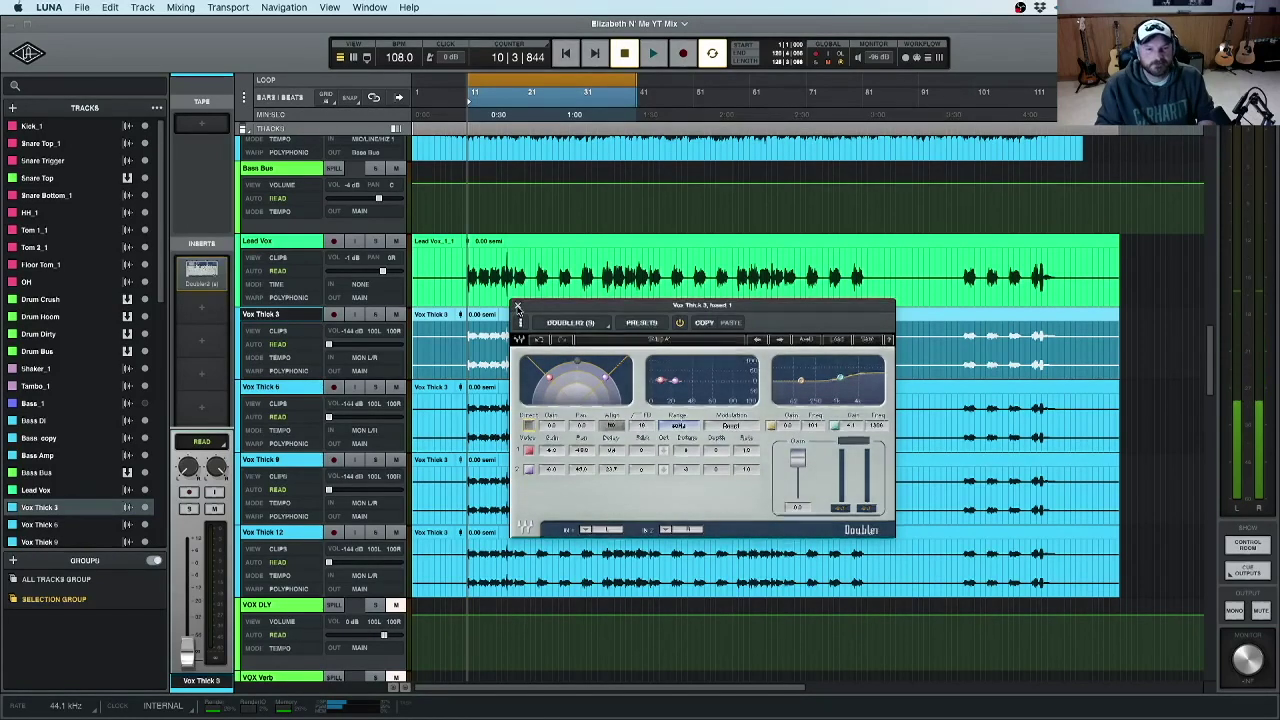
click(517, 307)
click(288, 400)
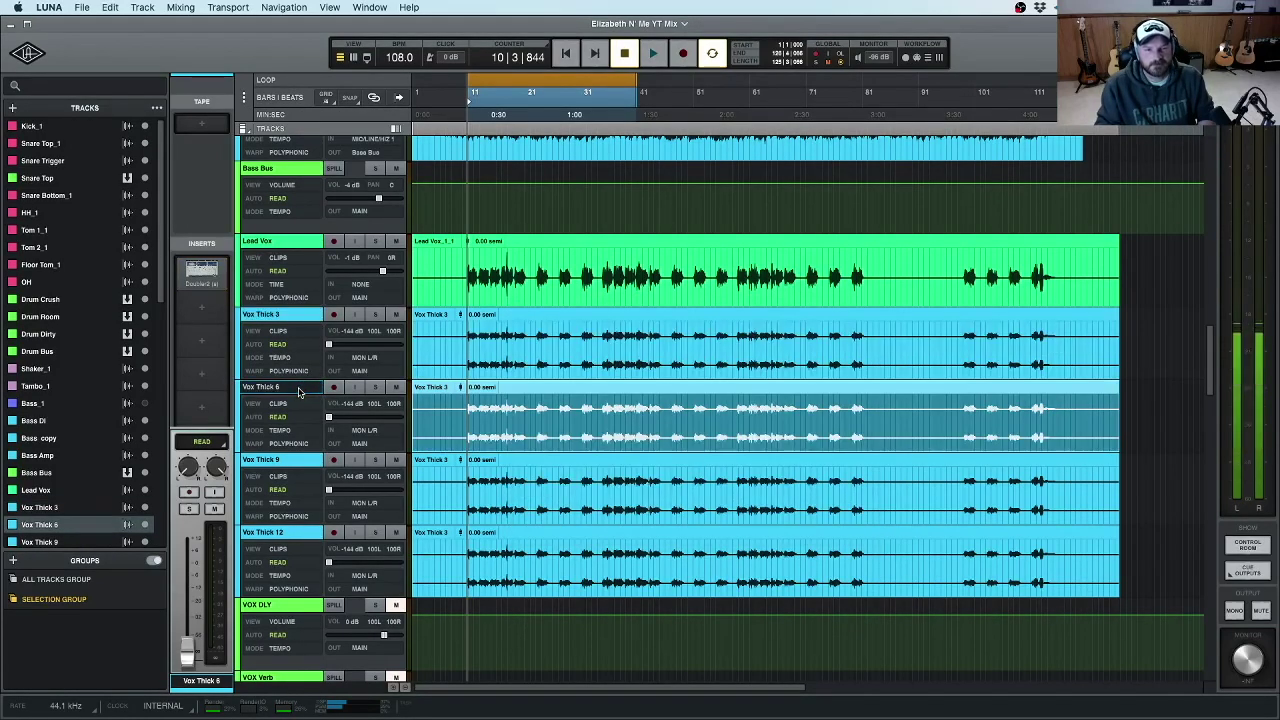
mouse_move(201, 284)
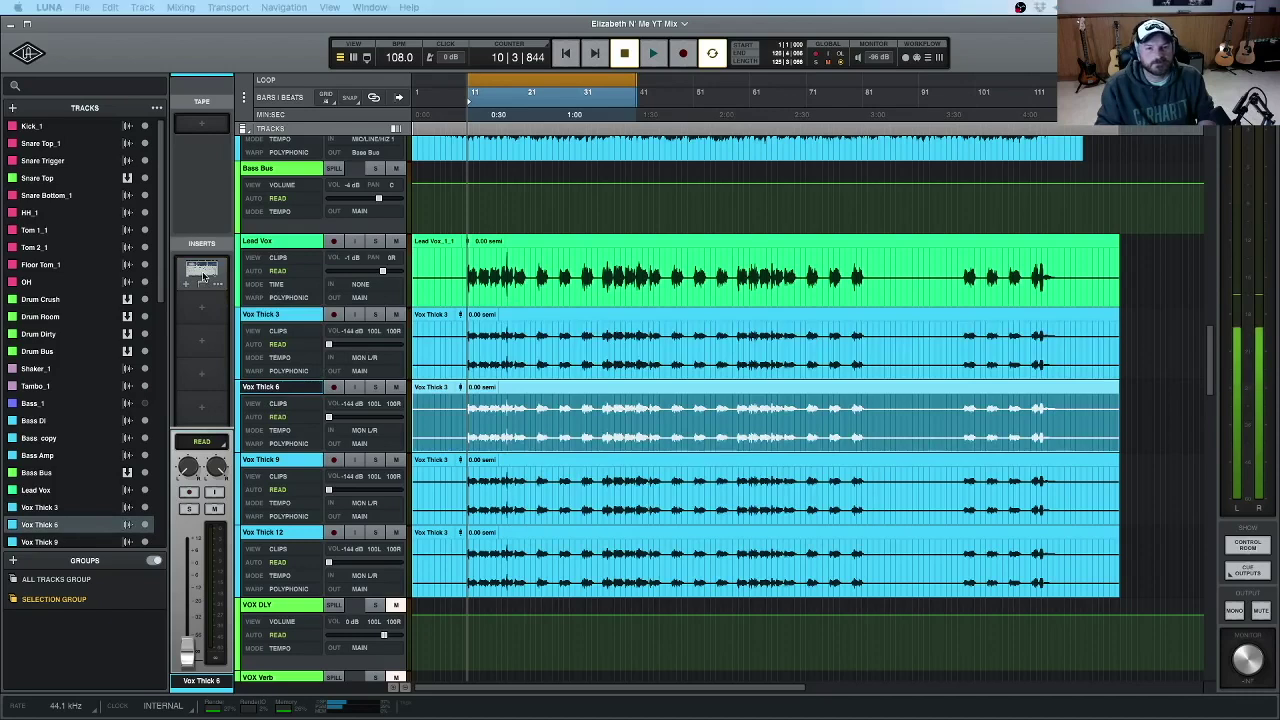
click(201, 272)
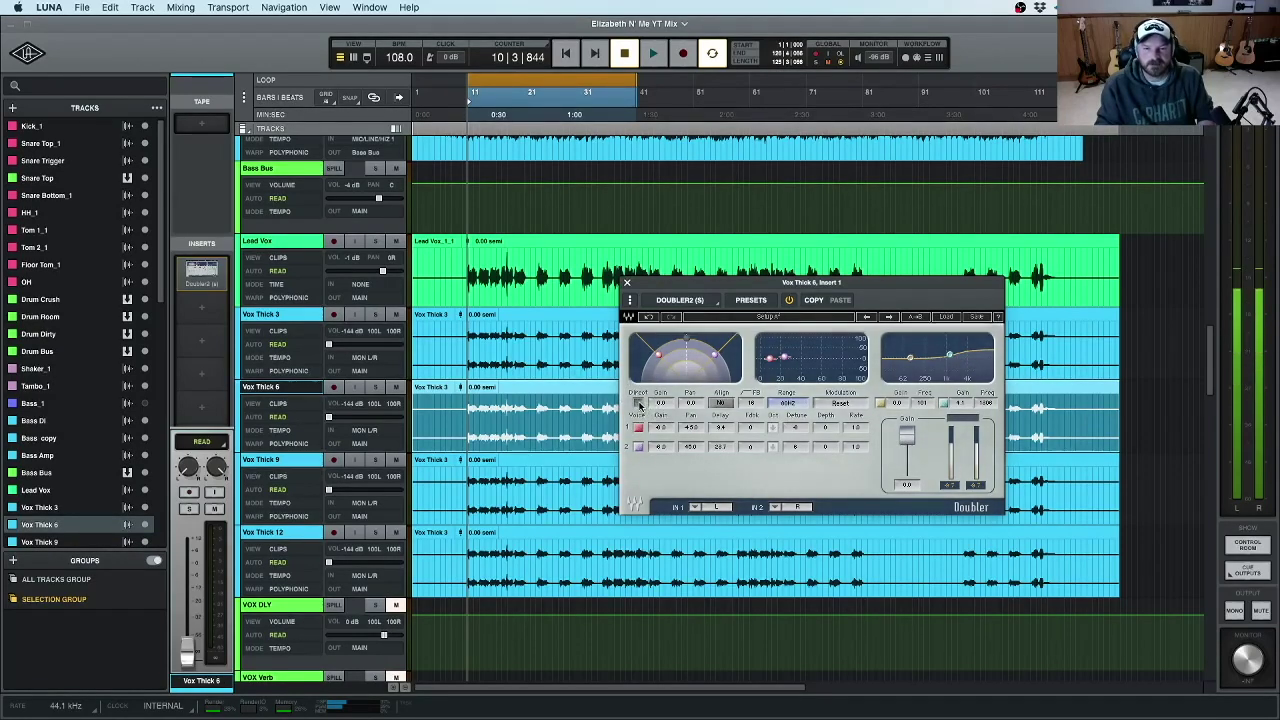
drag(902, 281, 828, 270)
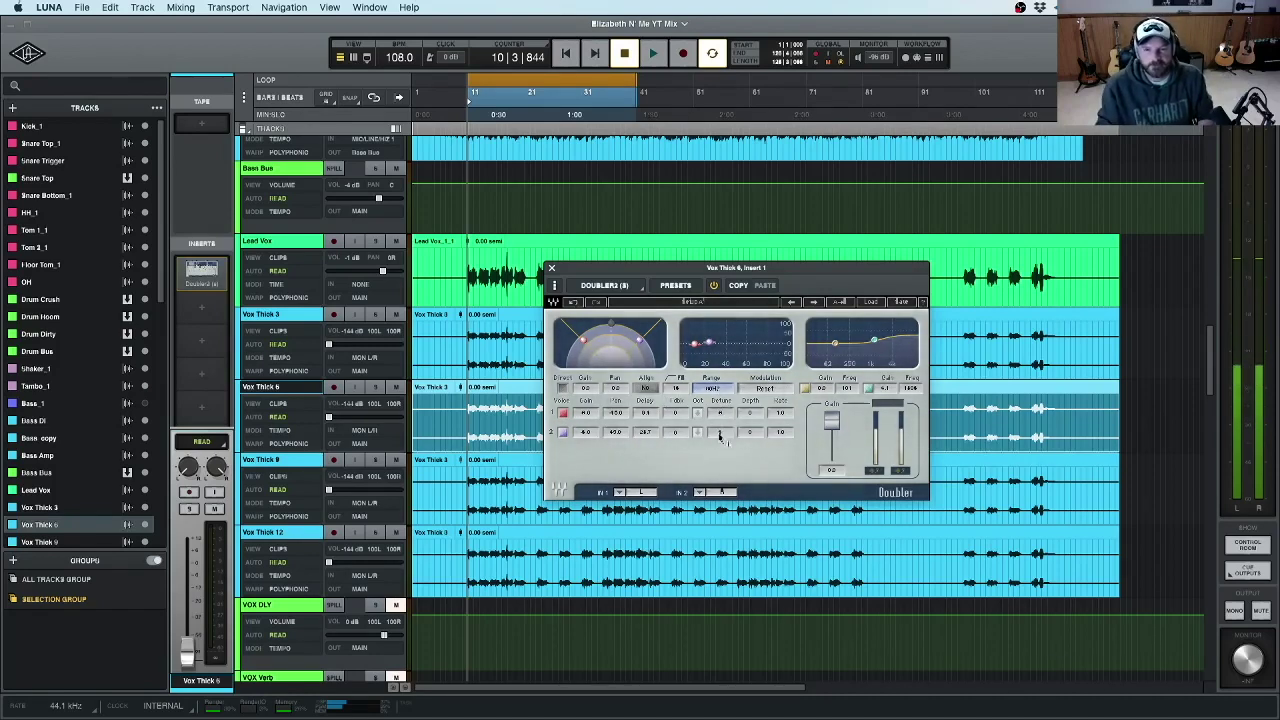
click(552, 270)
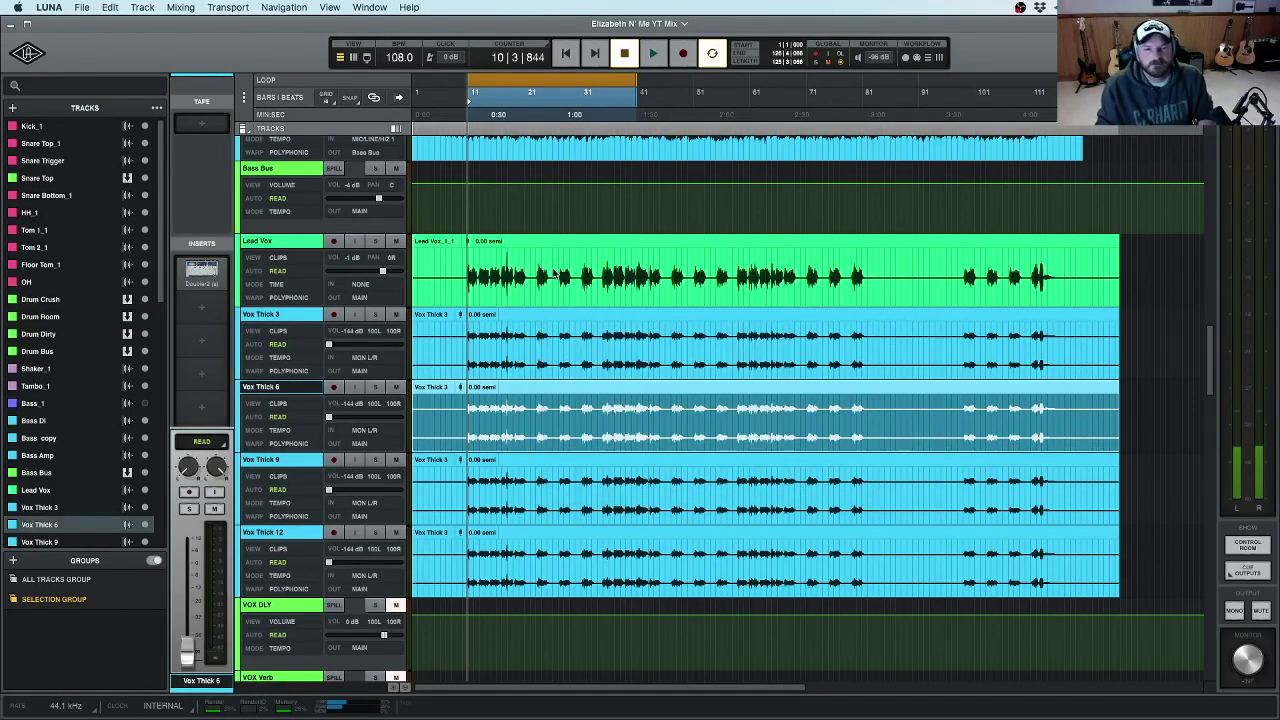
- Examine the Doubler2 voice and detune settings on the Vox Thick 9 and Vox Thick 12 tracks
click(296, 466)
click(201, 270)
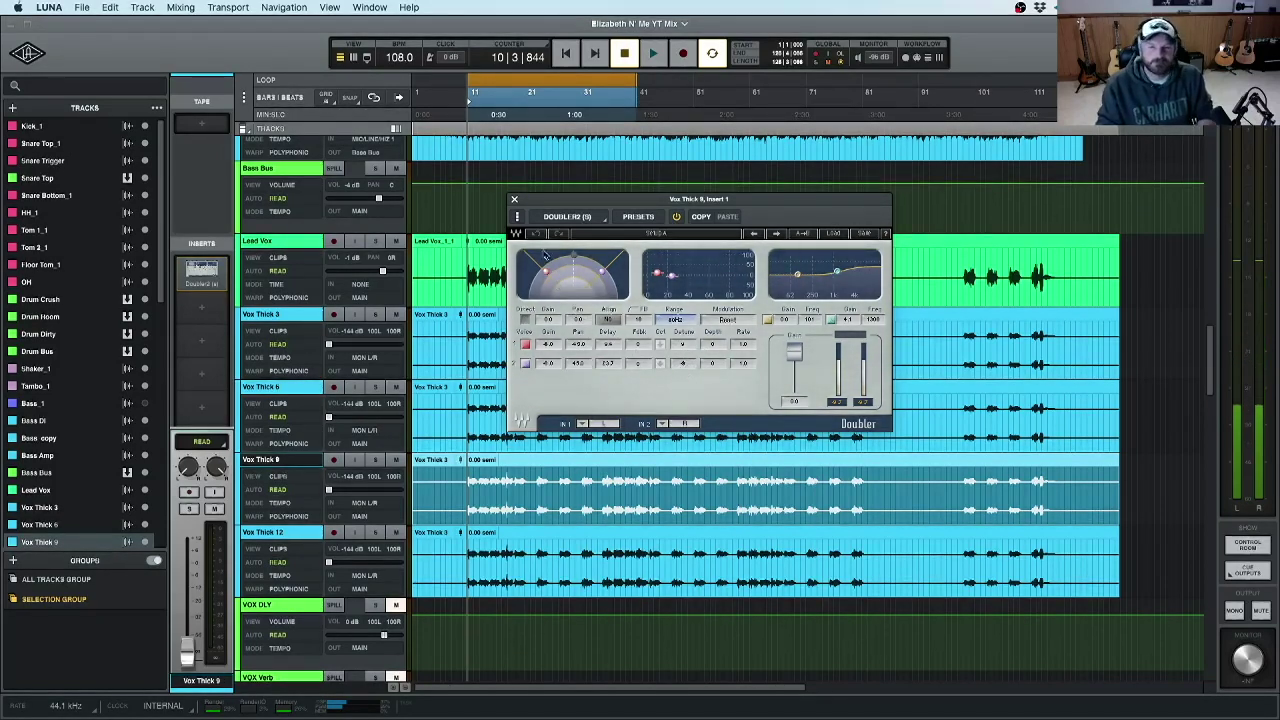
click(514, 199)
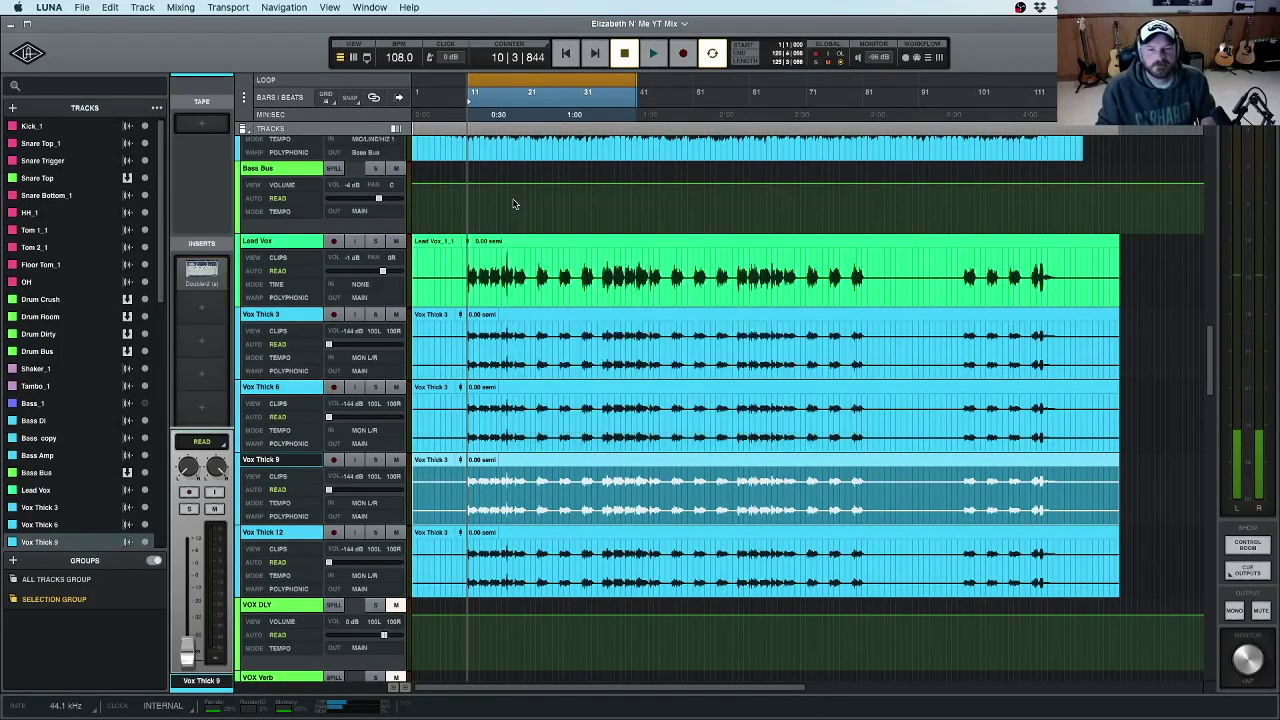
click(296, 540)
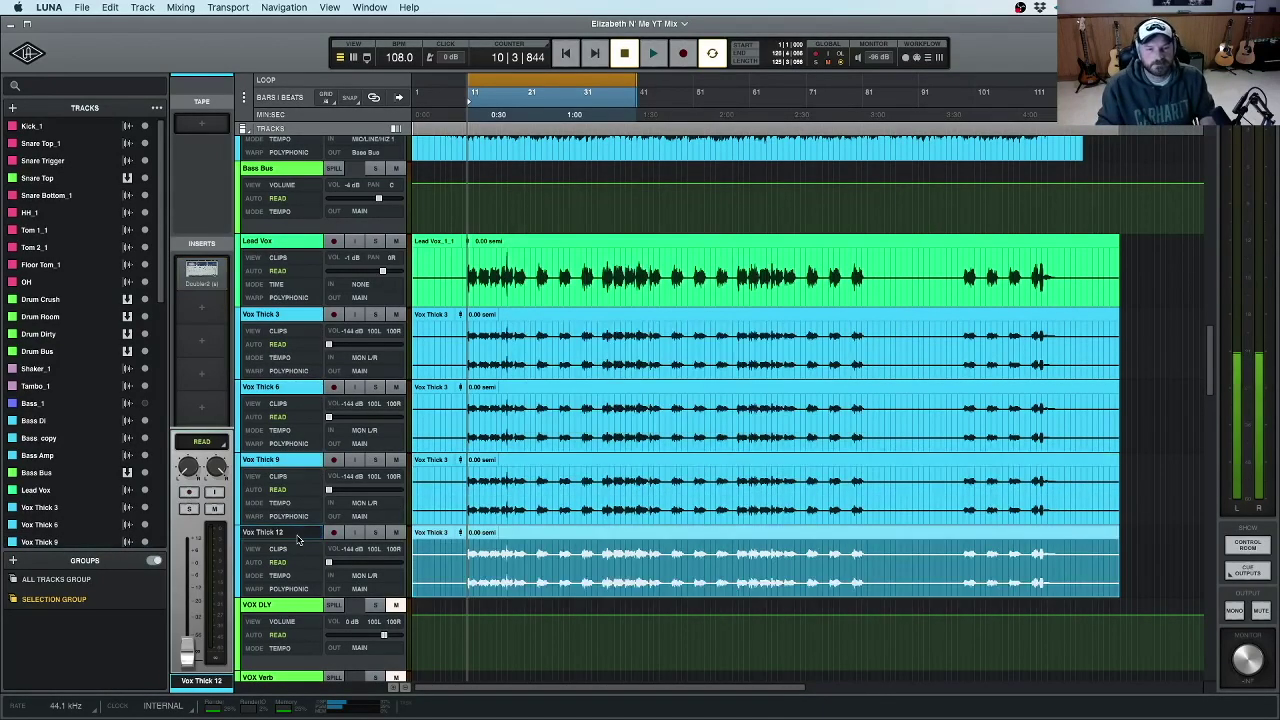
click(200, 272)
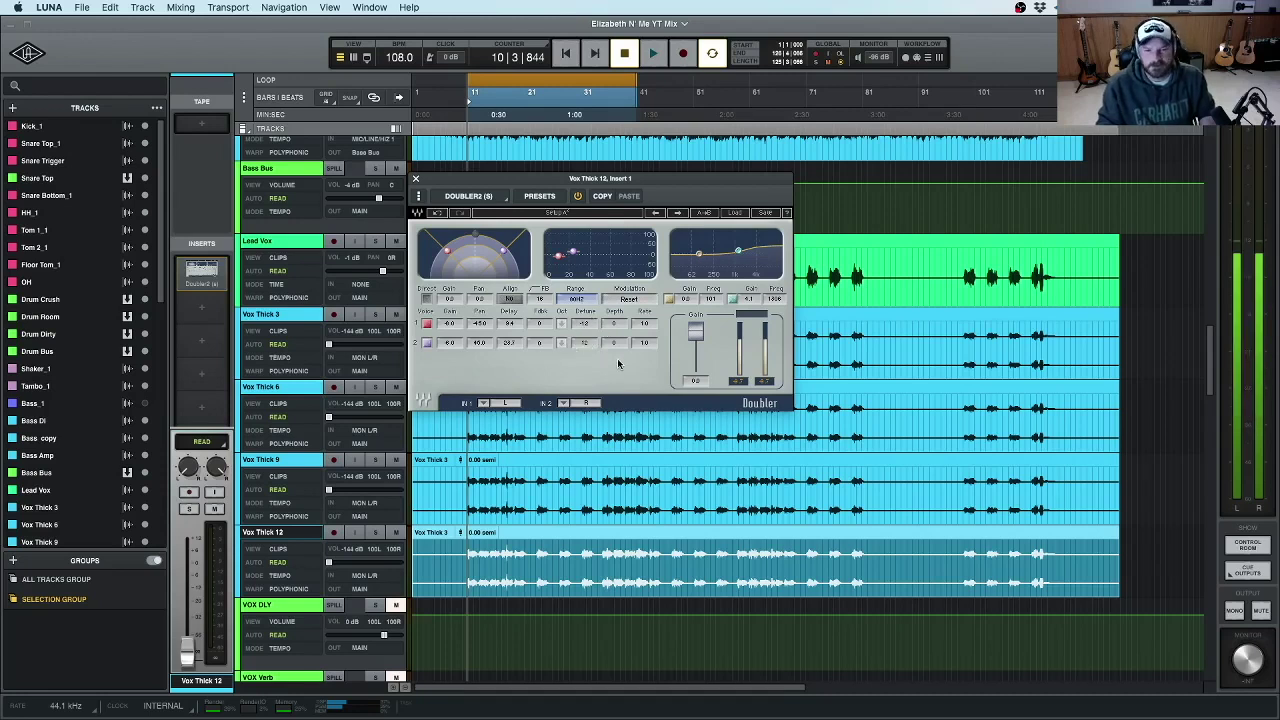
click(416, 179)
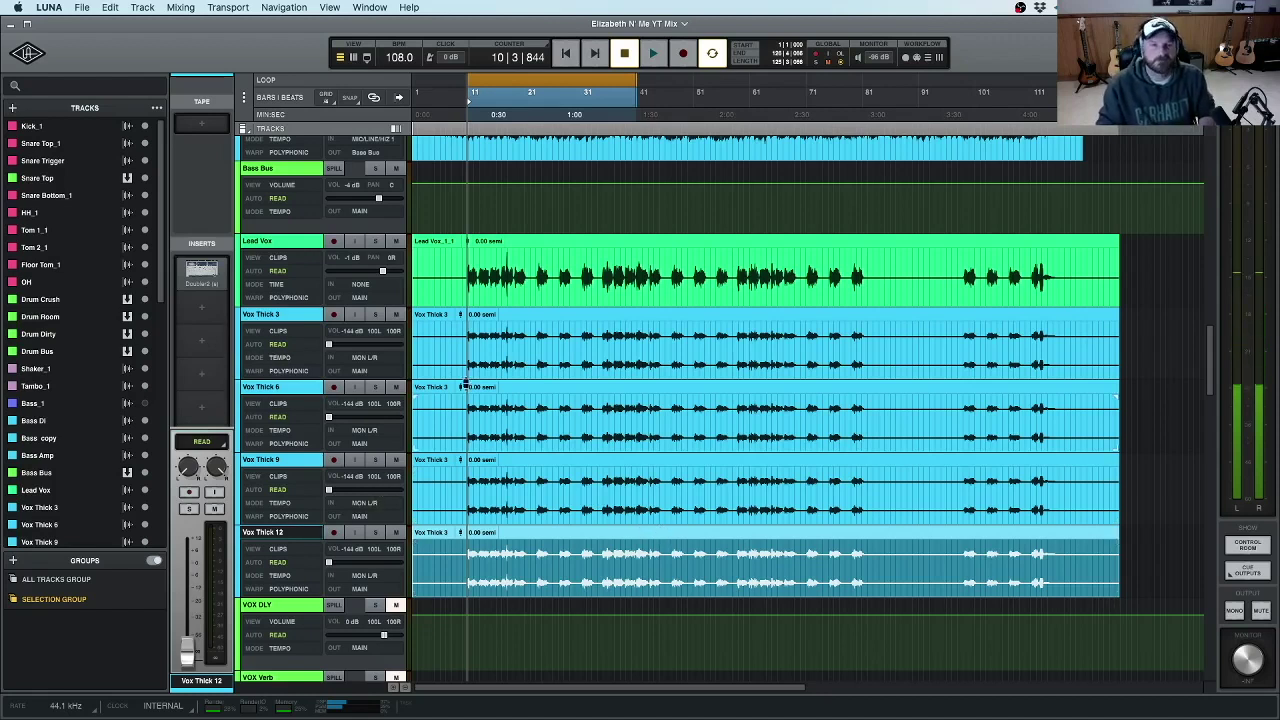
- Raise the four Vox Thick faders together to about -0.9 dB in the mixer and audition those tracks in solo
click(563, 328)
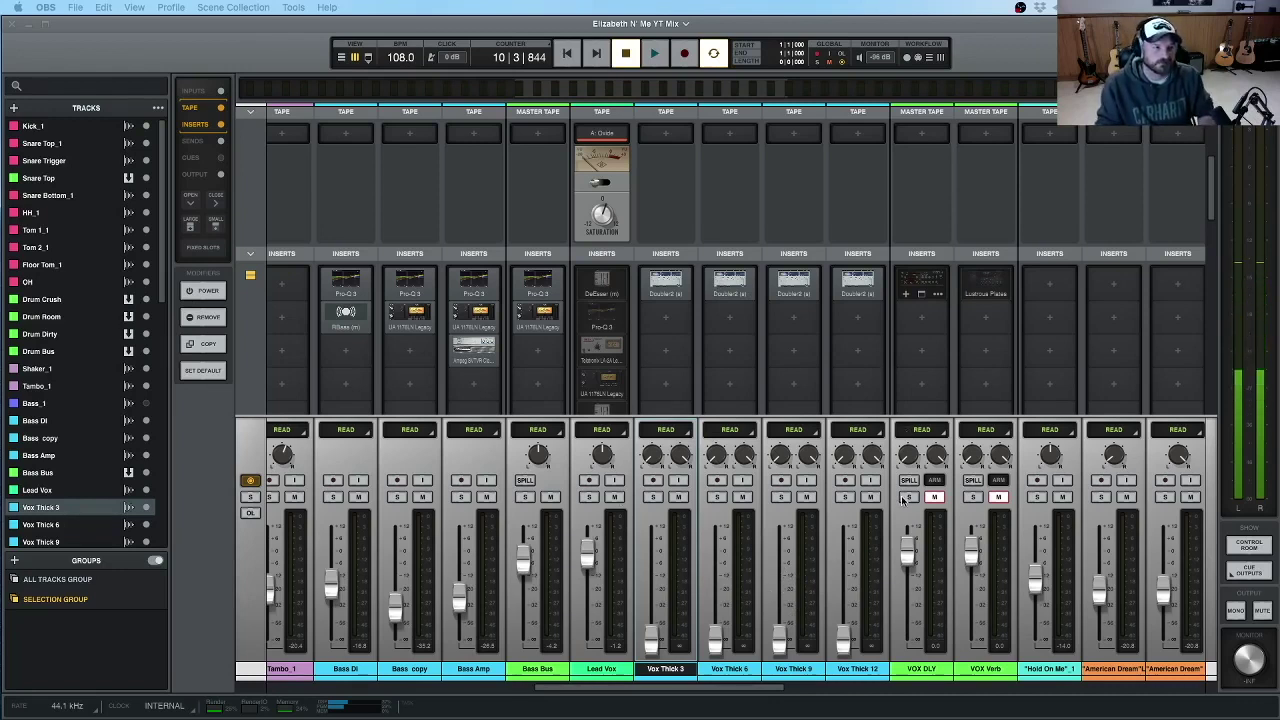
drag(843, 638, 844, 550)
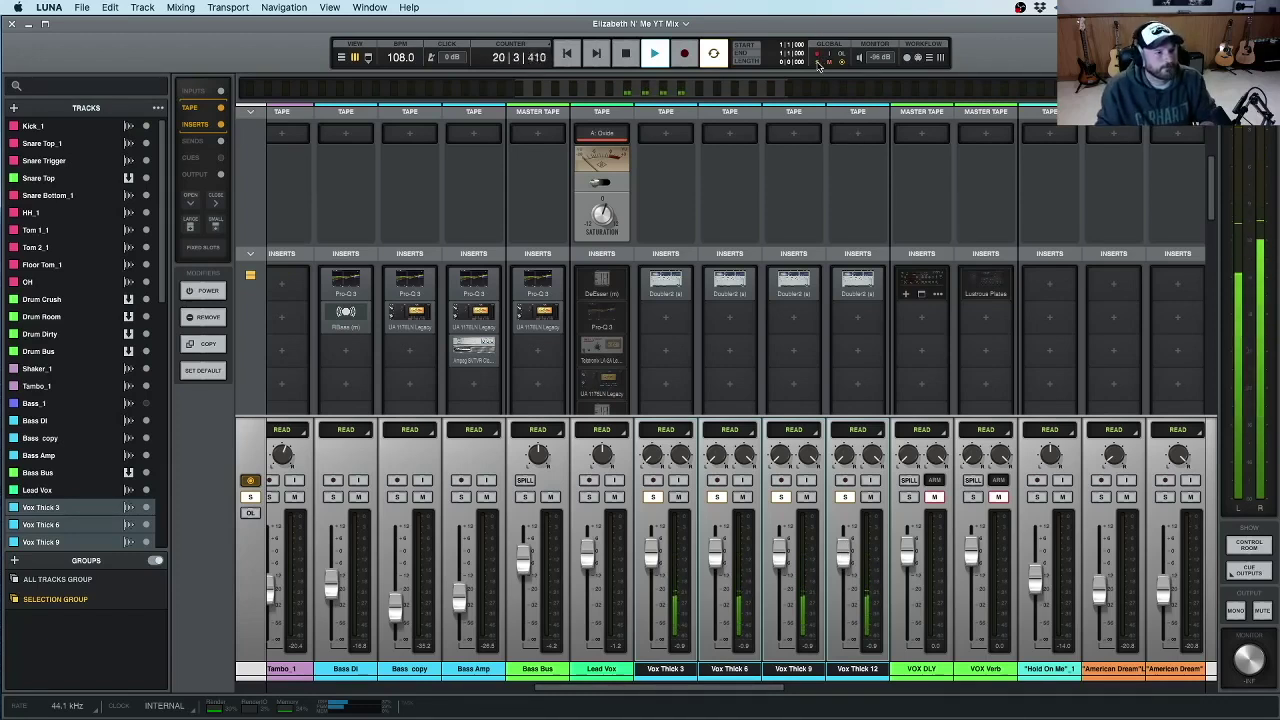
key(space)
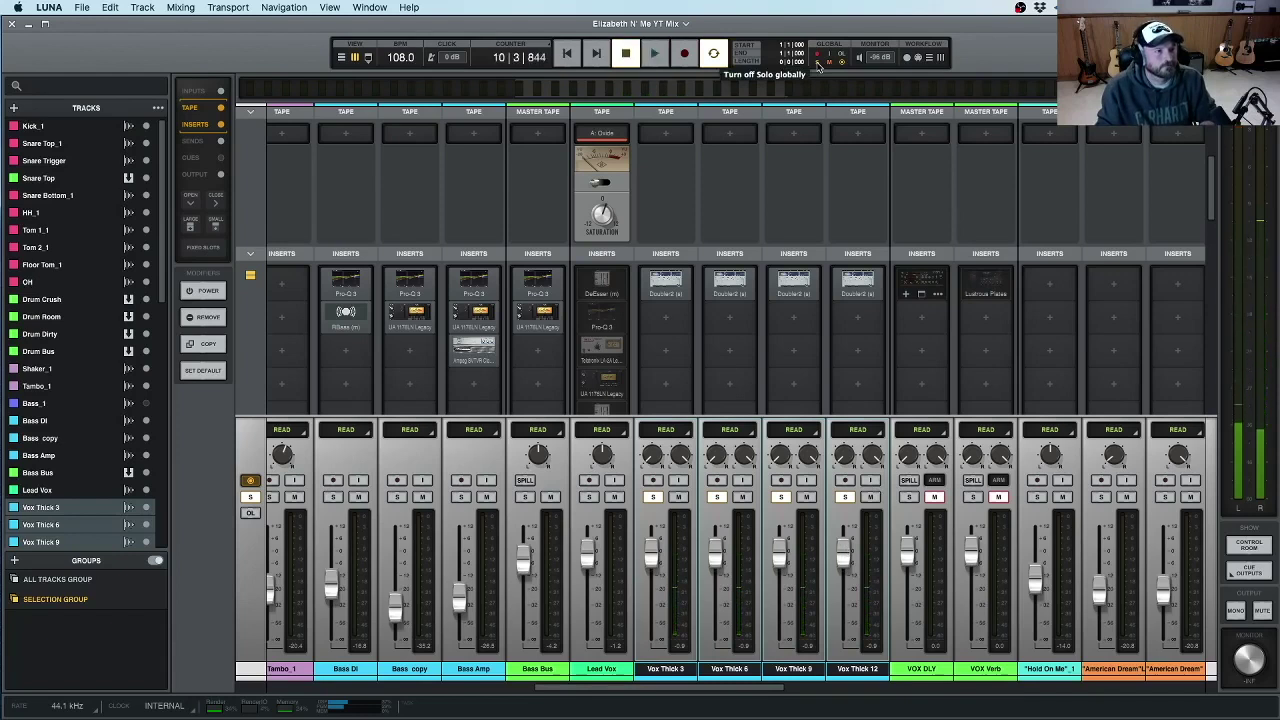
click(818, 64)
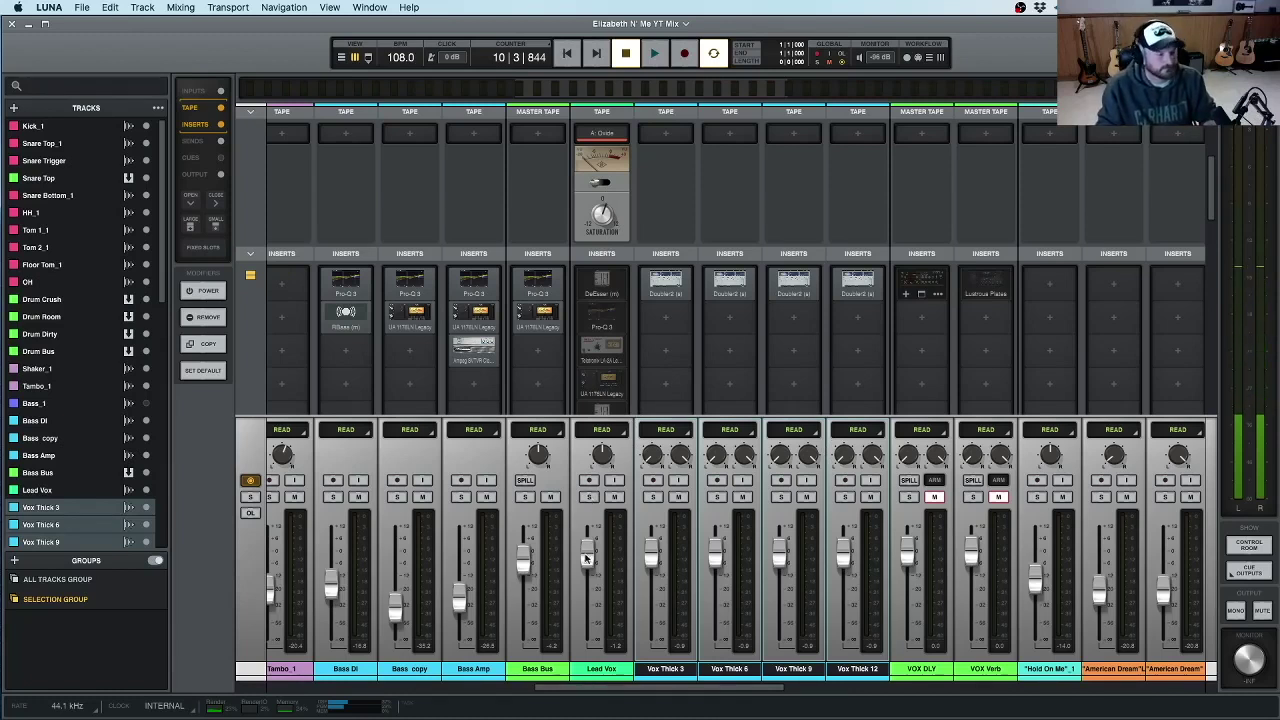
- Audition Lead Vox soloed together with the four Vox Thick tracks
click(589, 497)
key(space)
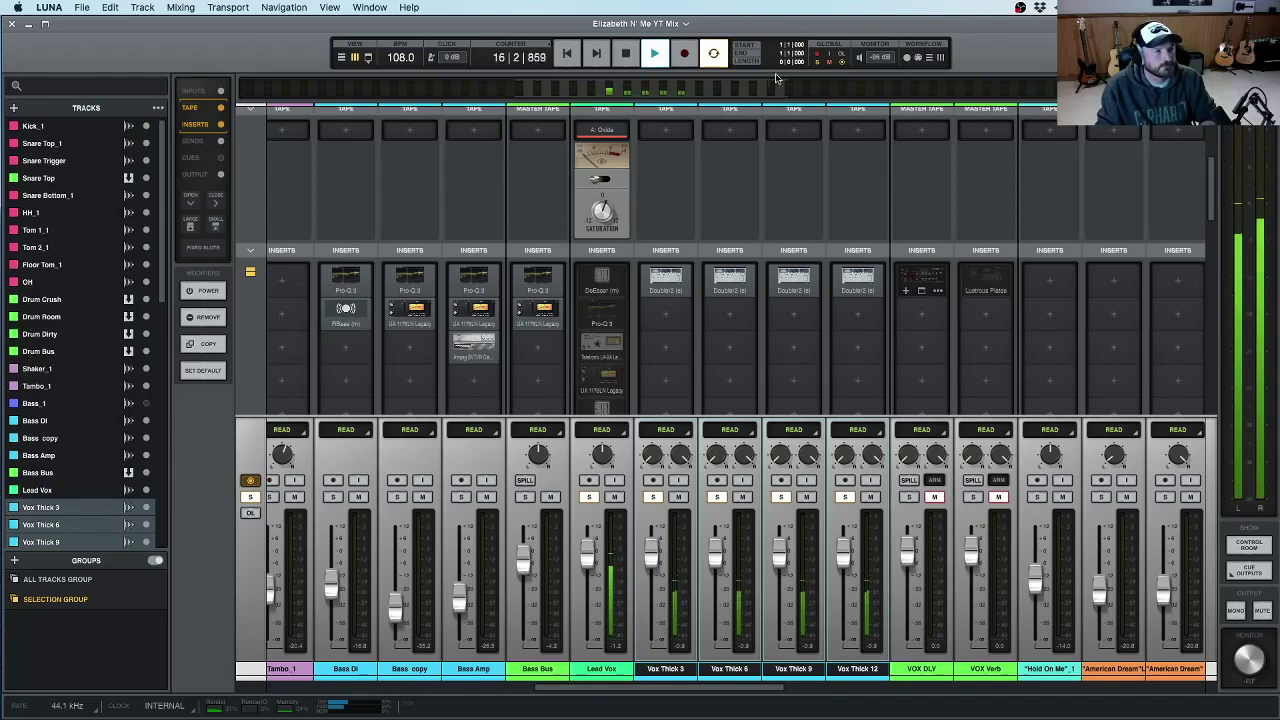
key(space)
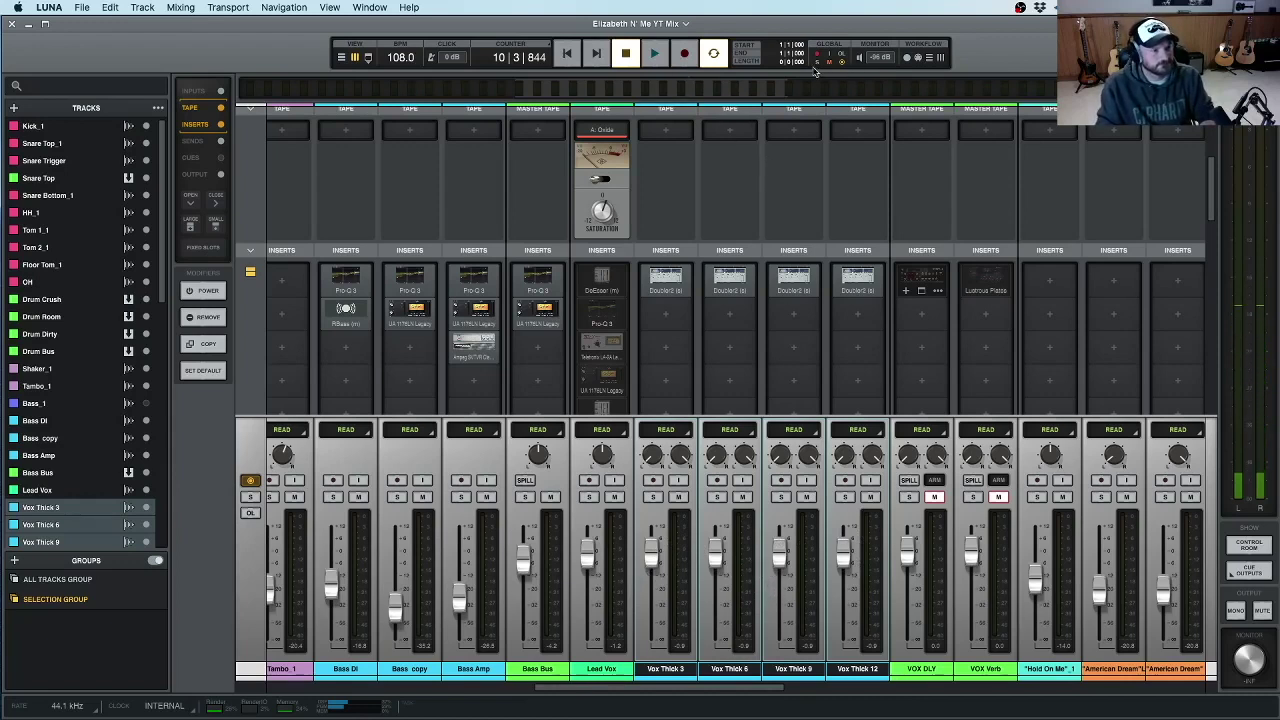
- Lower the four Vox Thick faders together to about -17.8 dB while playing the full mix
click(654, 56)
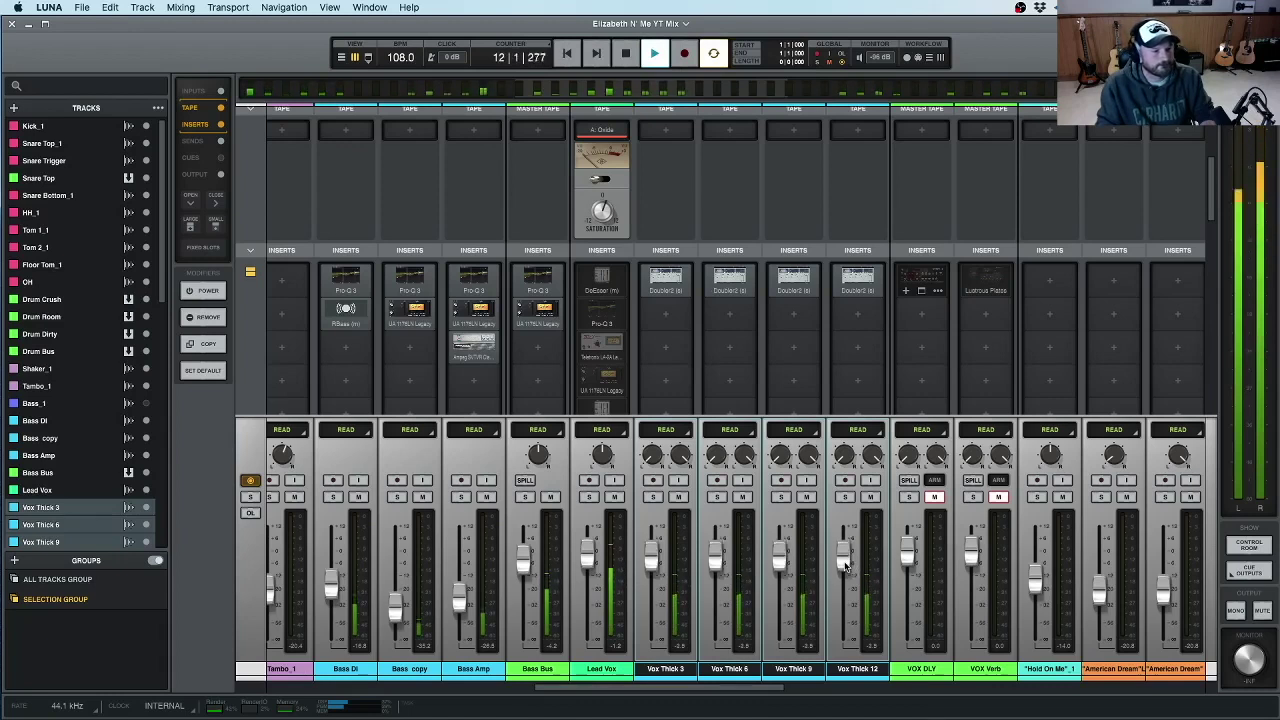
drag(845, 567, 843, 590)
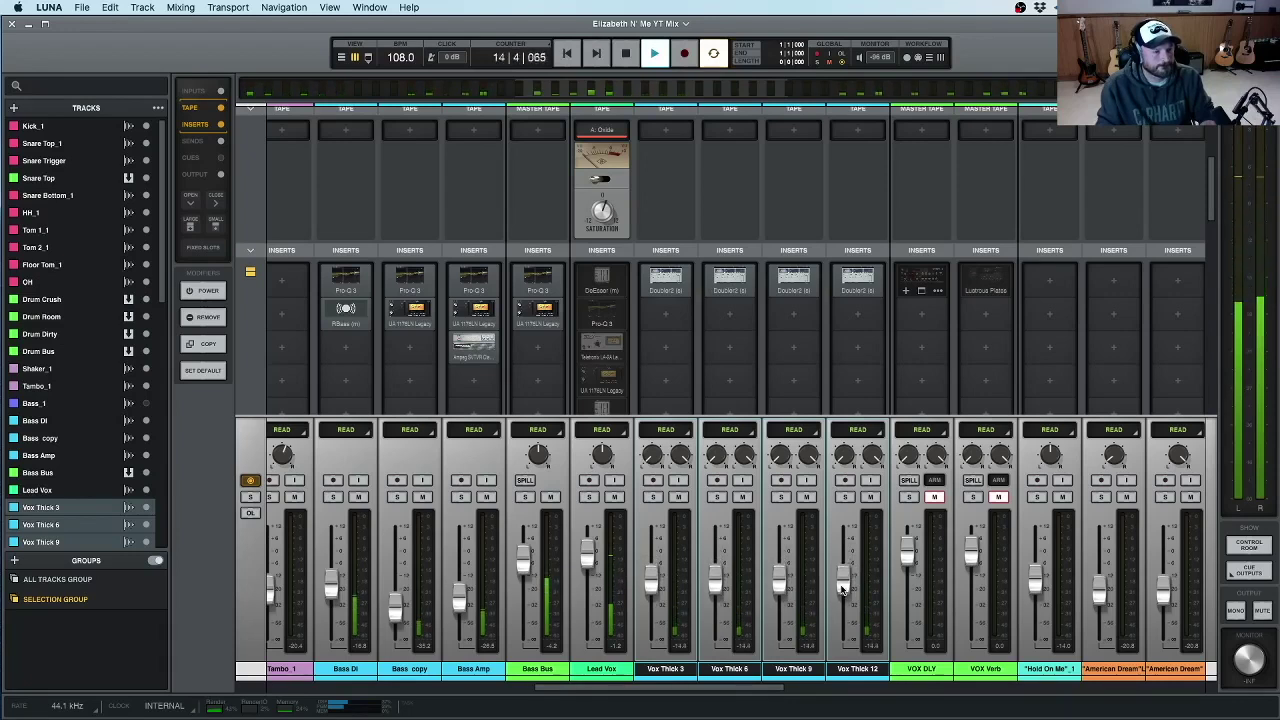
drag(843, 590, 843, 595)
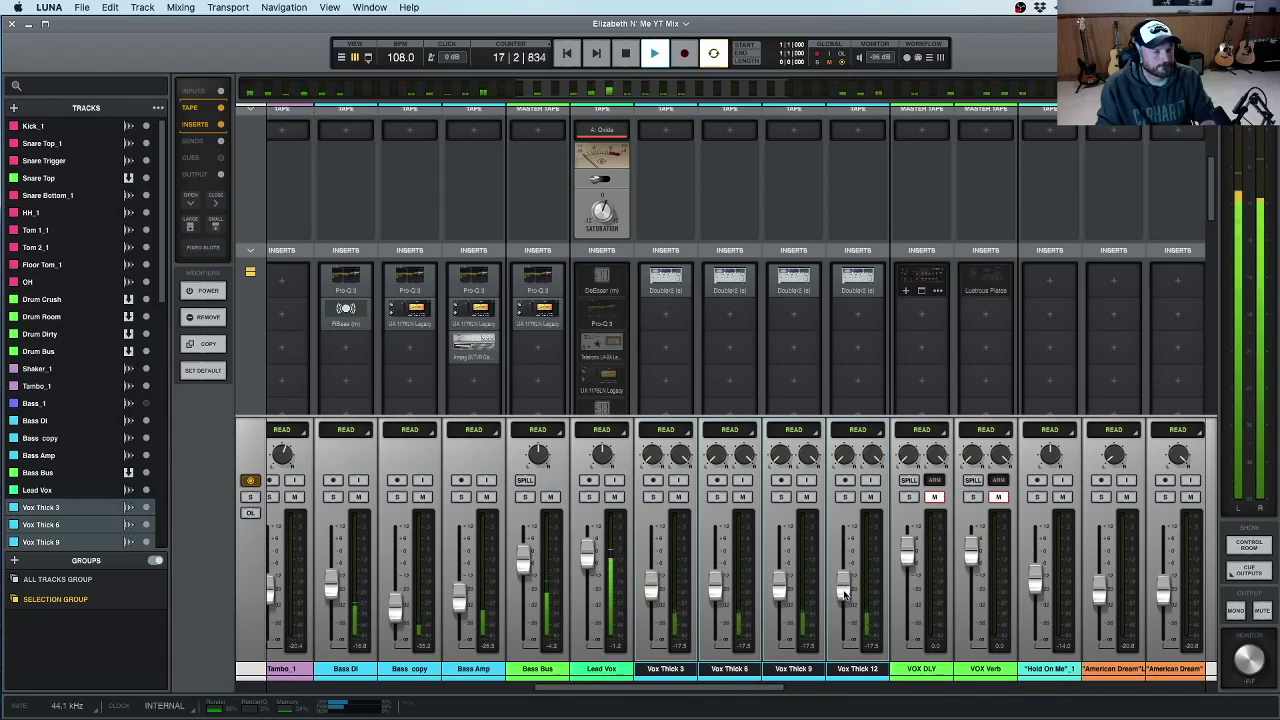
- Compare the playing mix with the four Vox Thick tracks muted and unmuted, and stop playback
click(876, 499)
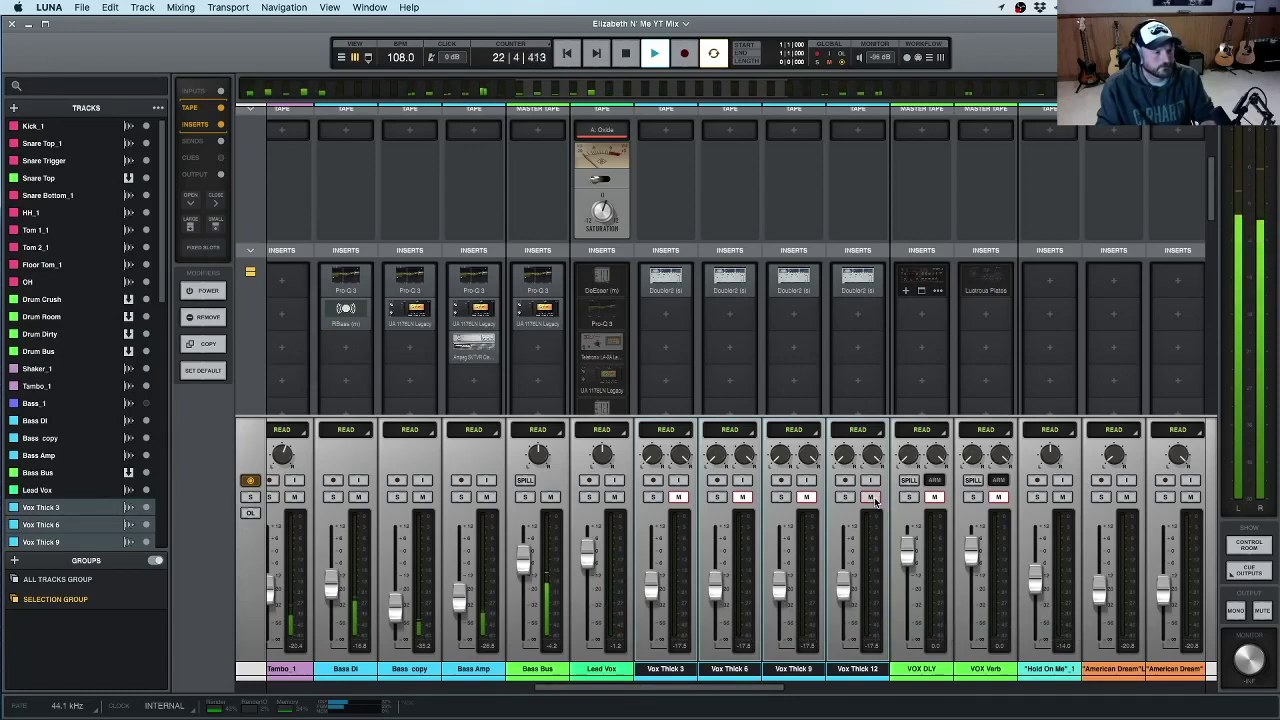
click(873, 498)
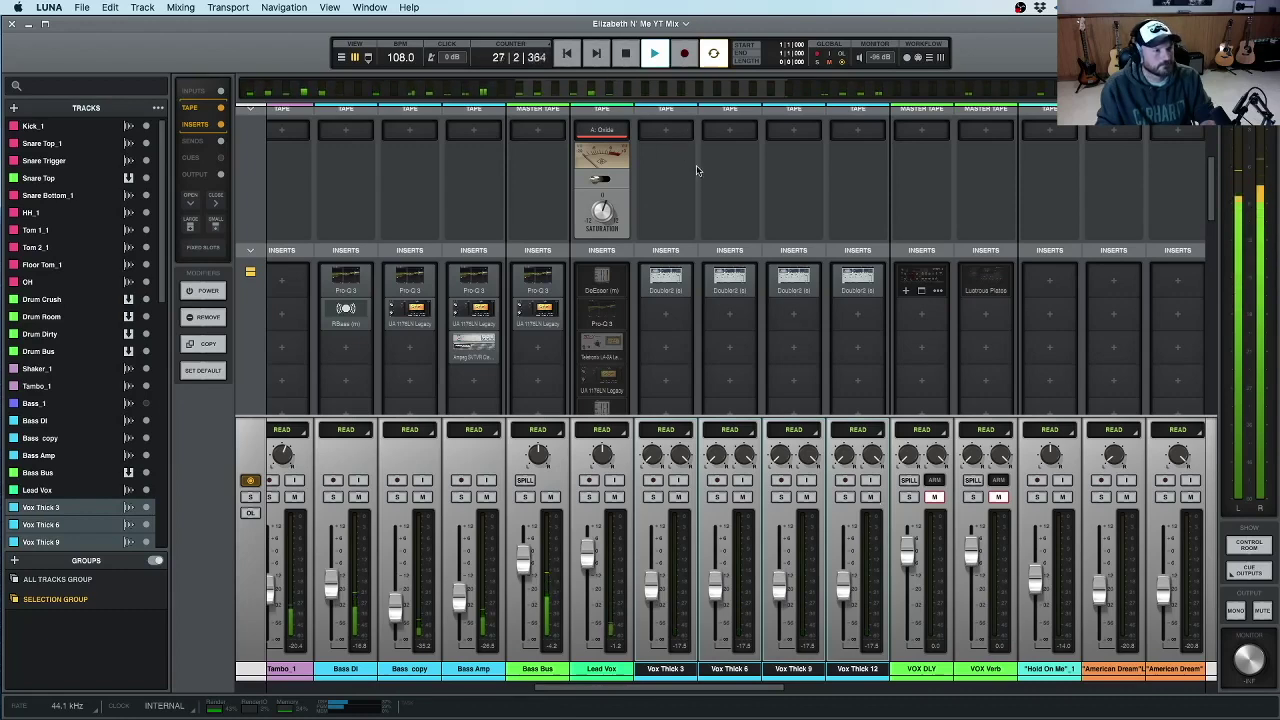
scroll(710, 200, right, 15)
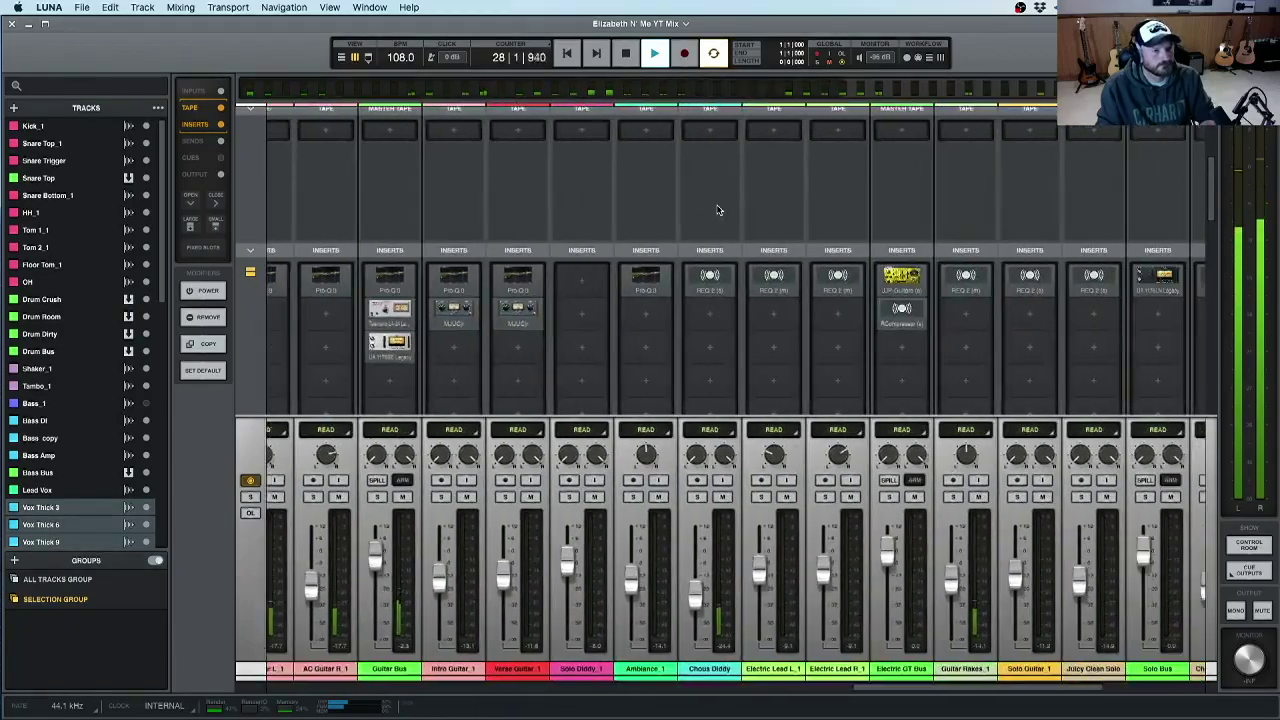
scroll(720, 210, right, 8)
scroll(720, 205, left, 20)
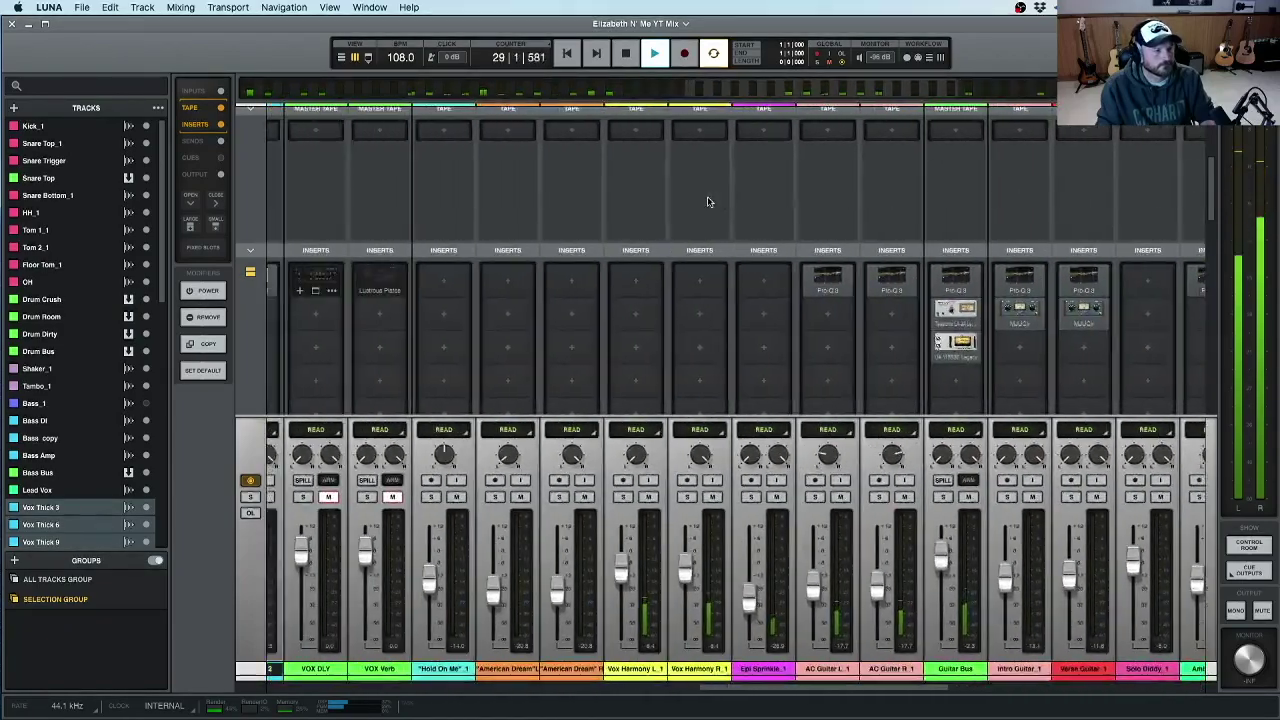
scroll(708, 201, left, 3)
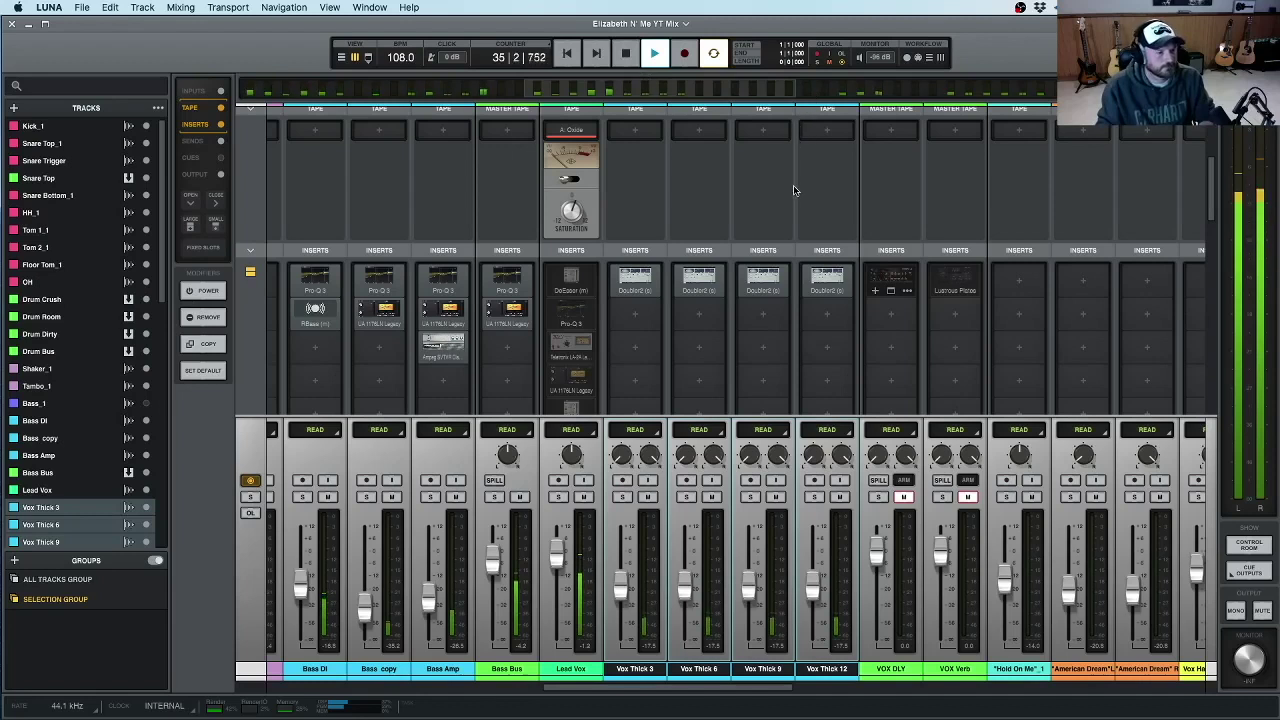
key(space)
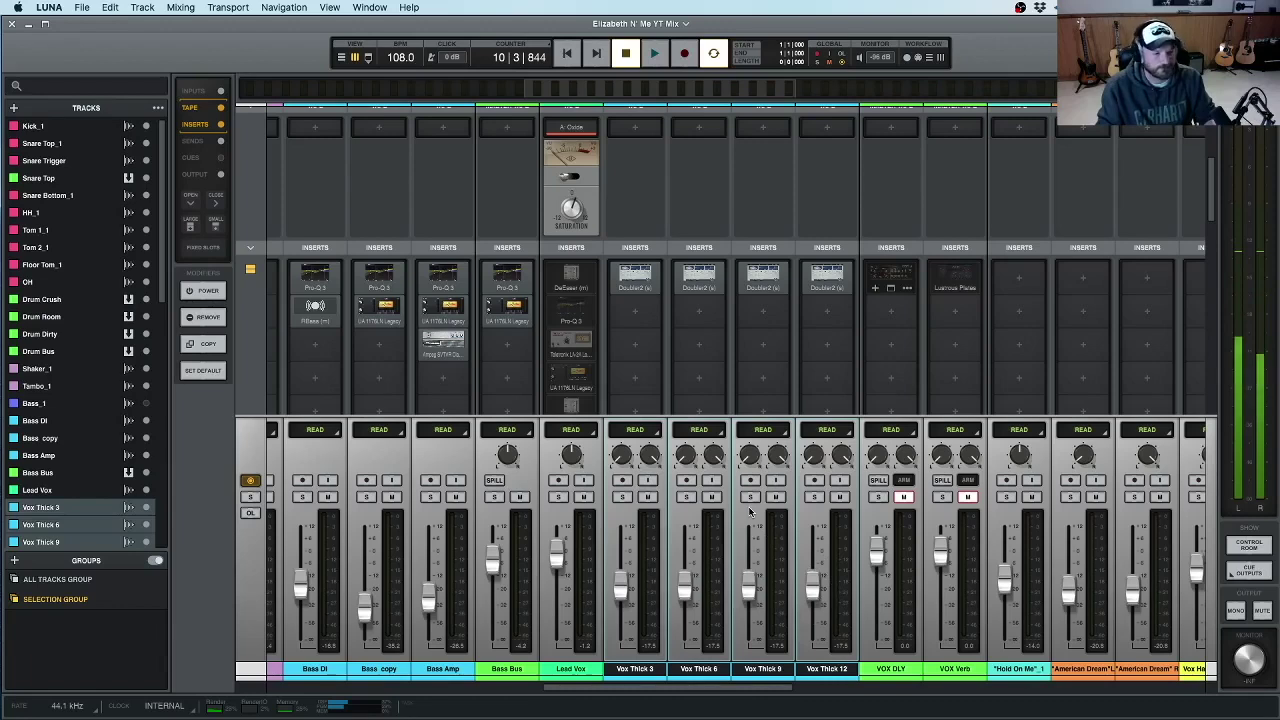
scroll(755, 517, left, 2)
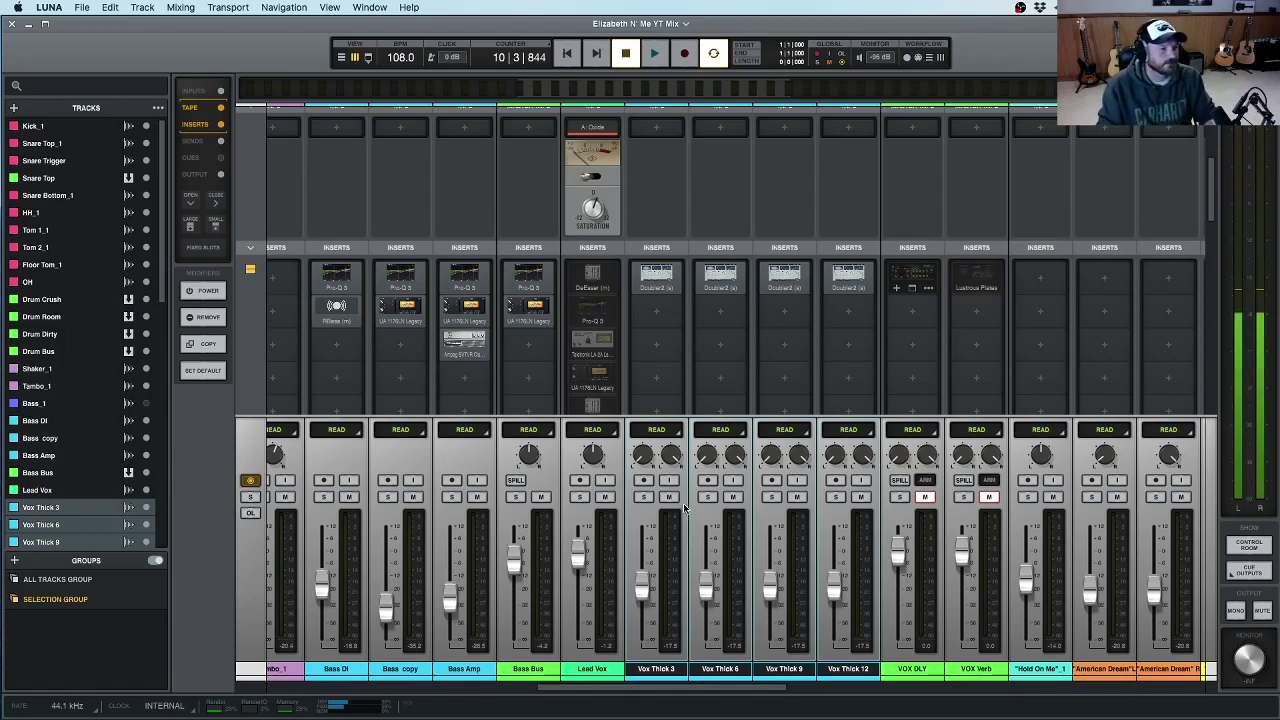
- Switch on the Oxide tape extension on the Lead Vox track
scroll(605, 458, up, 3)
scroll(604, 459, down, 3)
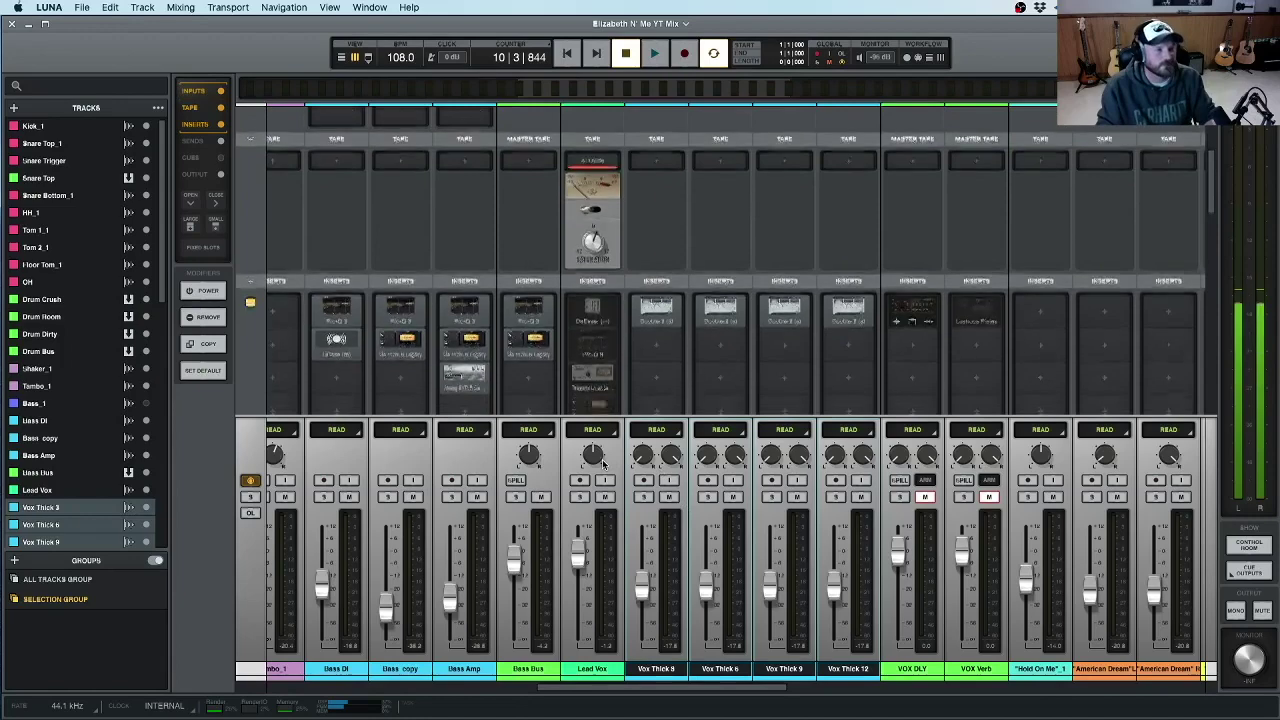
scroll(603, 460, down, 3)
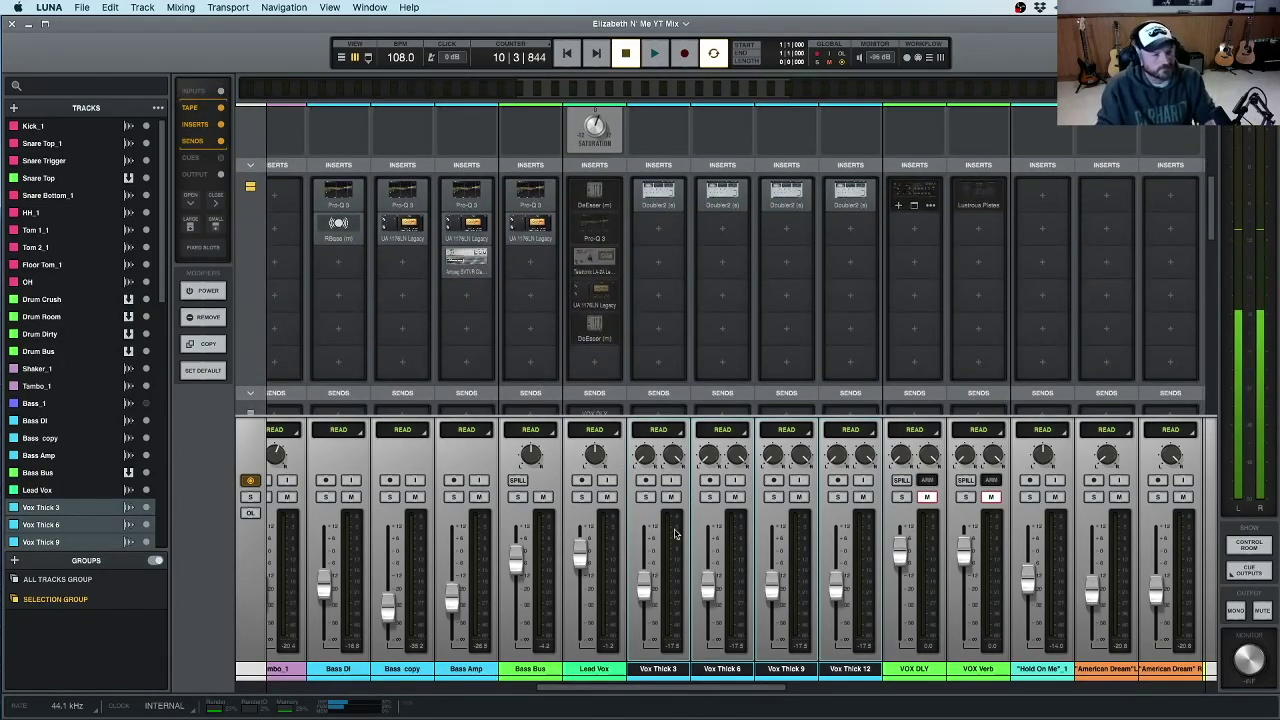
scroll(702, 378, up, 6)
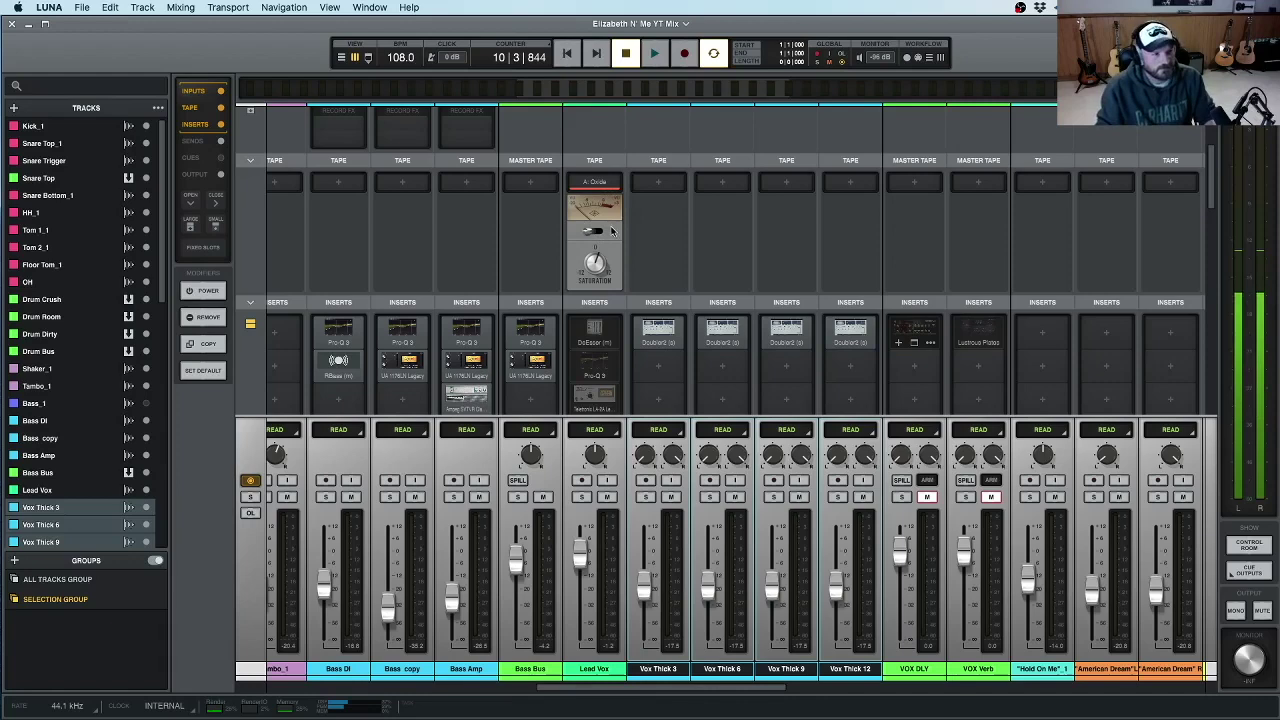
scroll(575, 212, right, 1)
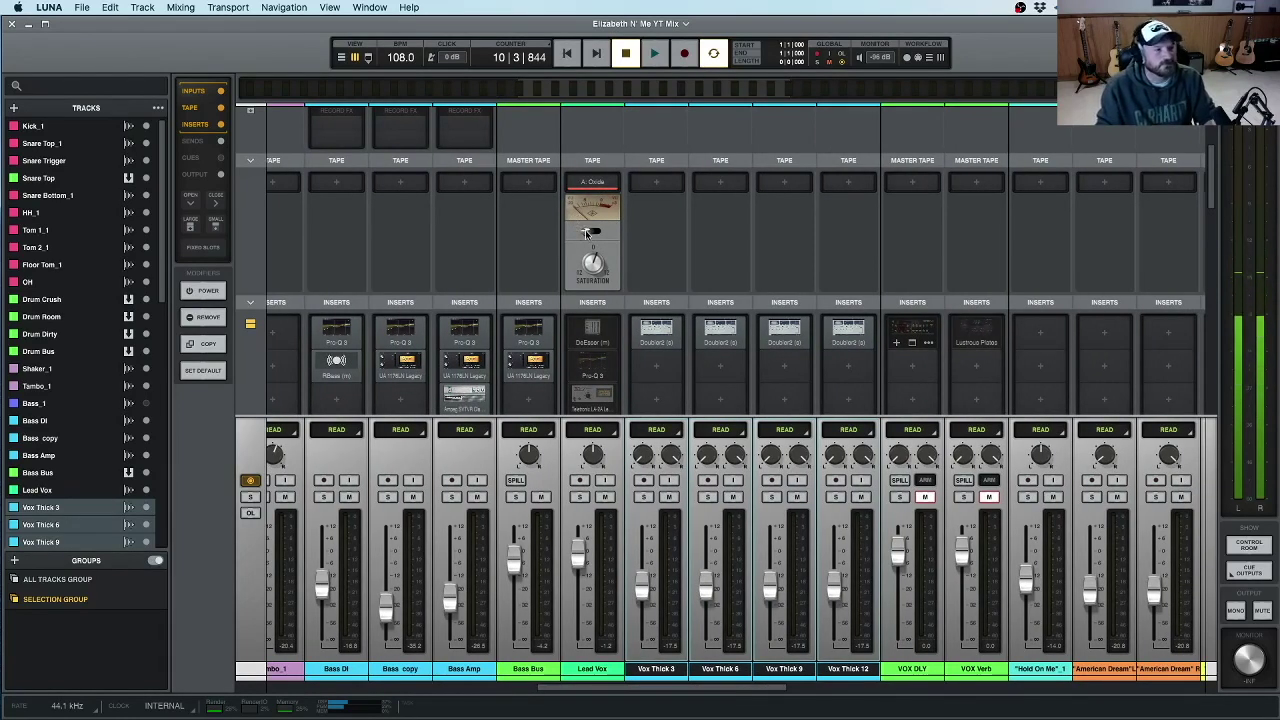
click(589, 233)
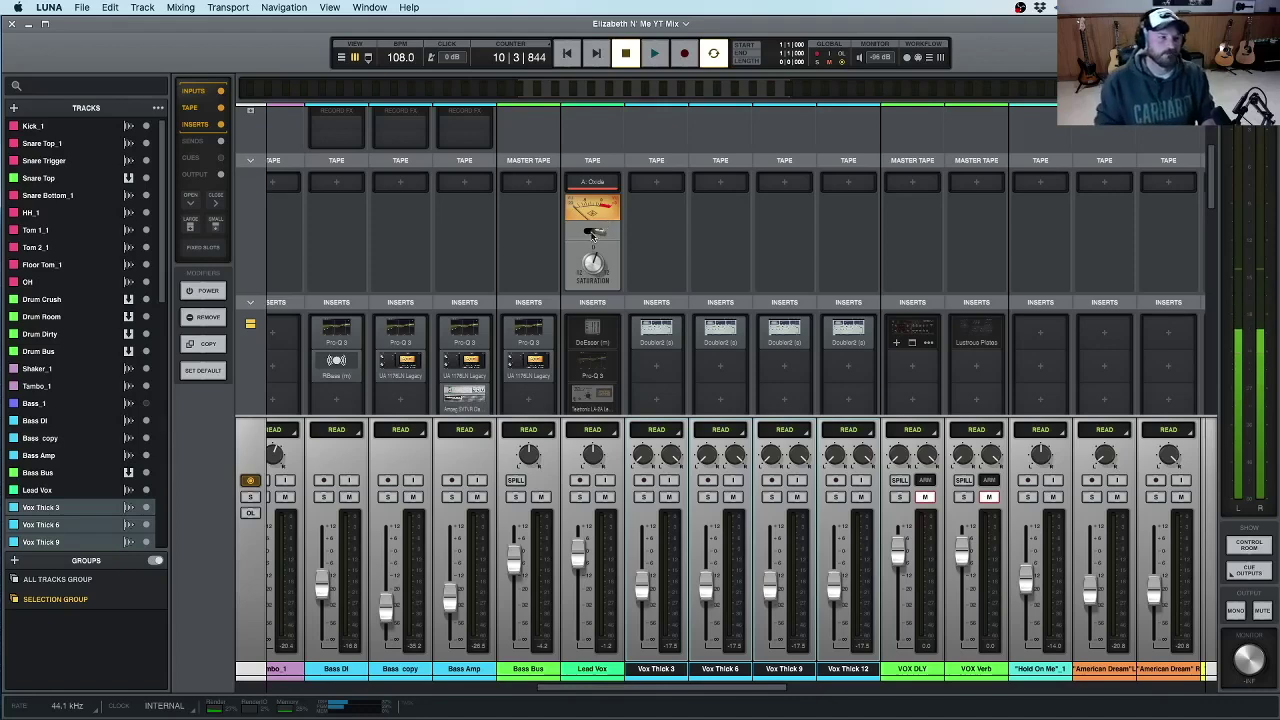
- Review and enable the DeEsser in Lead Vox's first insert slot, and close its window
scroll(608, 340, down, 3)
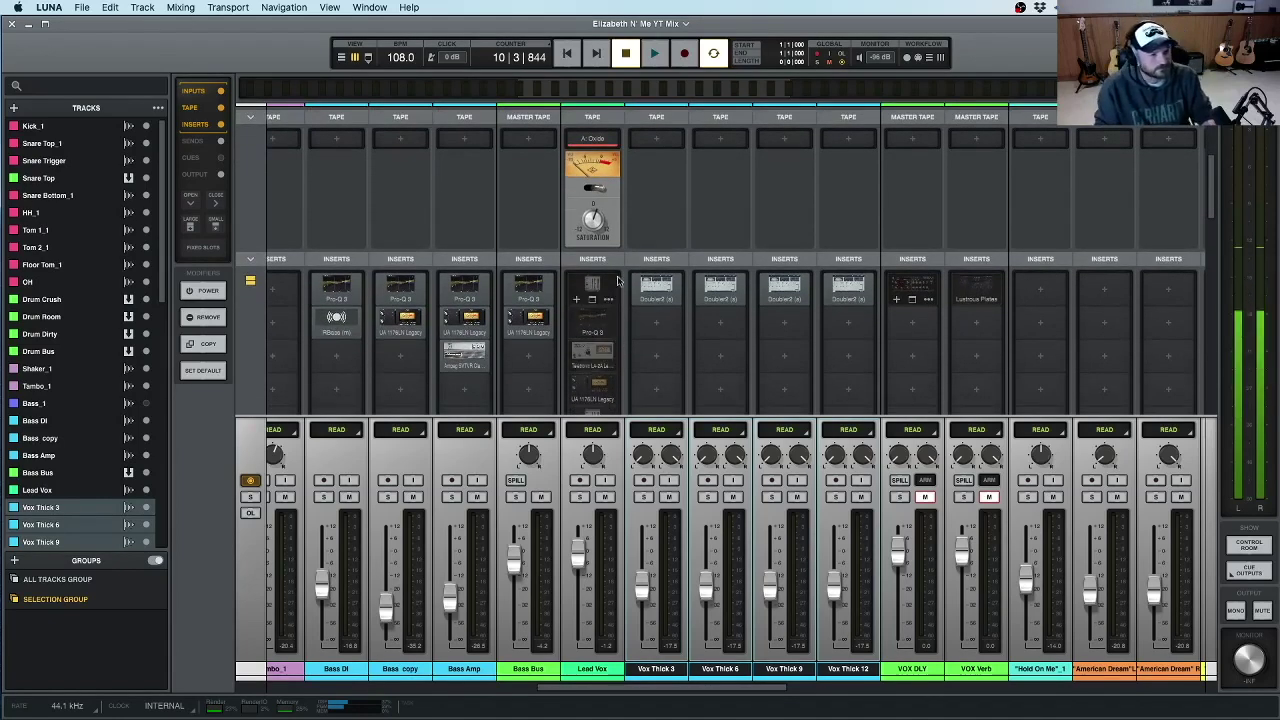
click(596, 290)
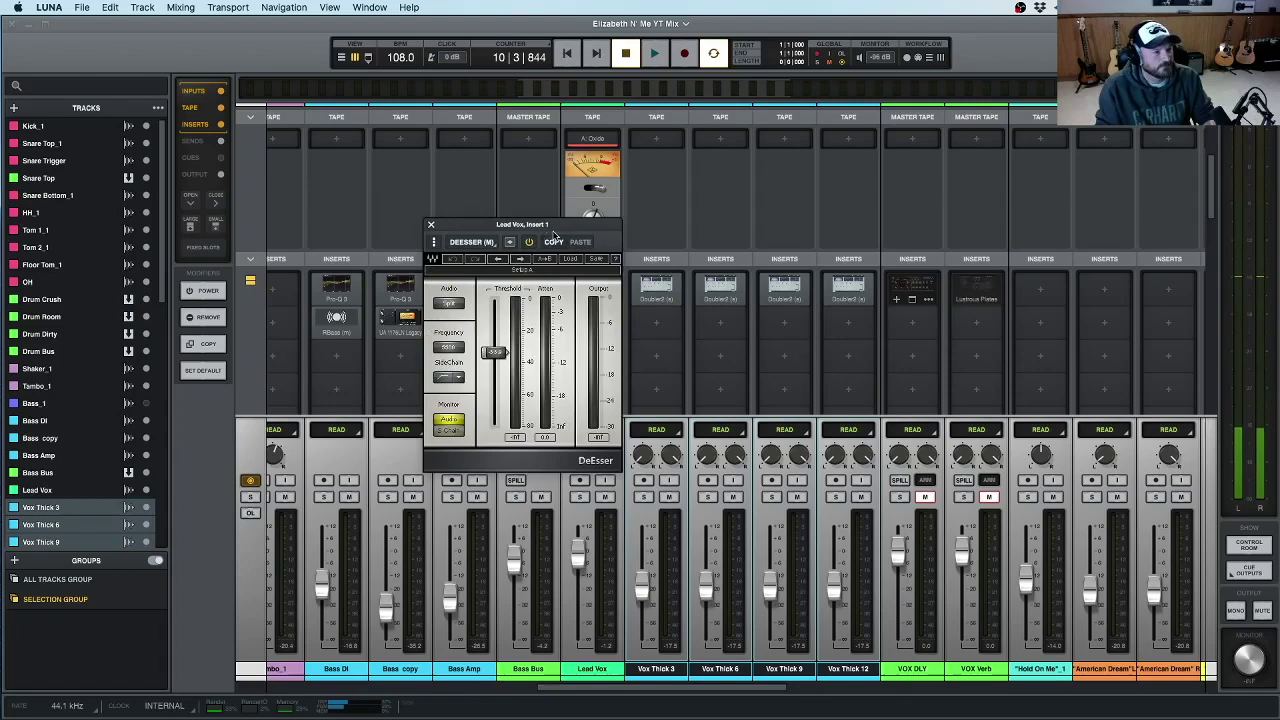
drag(560, 230, 813, 211)
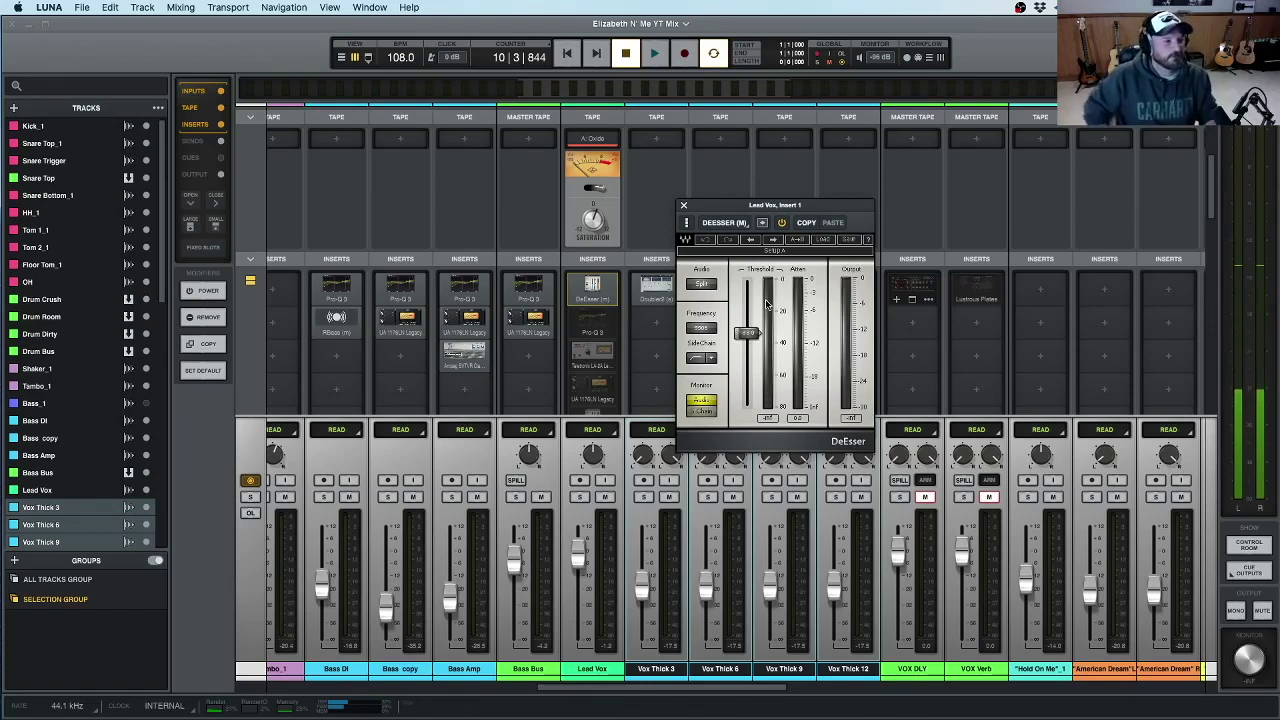
click(683, 205)
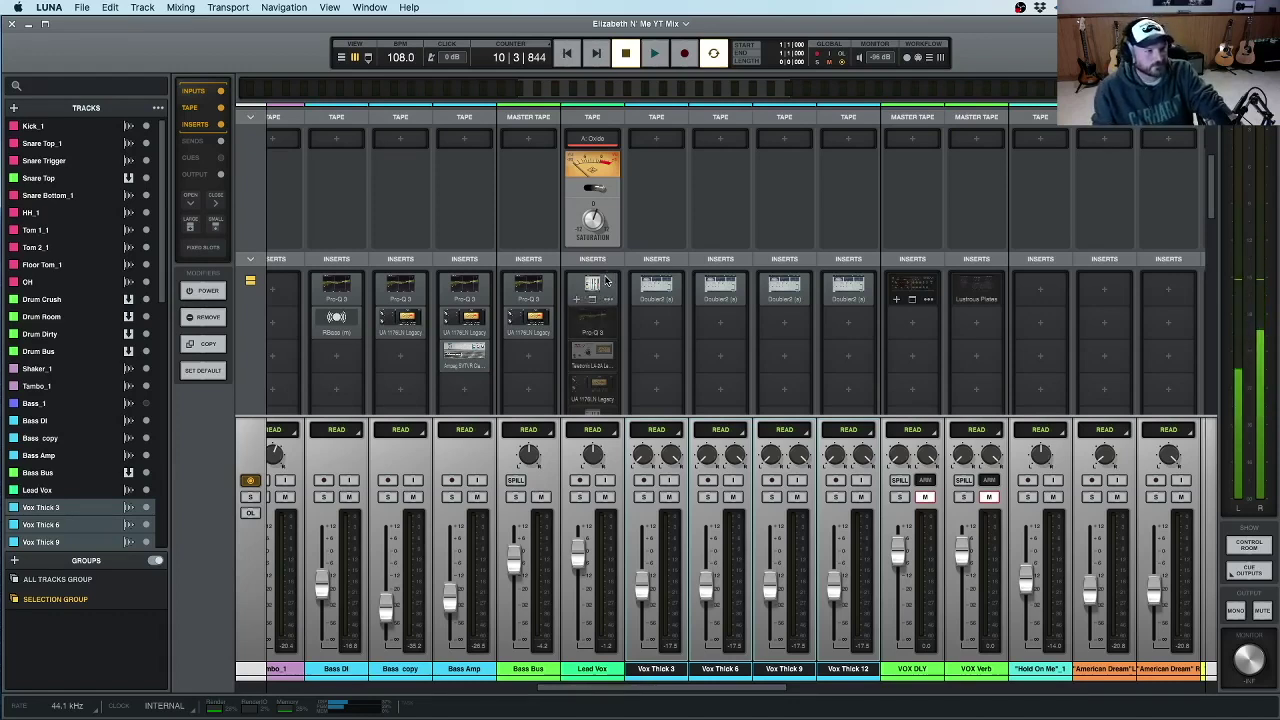
- Enable the Pro-Q 3 equalizer on Lead Vox, inspect its EQ curve, and close its window
click(601, 319)
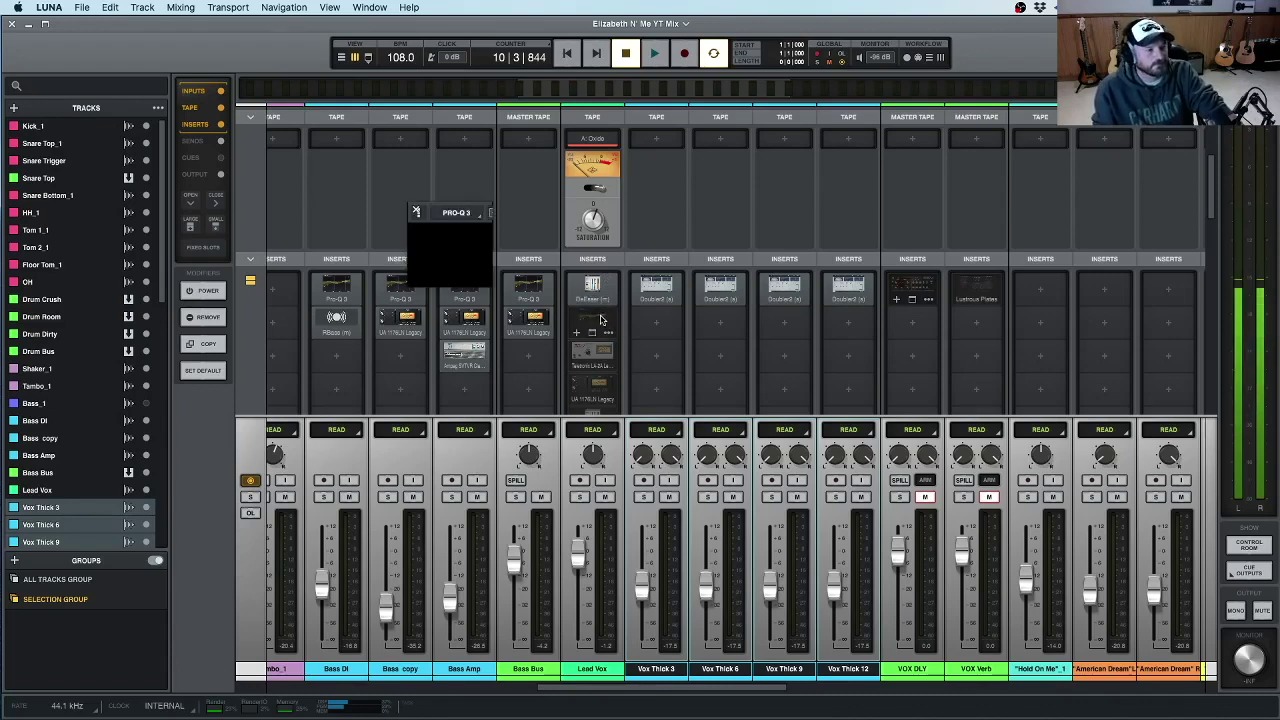
drag(760, 214, 837, 196)
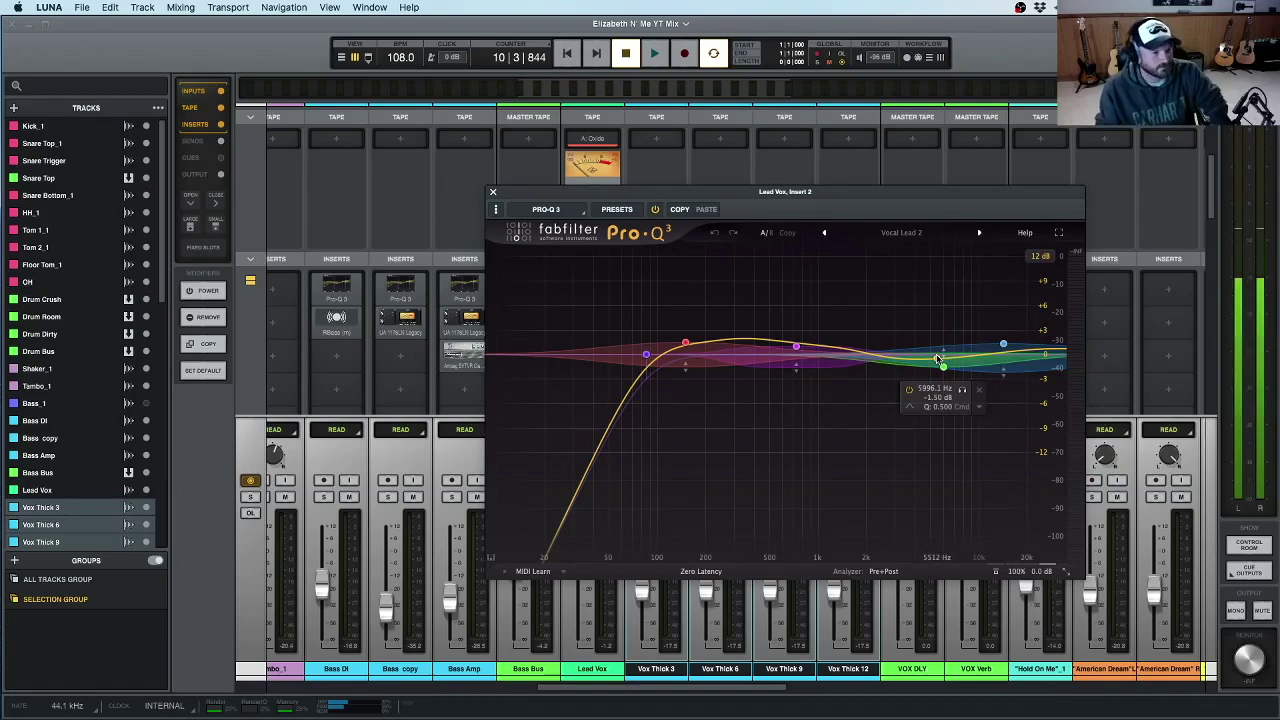
click(494, 193)
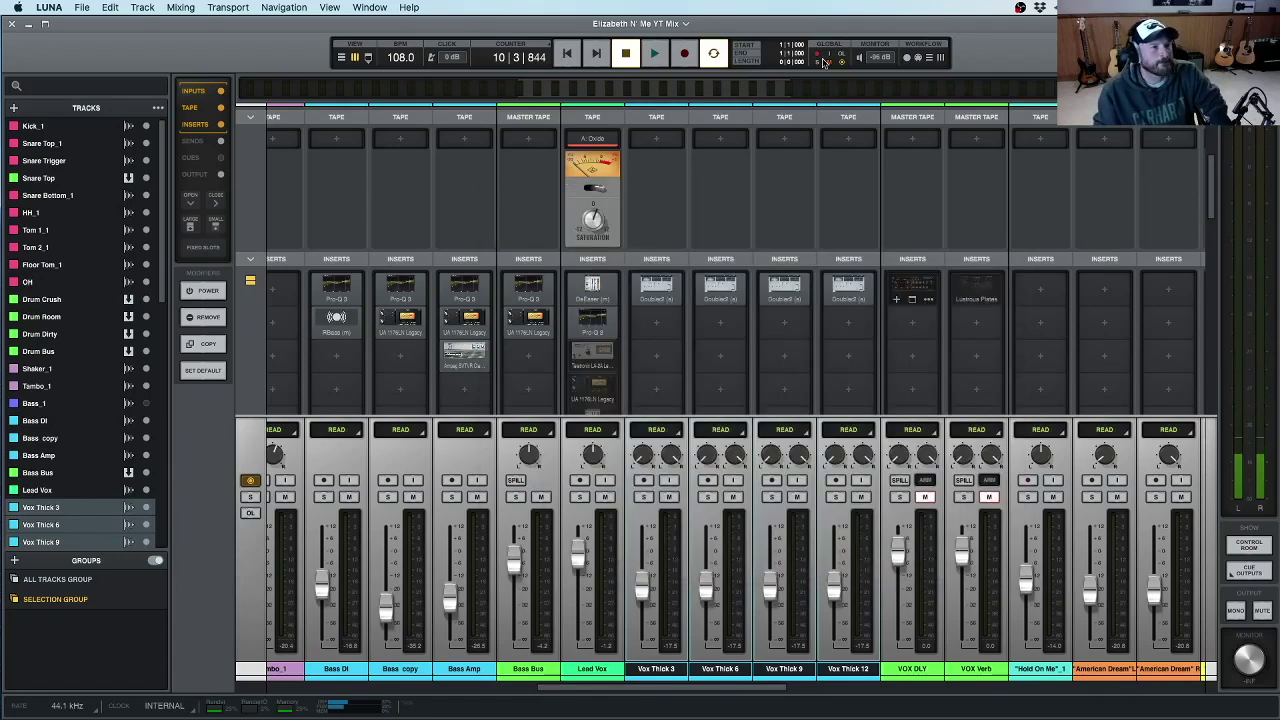
- Play Lead Vox and the four Vox Thick tracks in solo and disable Lead Vox's Pro-Q 3, first DeEsser and Oxide tape
key(s)
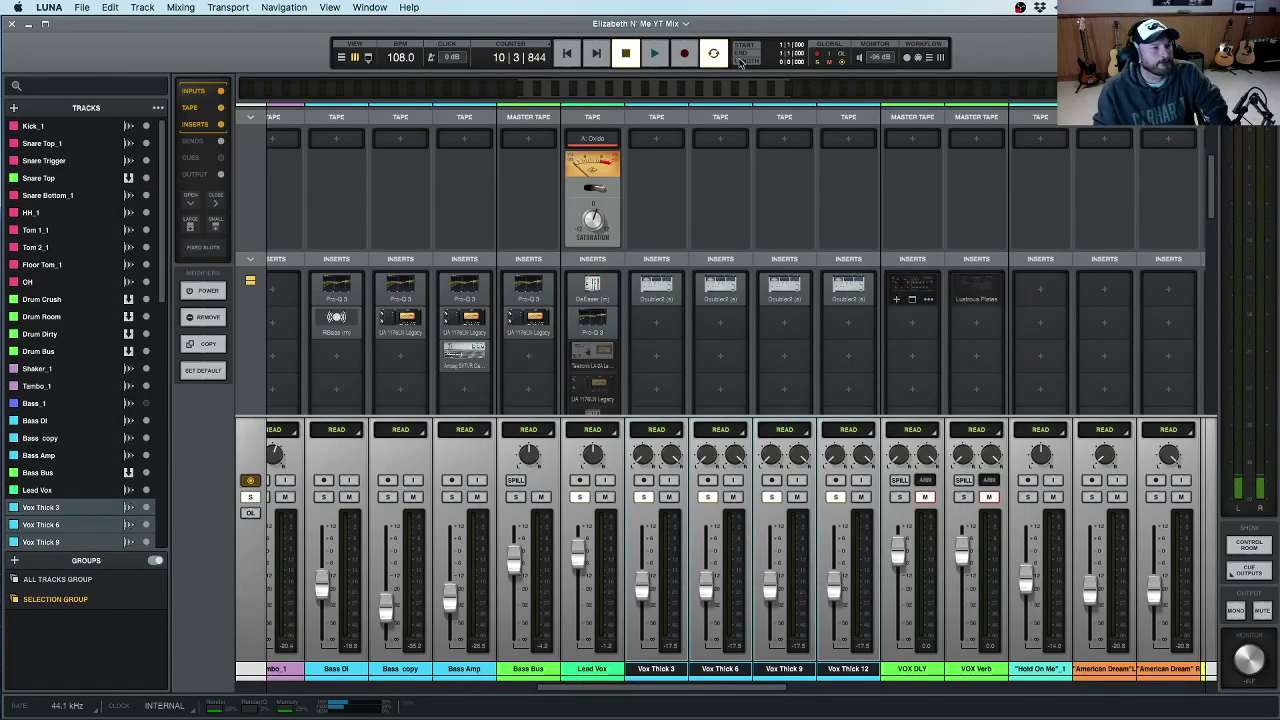
click(655, 55)
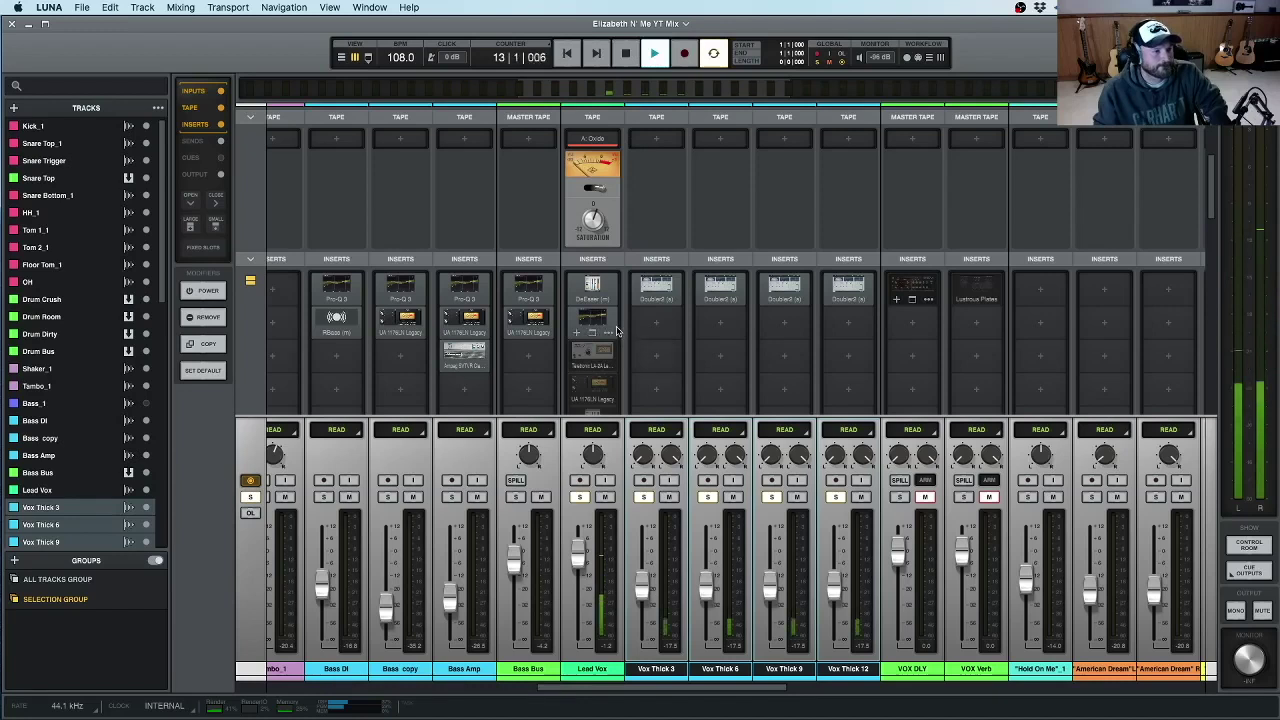
click(612, 327)
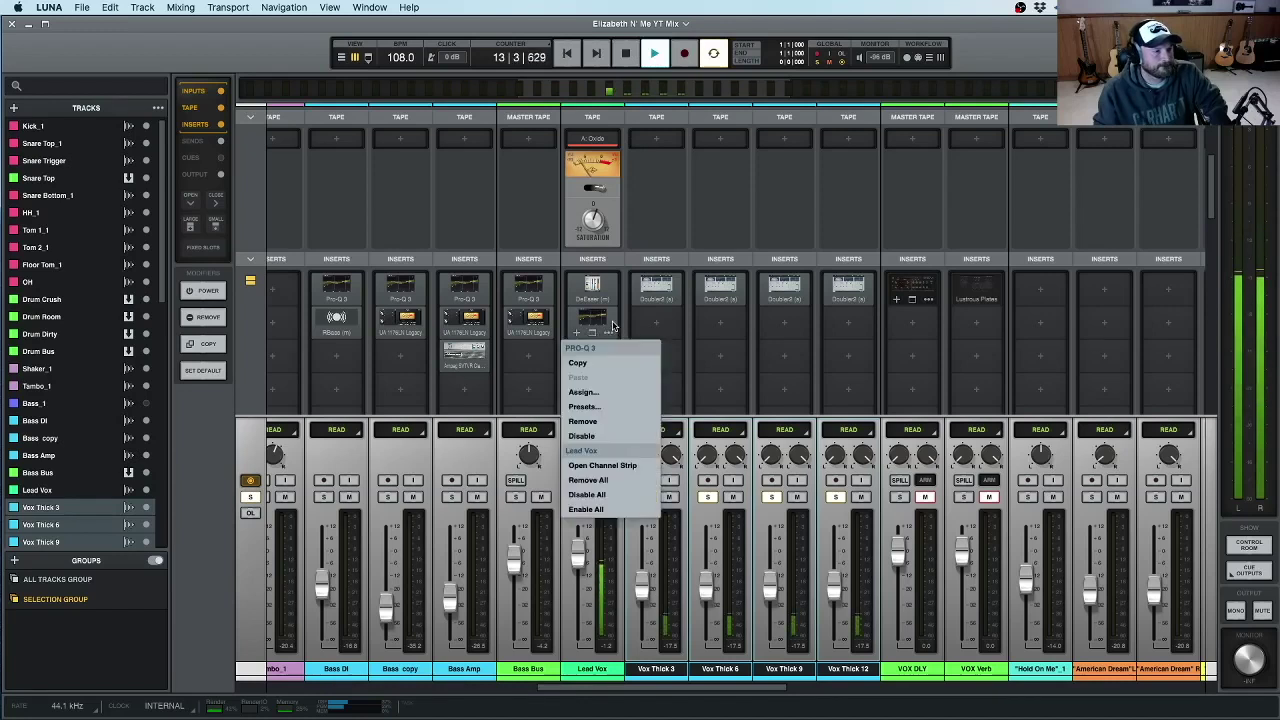
click(600, 436)
click(607, 287)
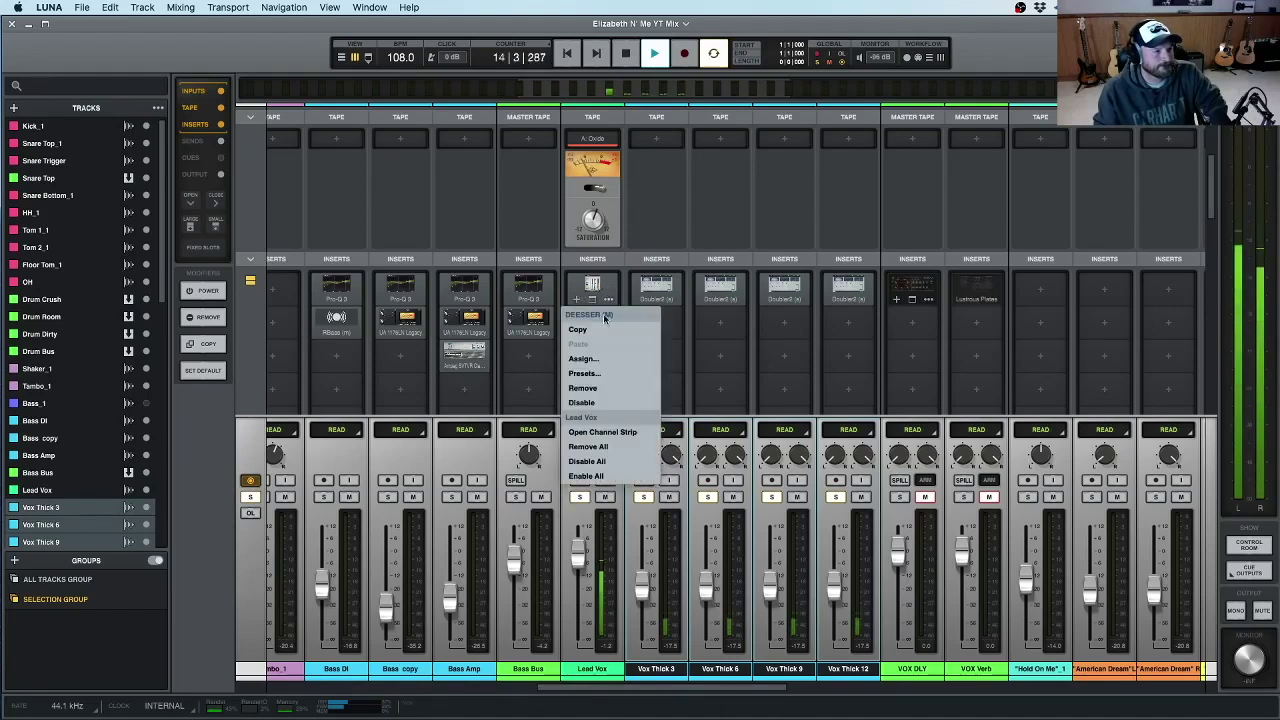
click(600, 403)
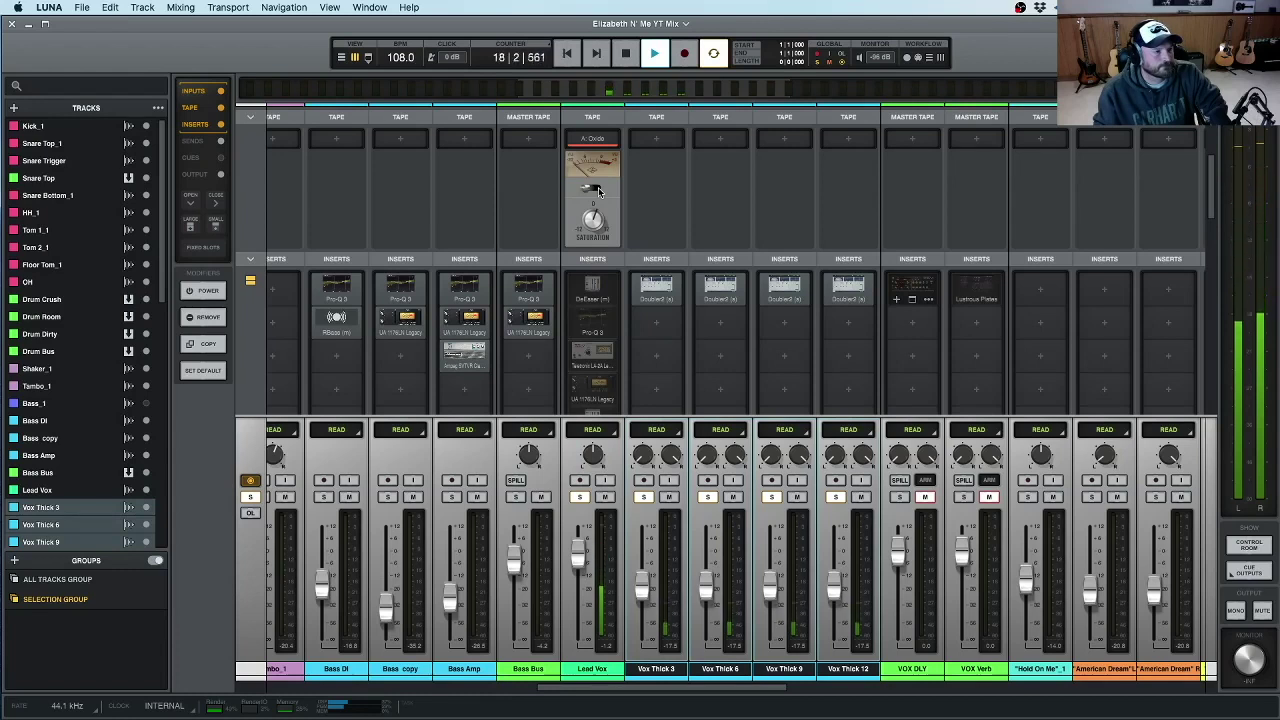
- Re-enable the Oxide tape, first DeEsser and Pro-Q 3 on Lead Vox during playback for comparison, and stop playback
click(599, 299)
click(604, 402)
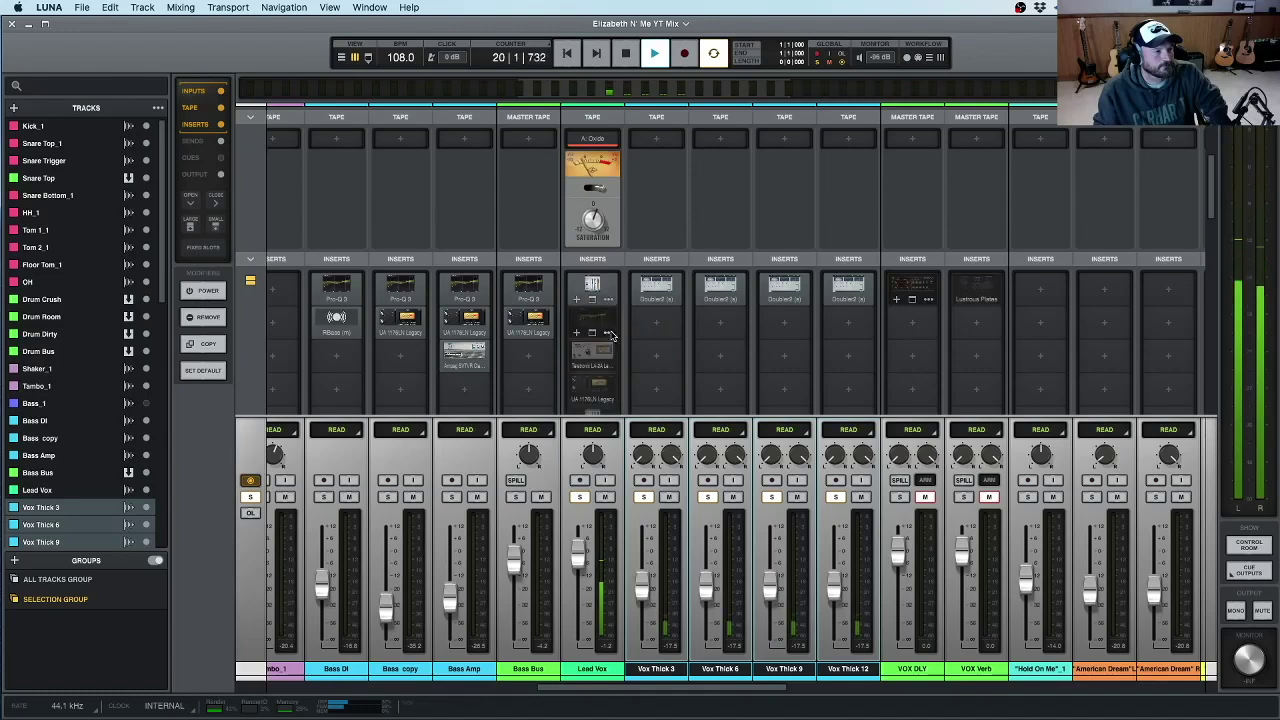
click(609, 334)
click(607, 437)
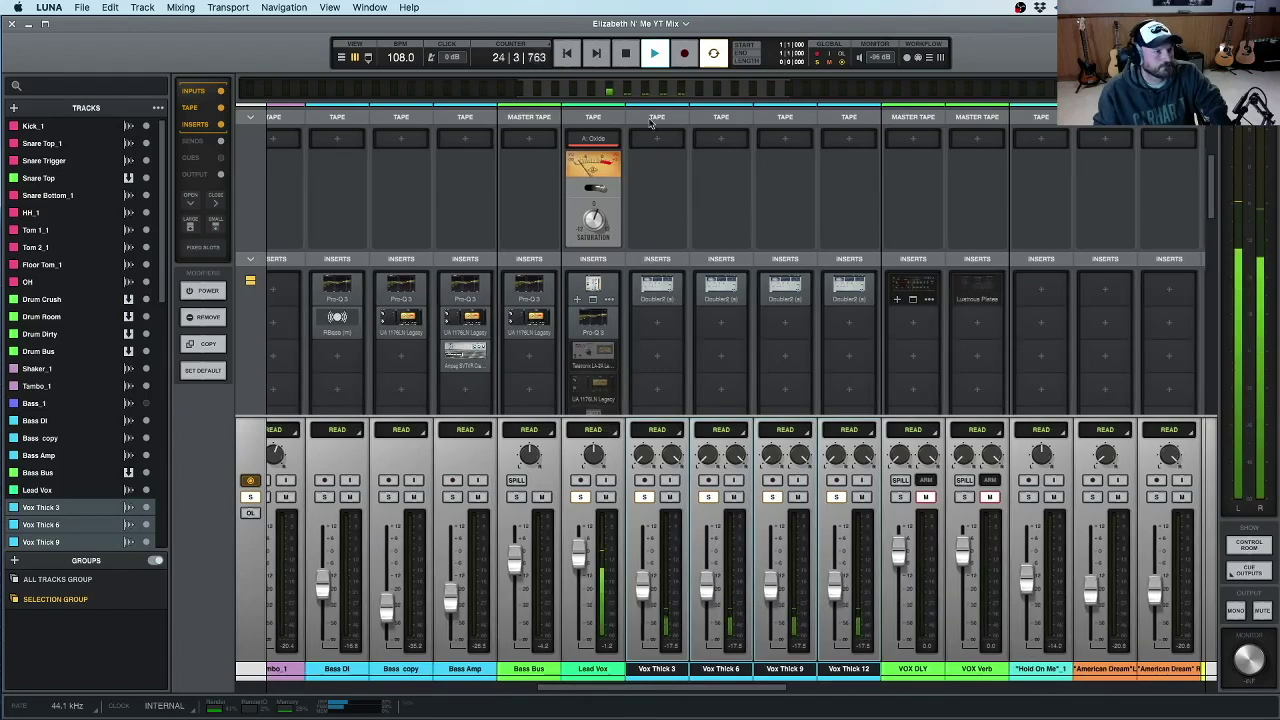
click(627, 55)
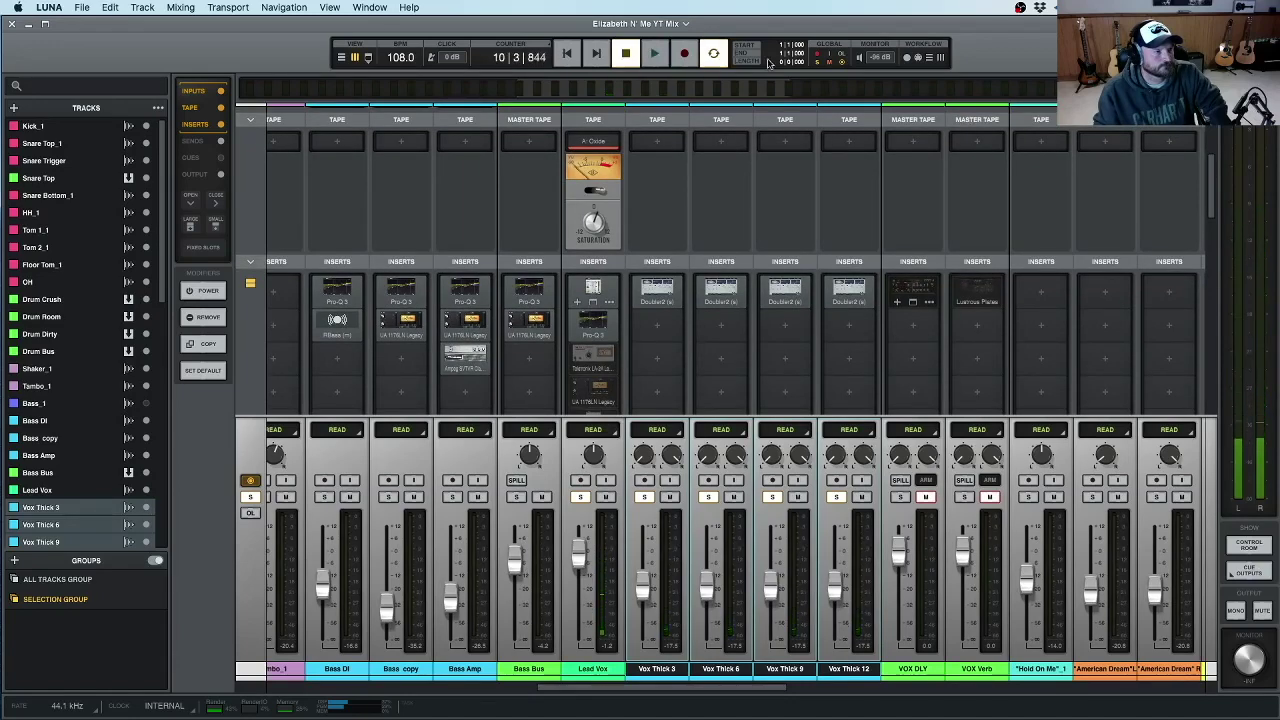
- Review and enable the Teletronix LA-2A compressor on Lead Vox, and close its window
scroll(674, 249, down, 2)
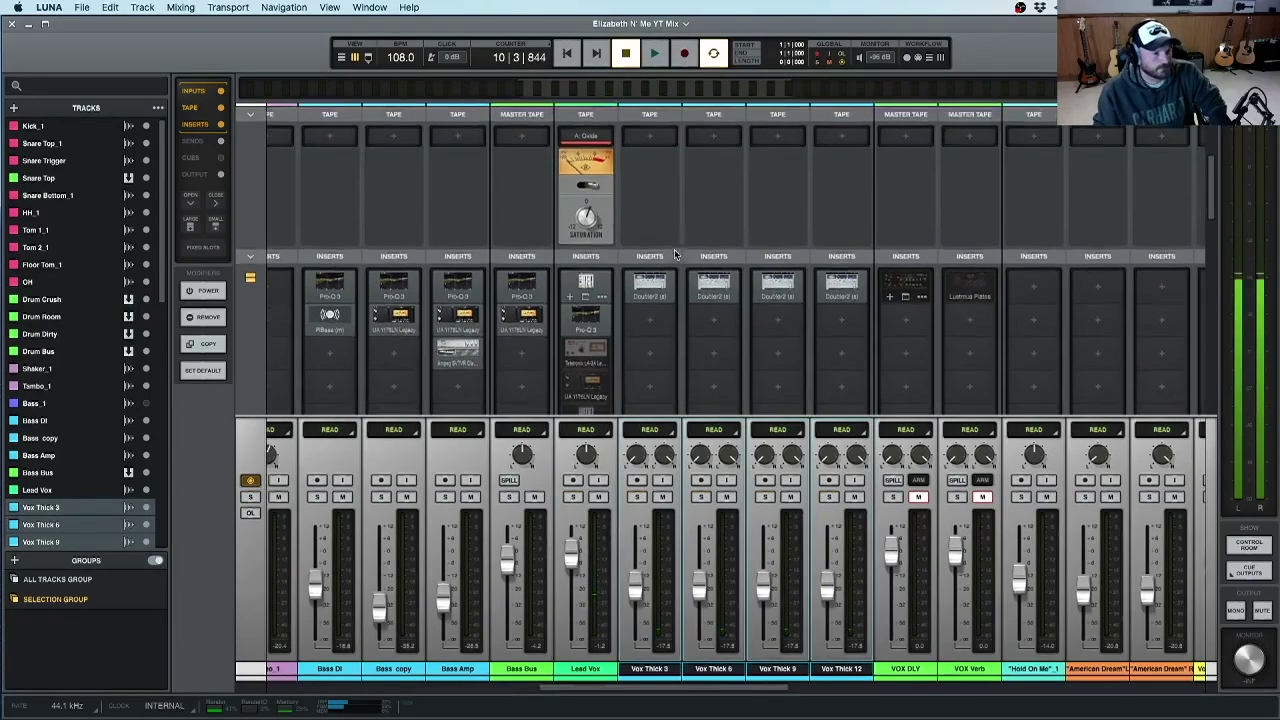
scroll(674, 249, left, 2)
scroll(674, 256, left, 2)
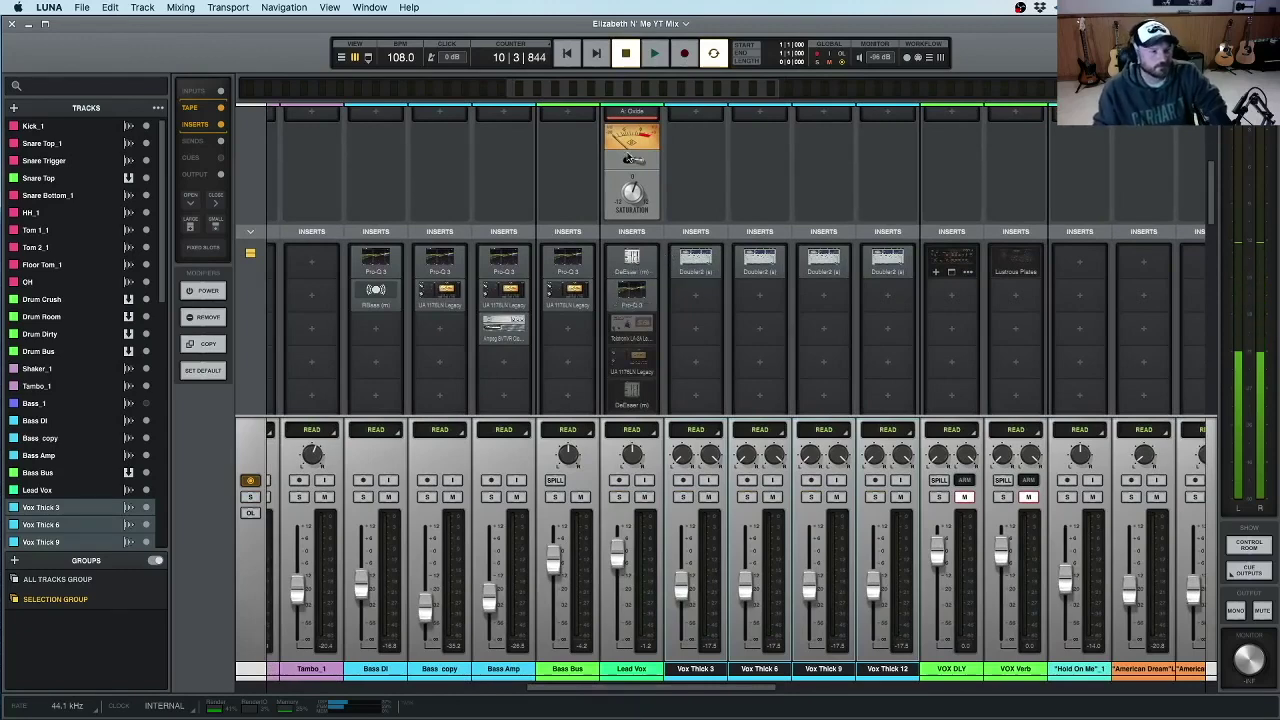
click(636, 326)
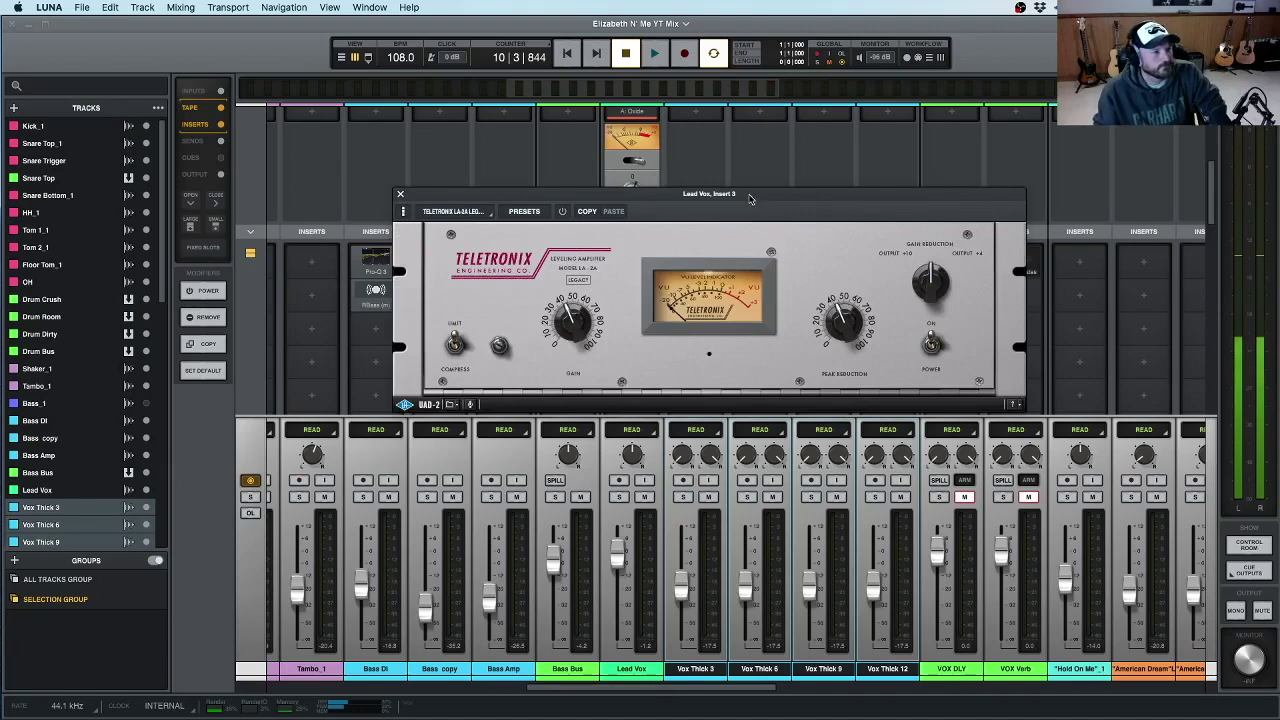
drag(750, 196, 831, 210)
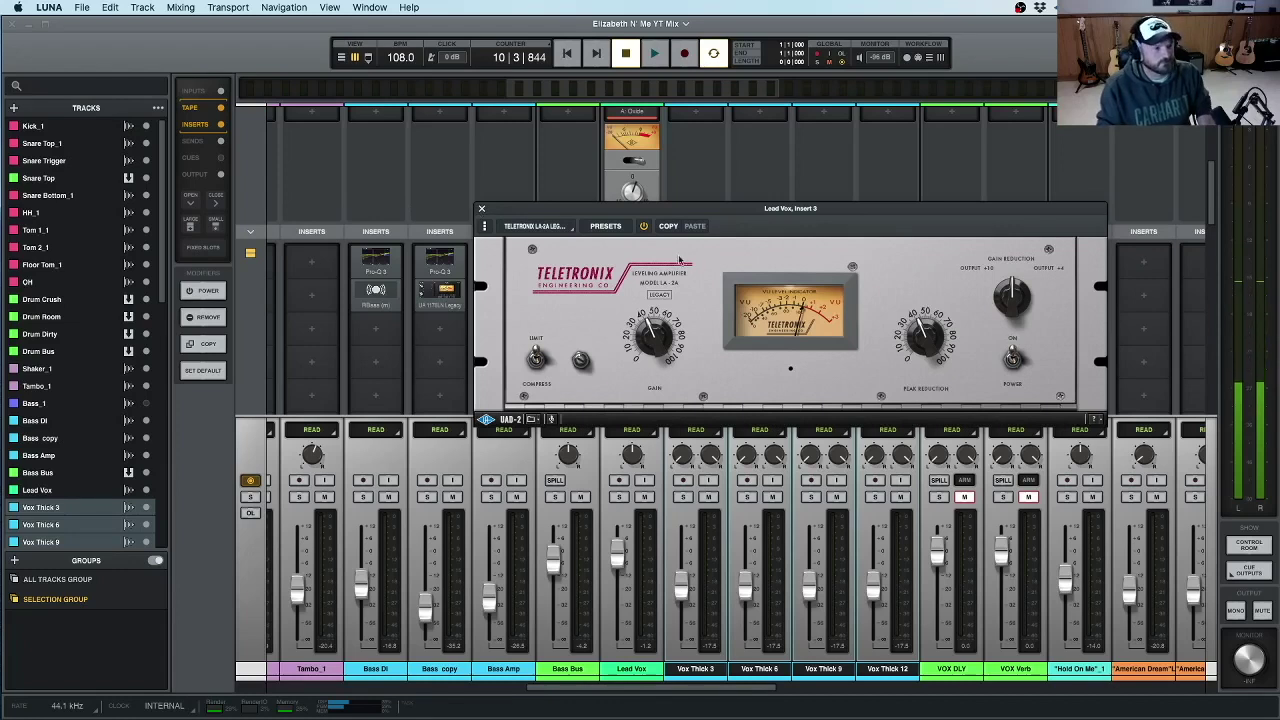
click(482, 209)
- Review and enable the UA 1176LN Legacy compressor on Lead Vox, and close its window
click(637, 357)
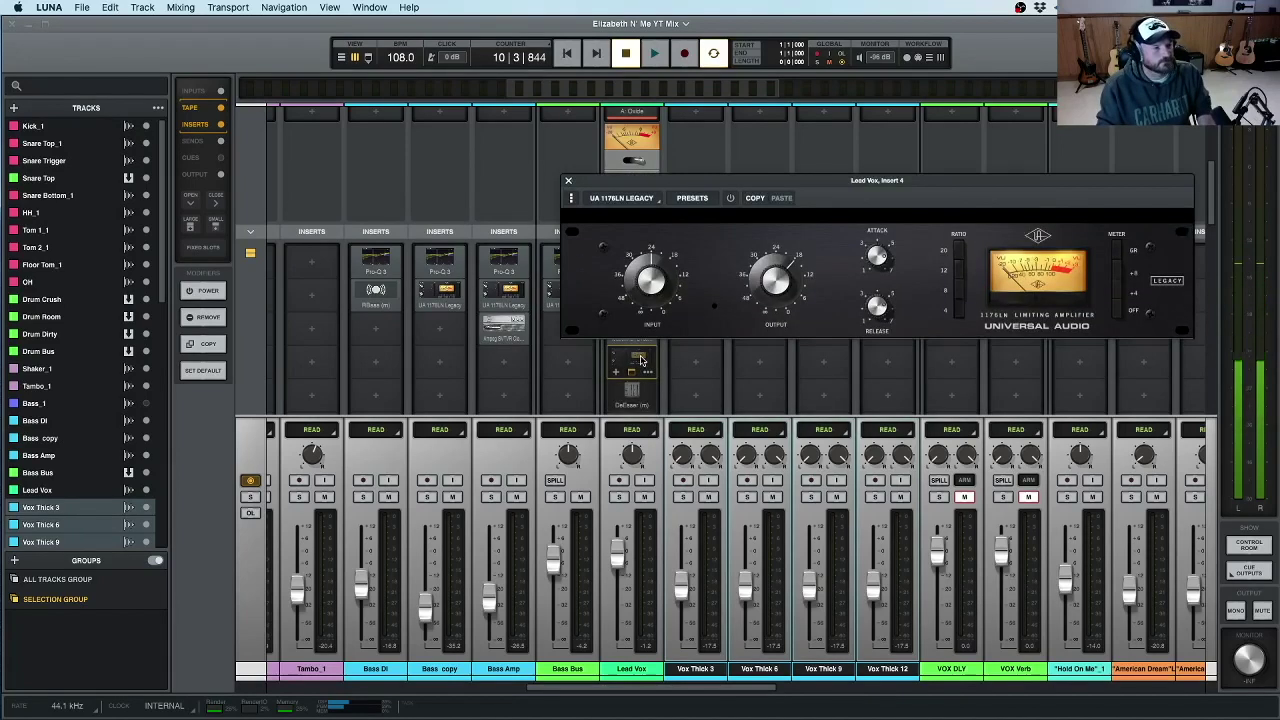
drag(980, 183, 946, 218)
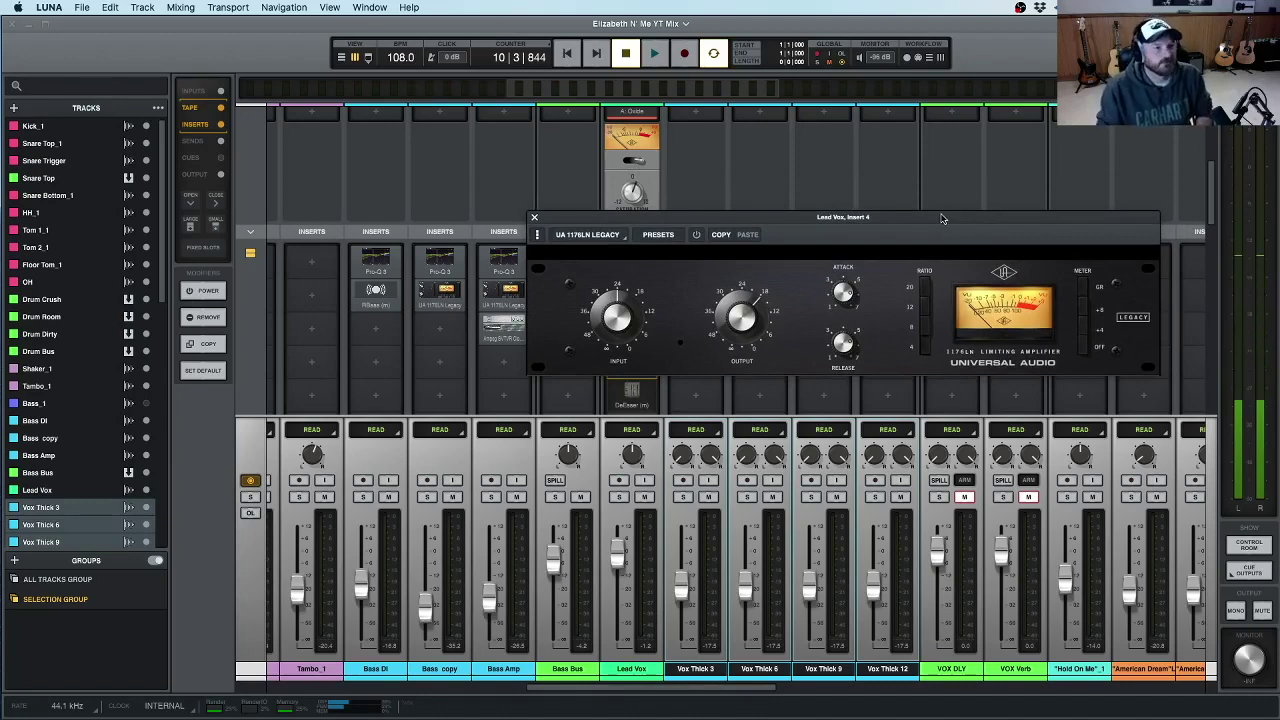
drag(946, 218, 906, 206)
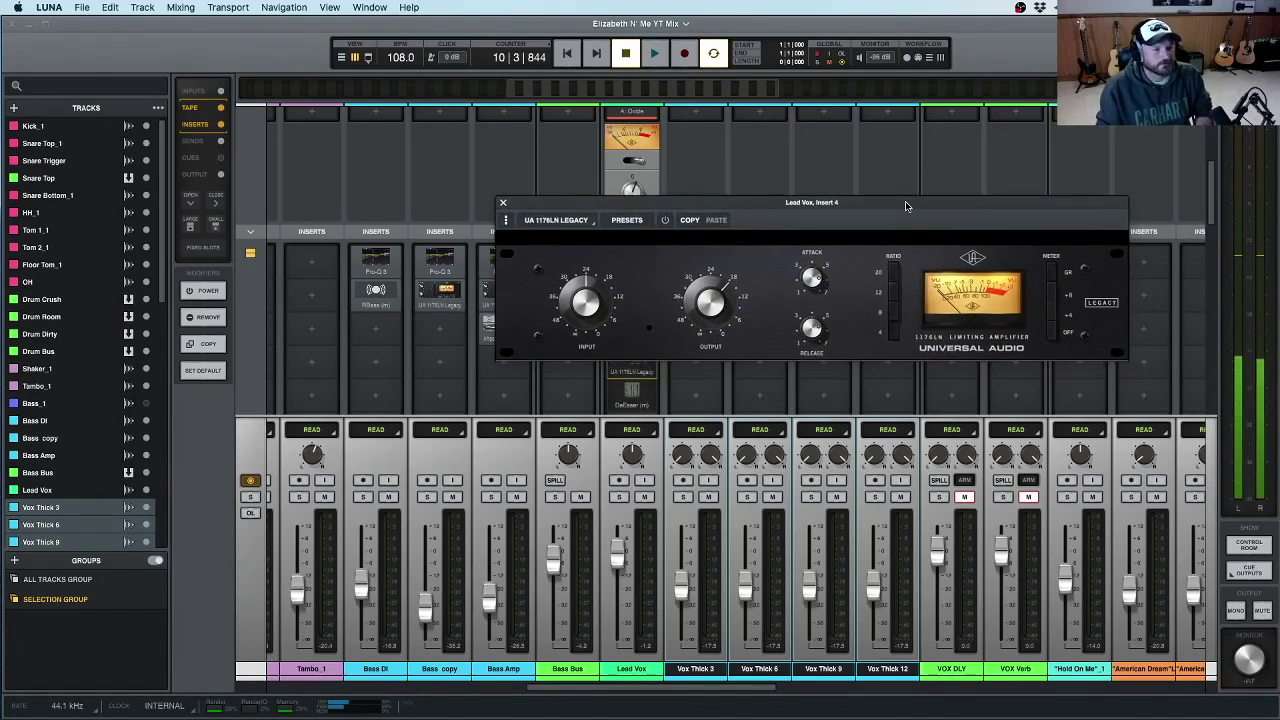
click(503, 202)
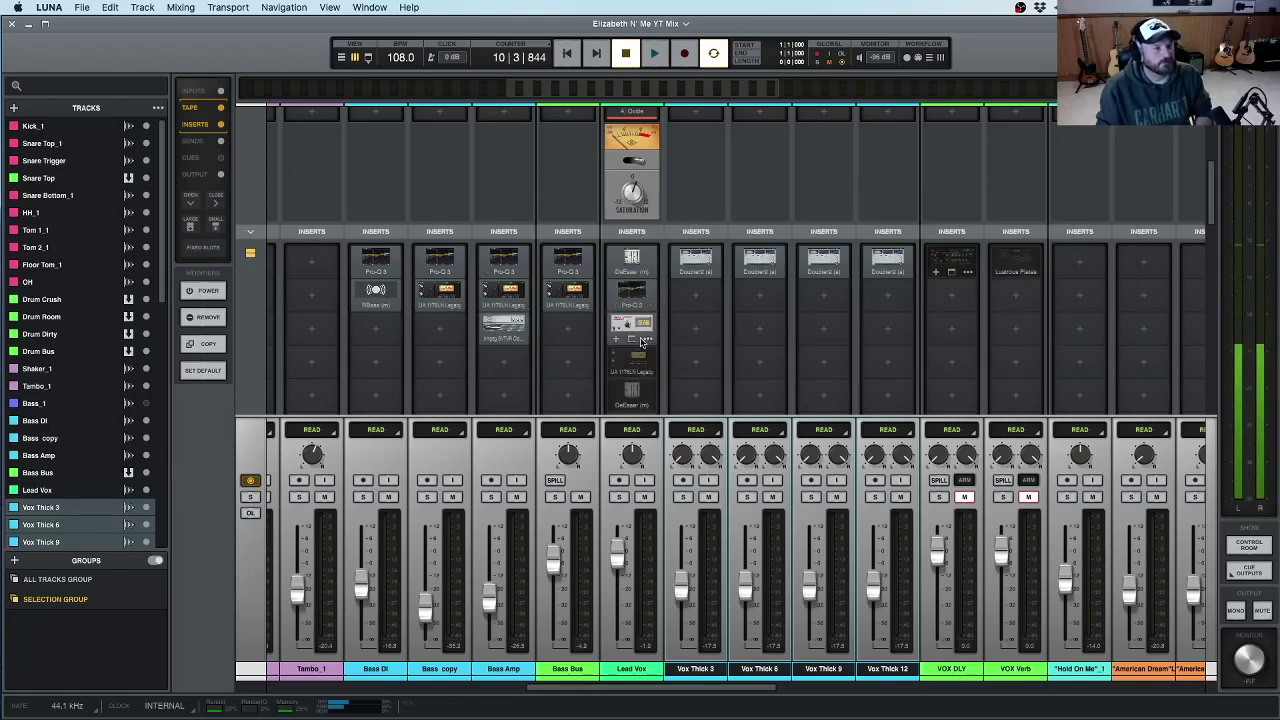
click(641, 369)
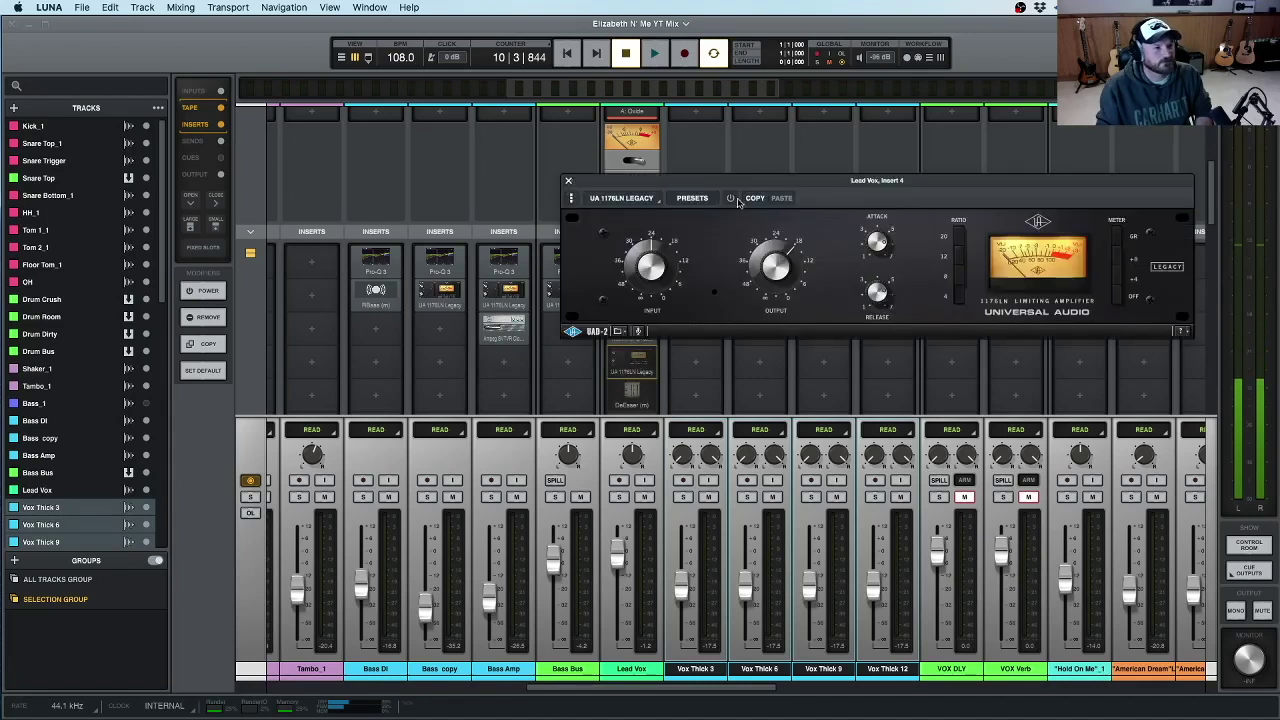
click(568, 182)
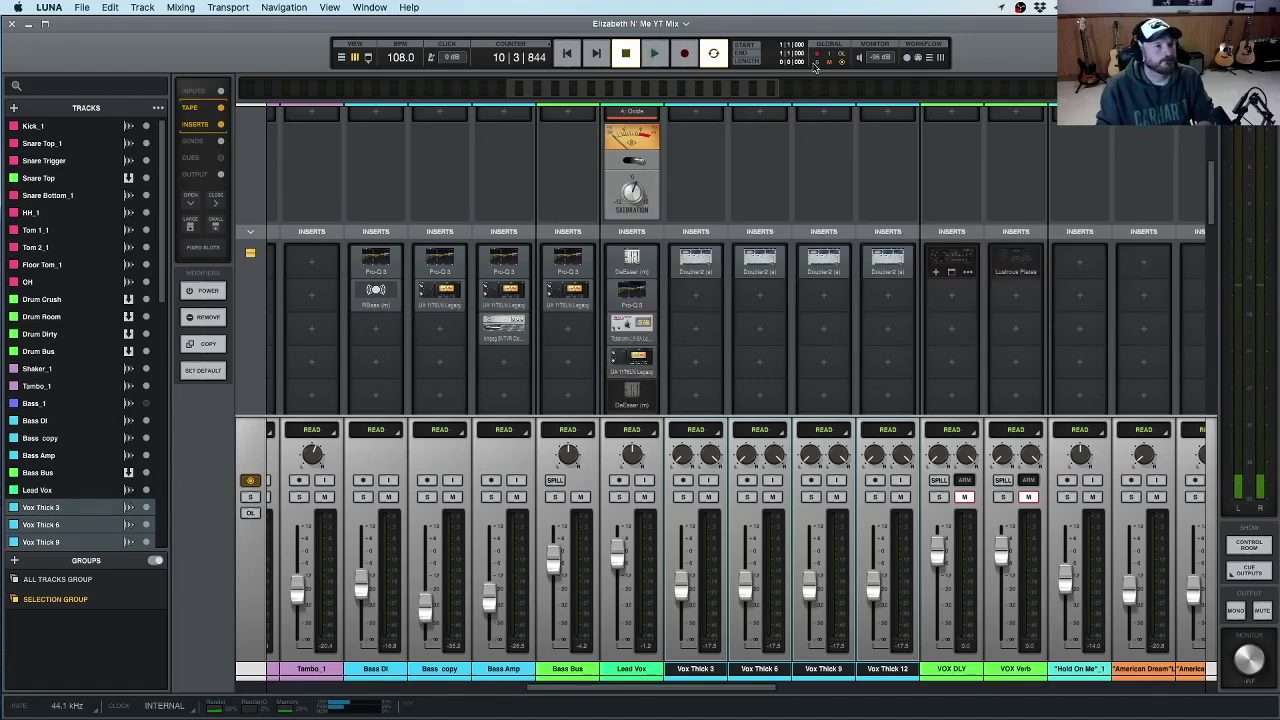
- Audition the soloed vocal tracks without compression by disabling Lead Vox's UA 1176LN Legacy and Teletronix LA-2A during playback
key(space)
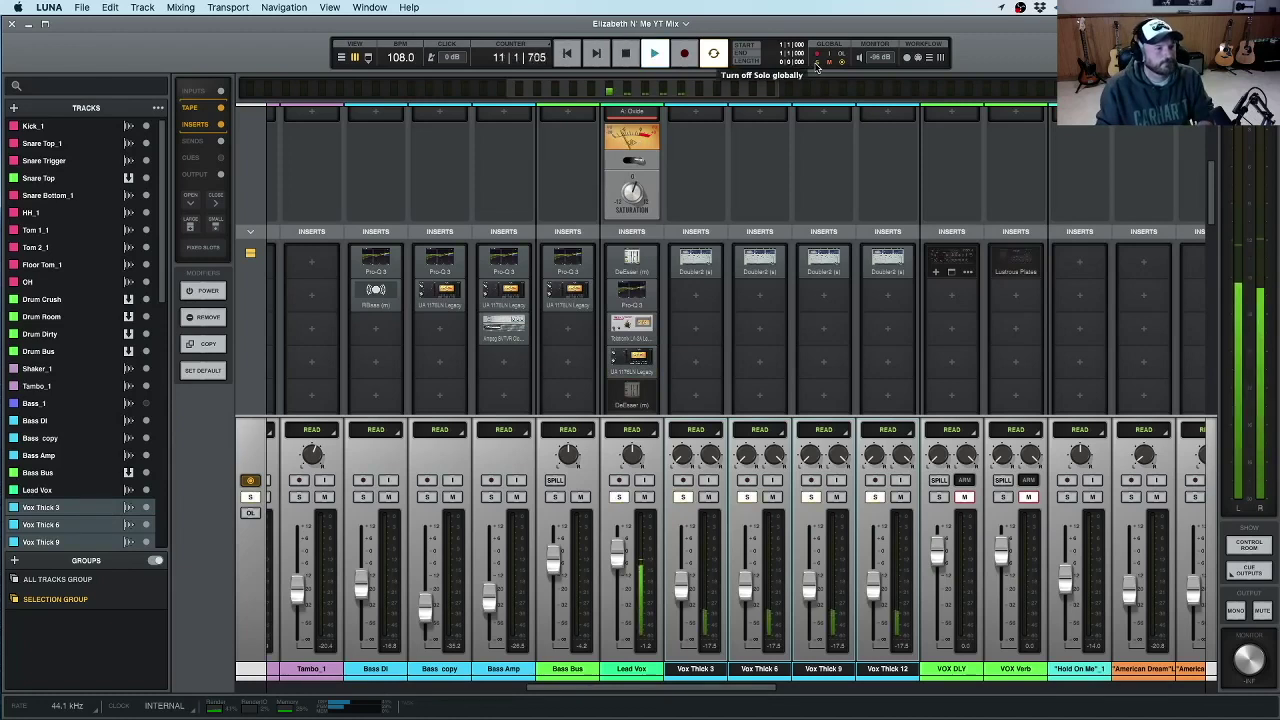
mouse_move(648, 358)
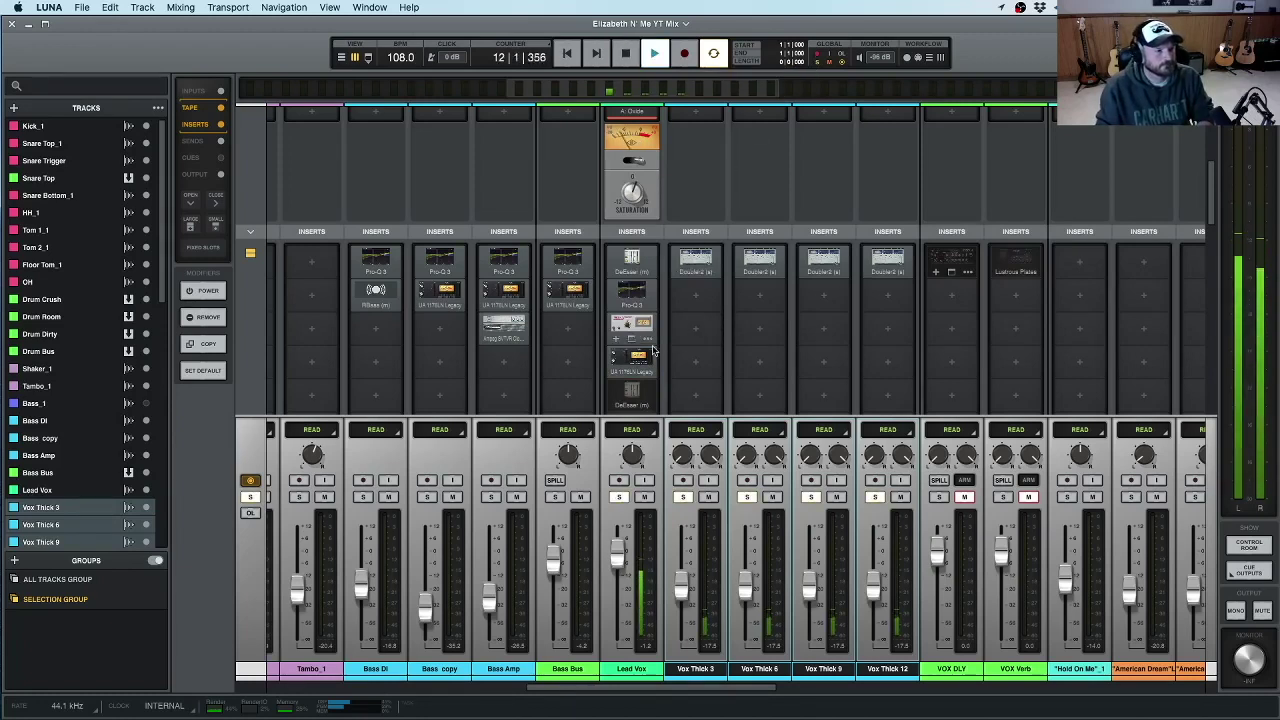
right_click(648, 358)
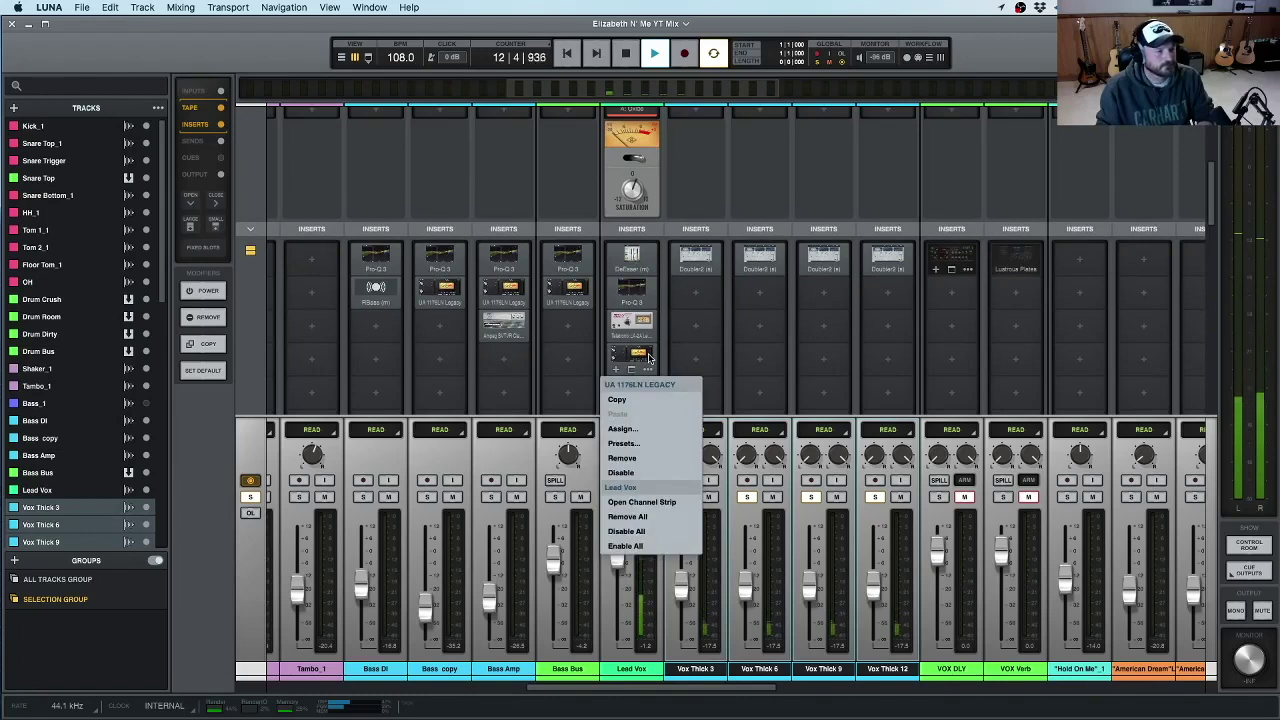
click(650, 474)
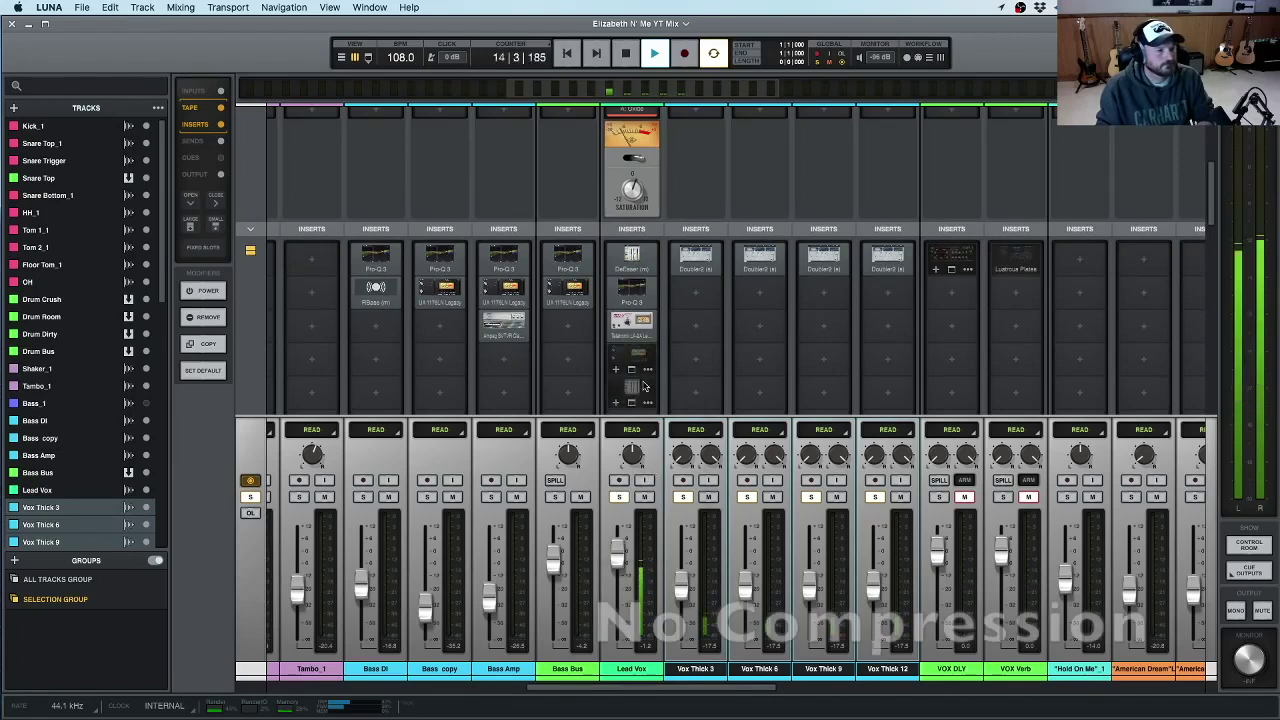
right_click(632, 320)
click(635, 440)
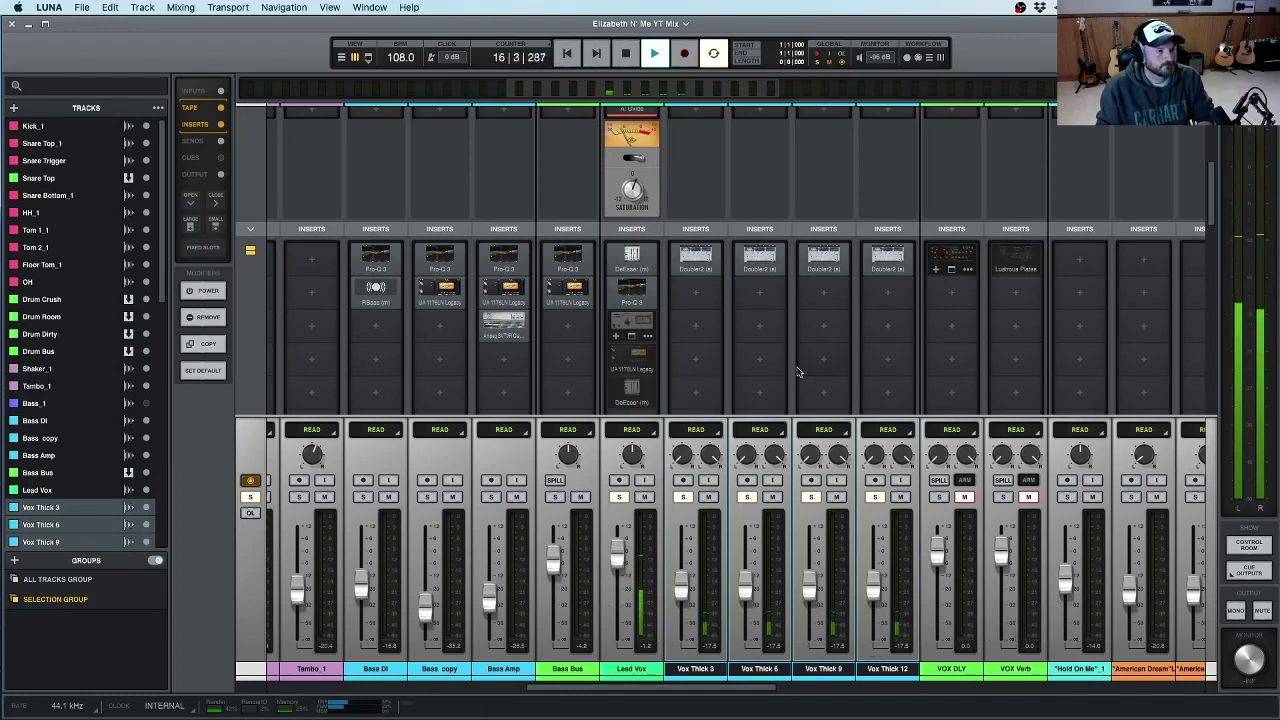
- Re-enable Lead Vox's Teletronix LA-2A and UA 1176LN Legacy during playback for comparison, and stop playback with all solos cleared
click(632, 325)
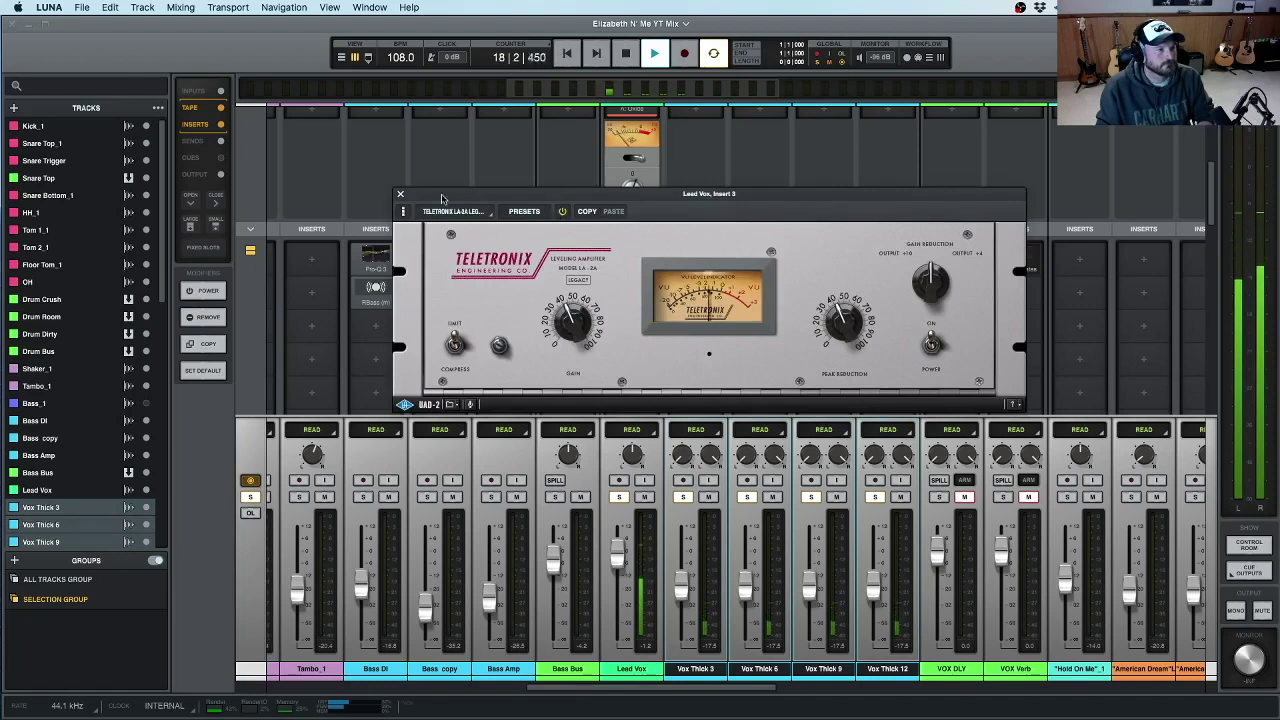
click(400, 194)
click(640, 358)
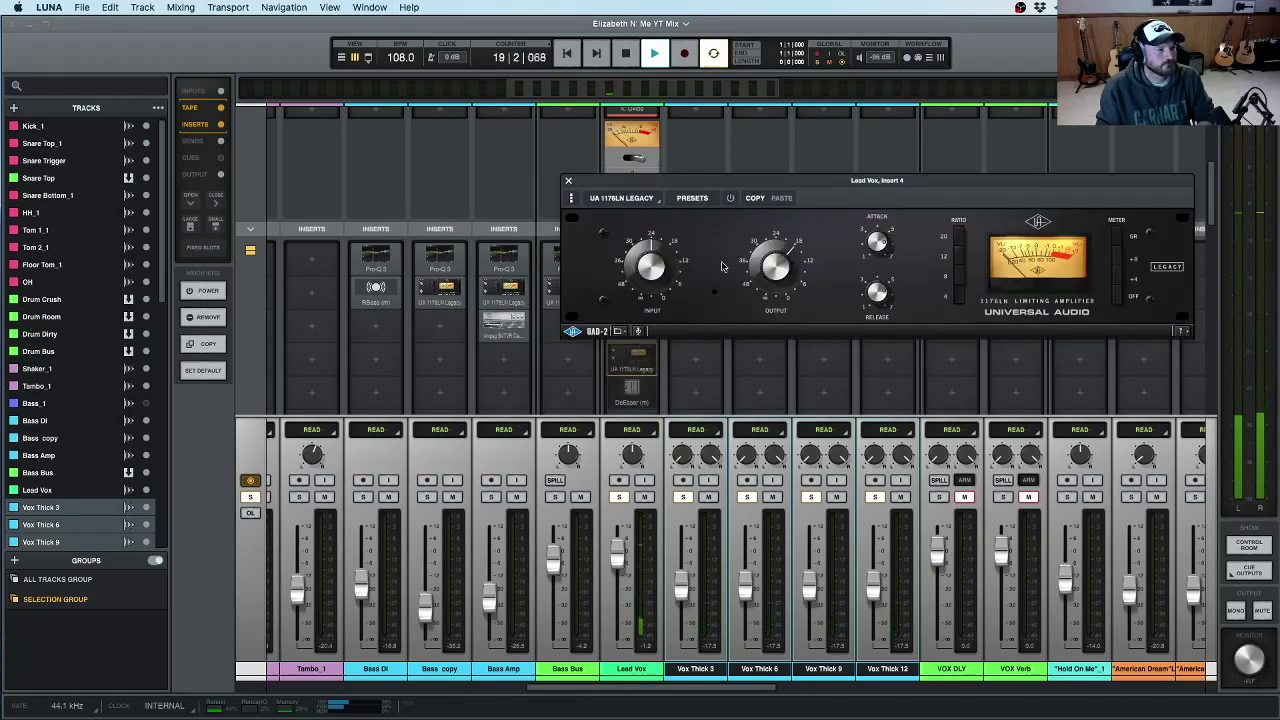
click(569, 183)
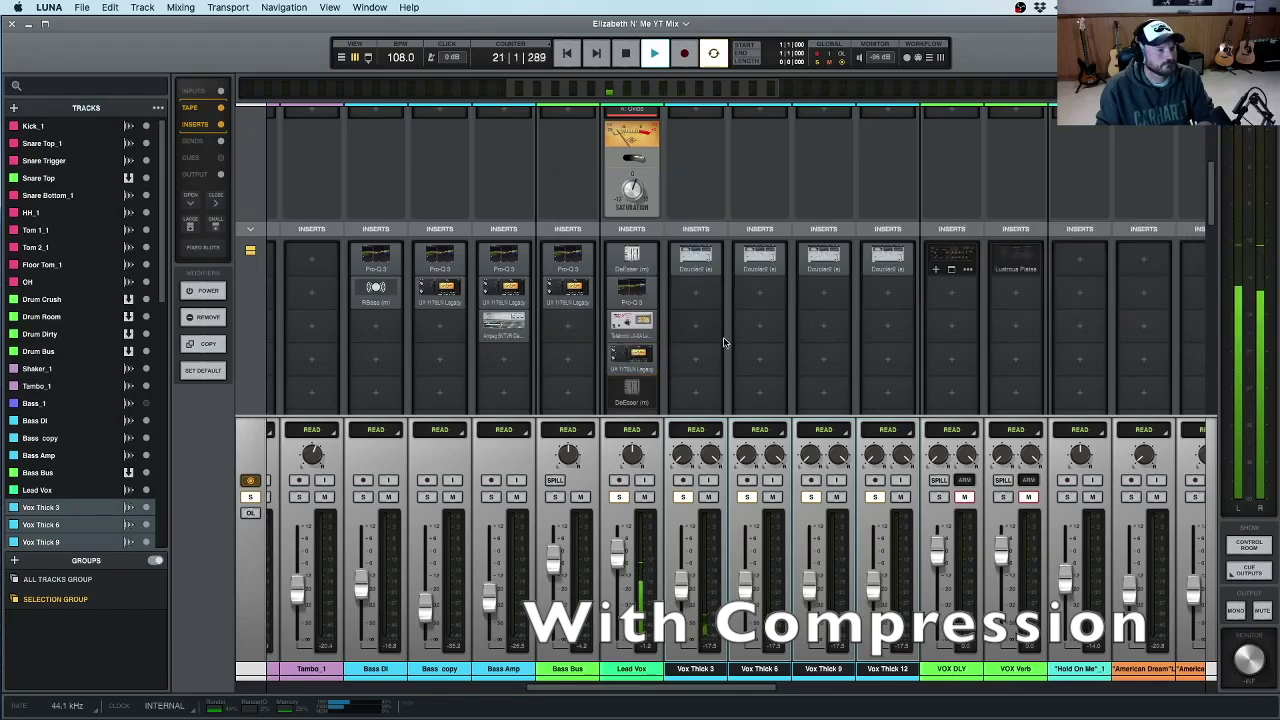
key(space)
click(817, 64)
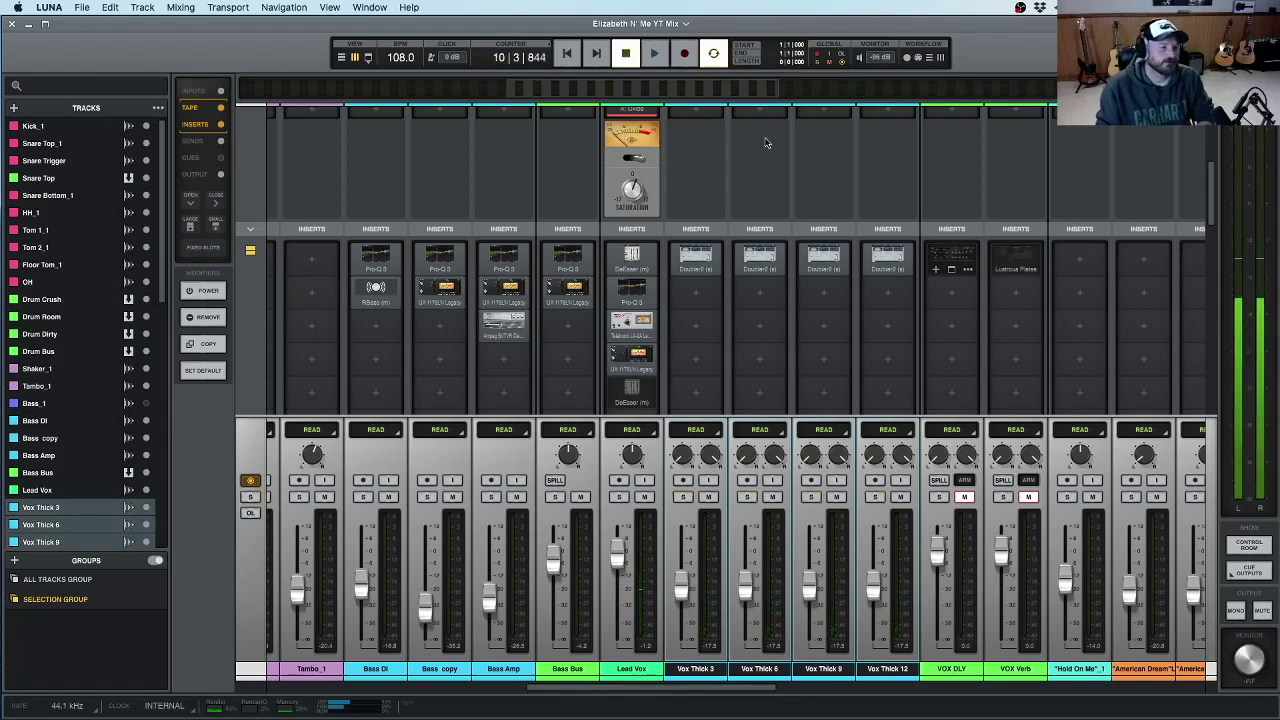
- Open the second DeEsser at the end of Lead Vox's insert chain and enable it
scroll(641, 317, down, 3)
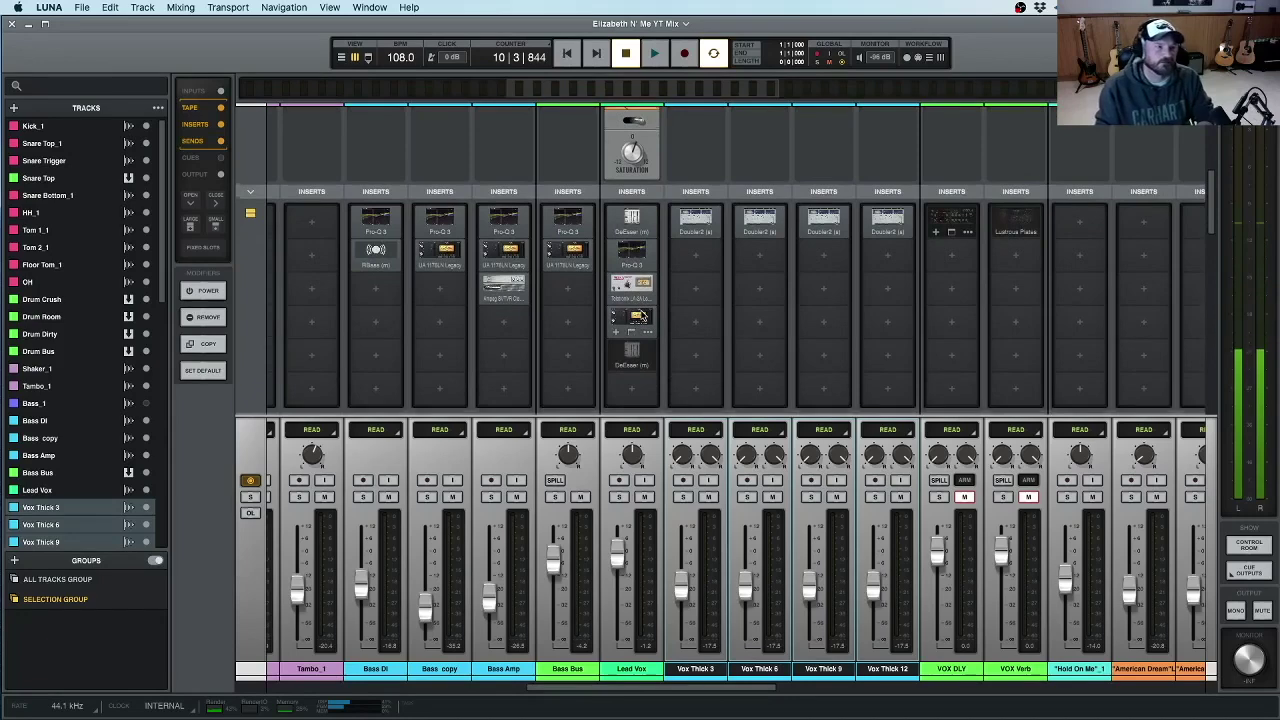
scroll(643, 317, up, 2)
scroll(643, 317, down, 1)
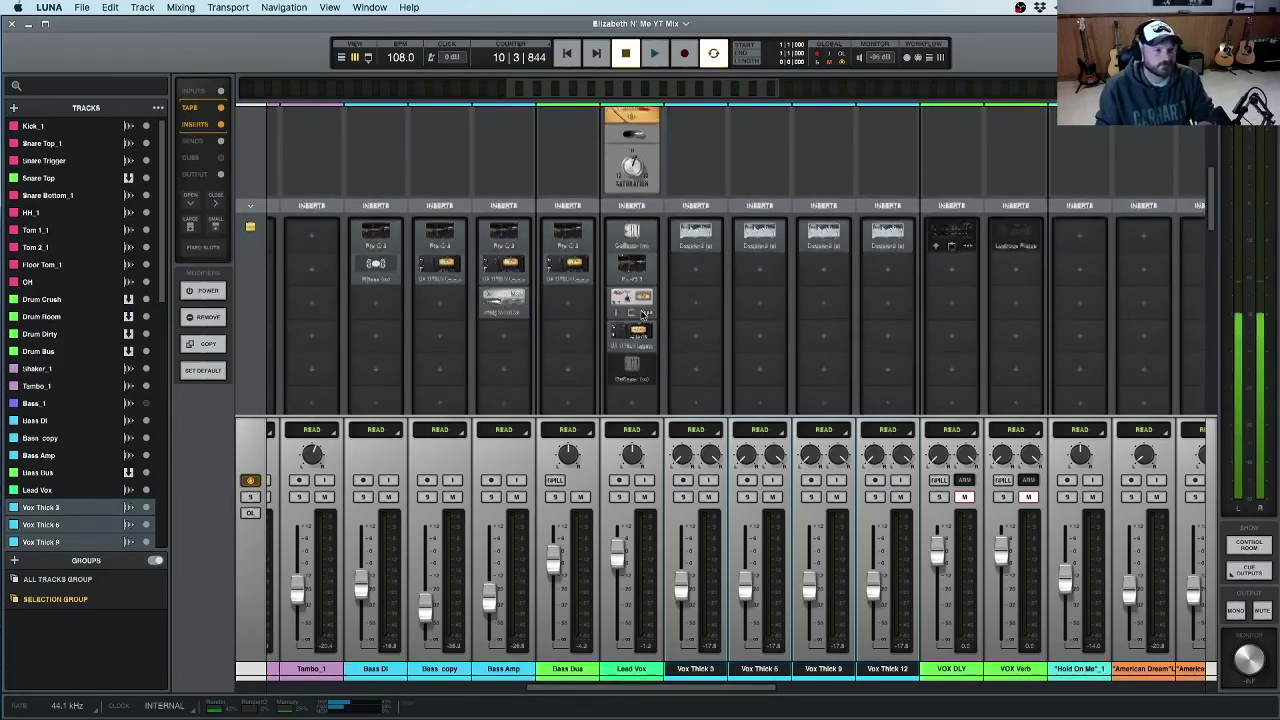
scroll(643, 316, right, 1)
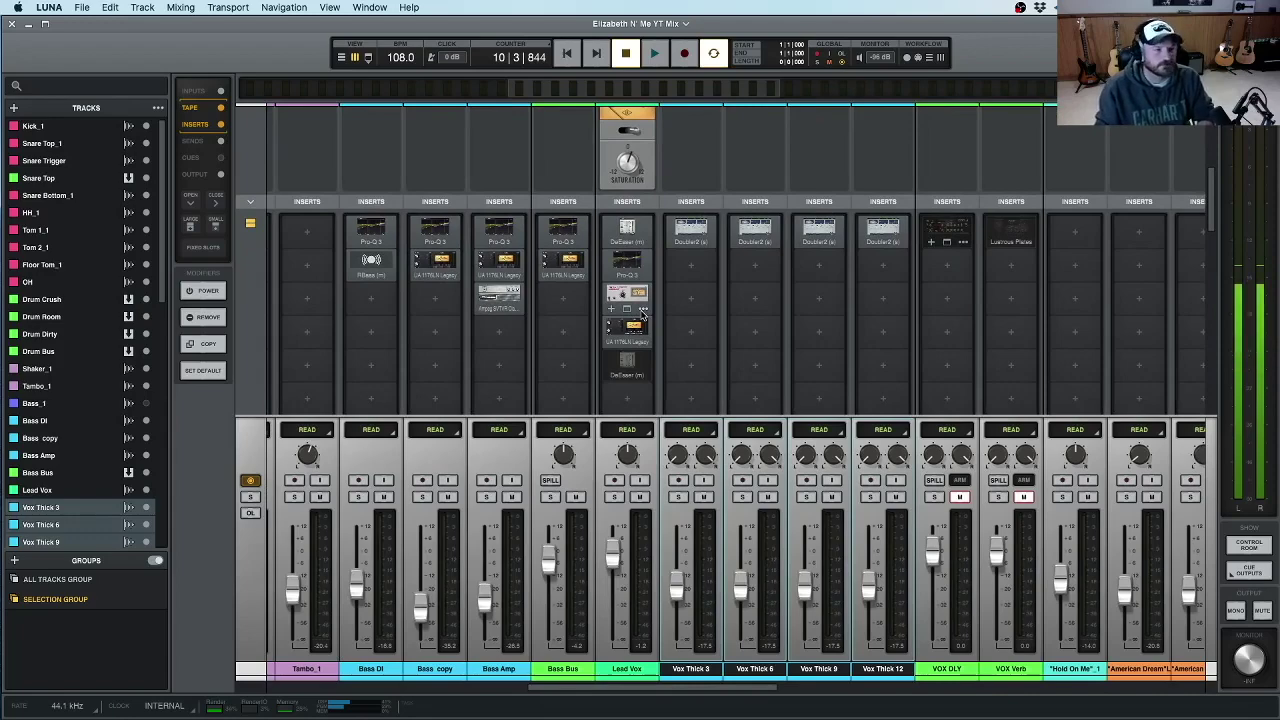
scroll(640, 312, right, 1)
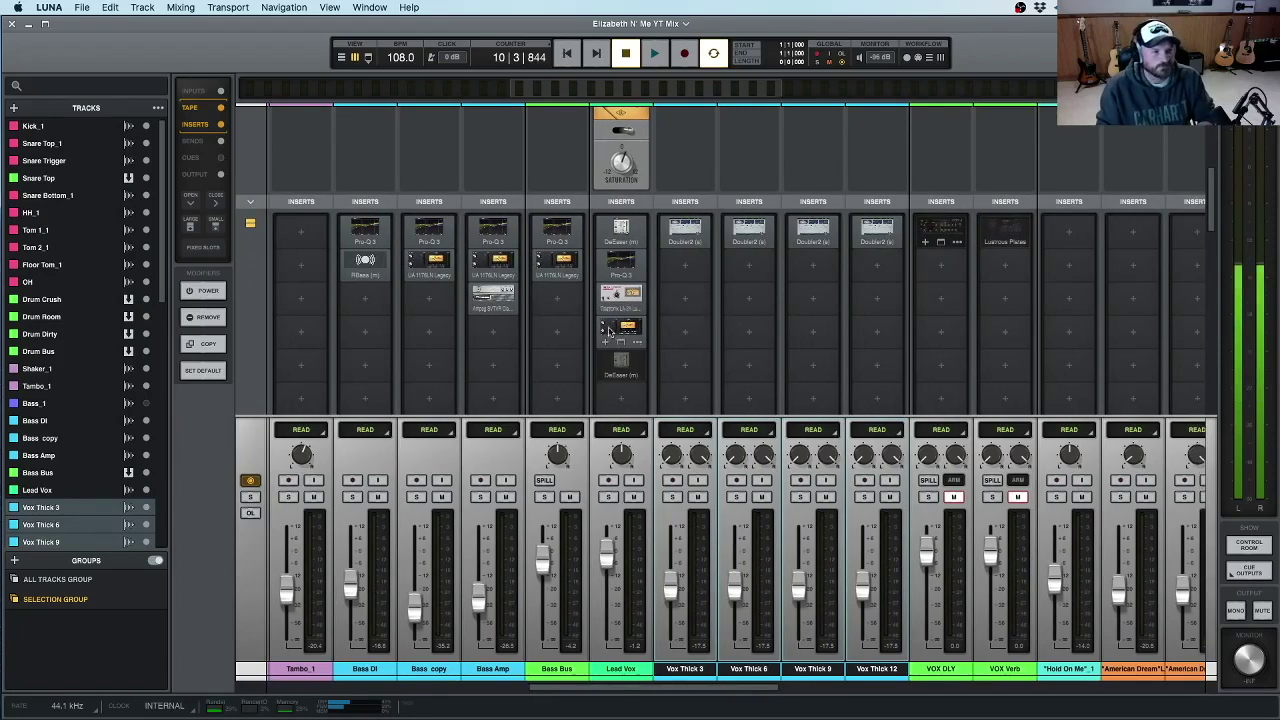
scroll(655, 295, left, 4)
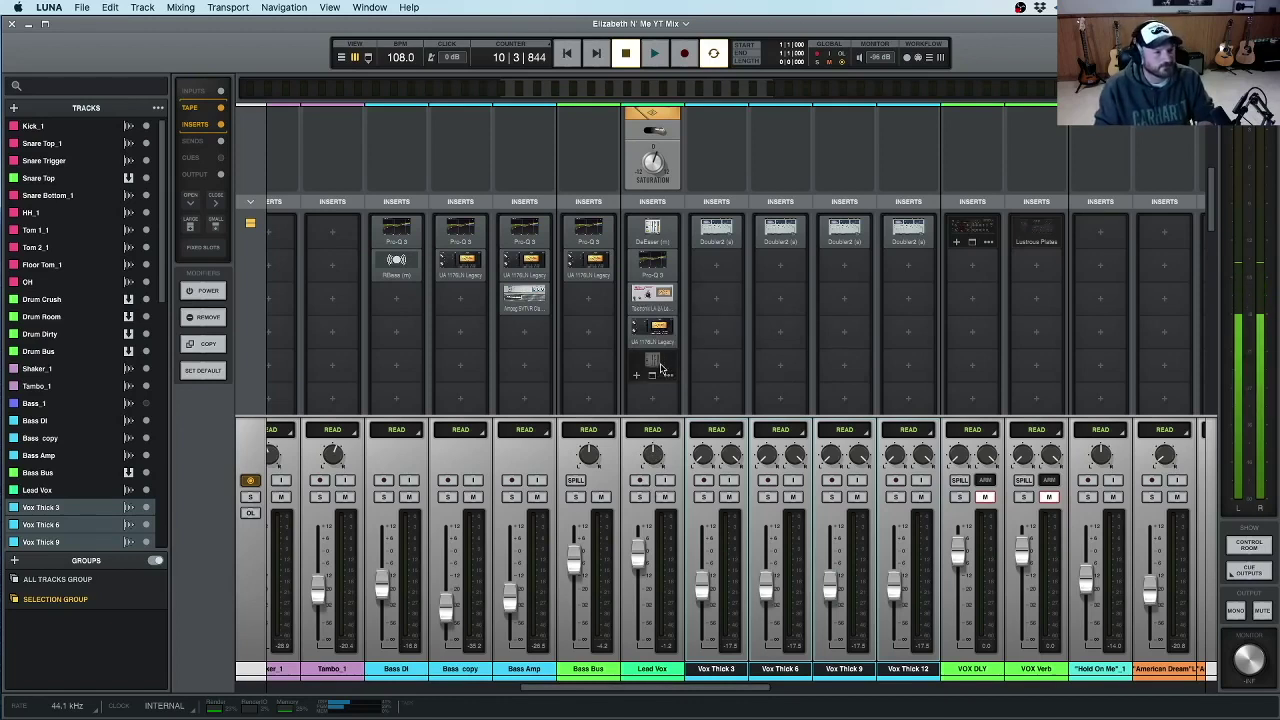
click(660, 370)
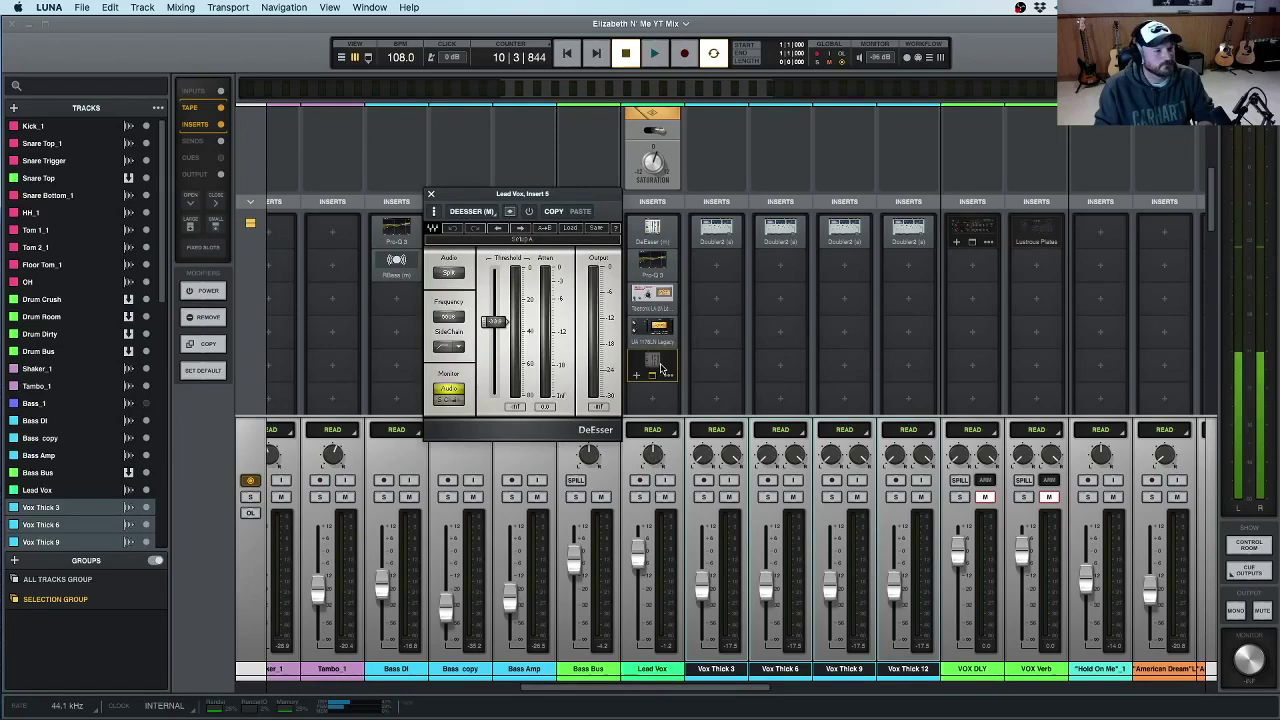
drag(577, 204, 897, 203)
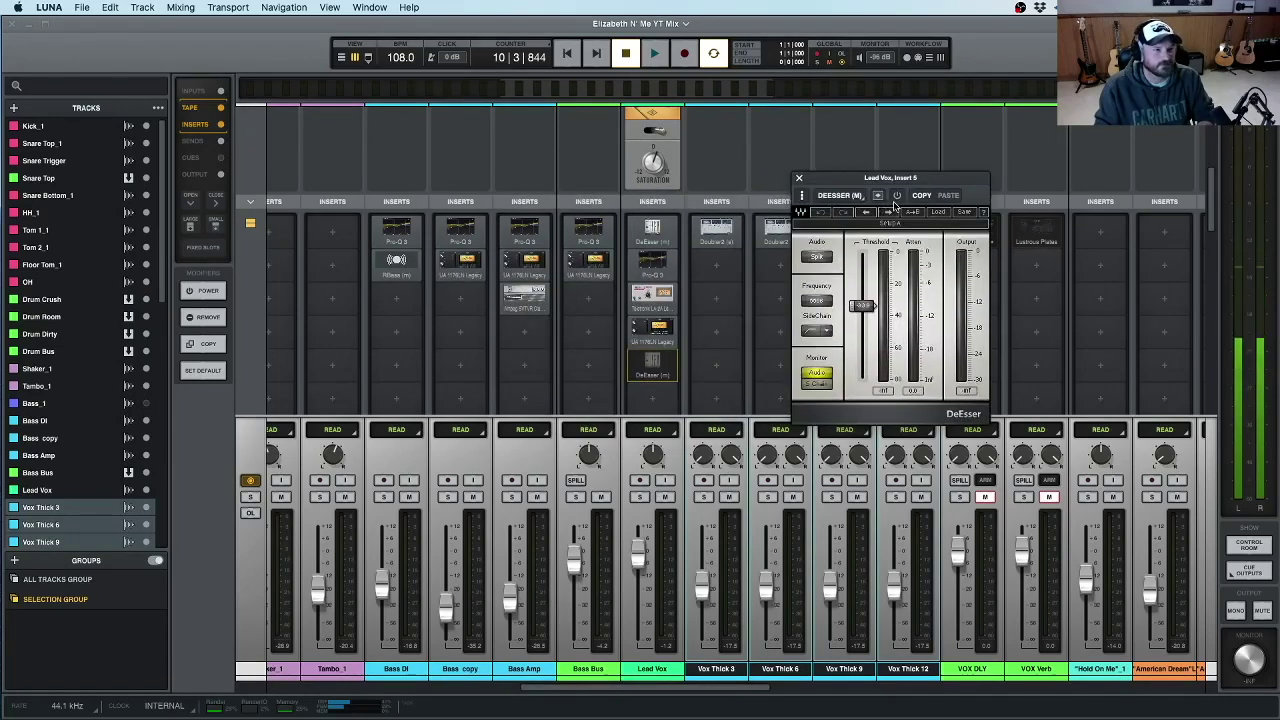
click(897, 196)
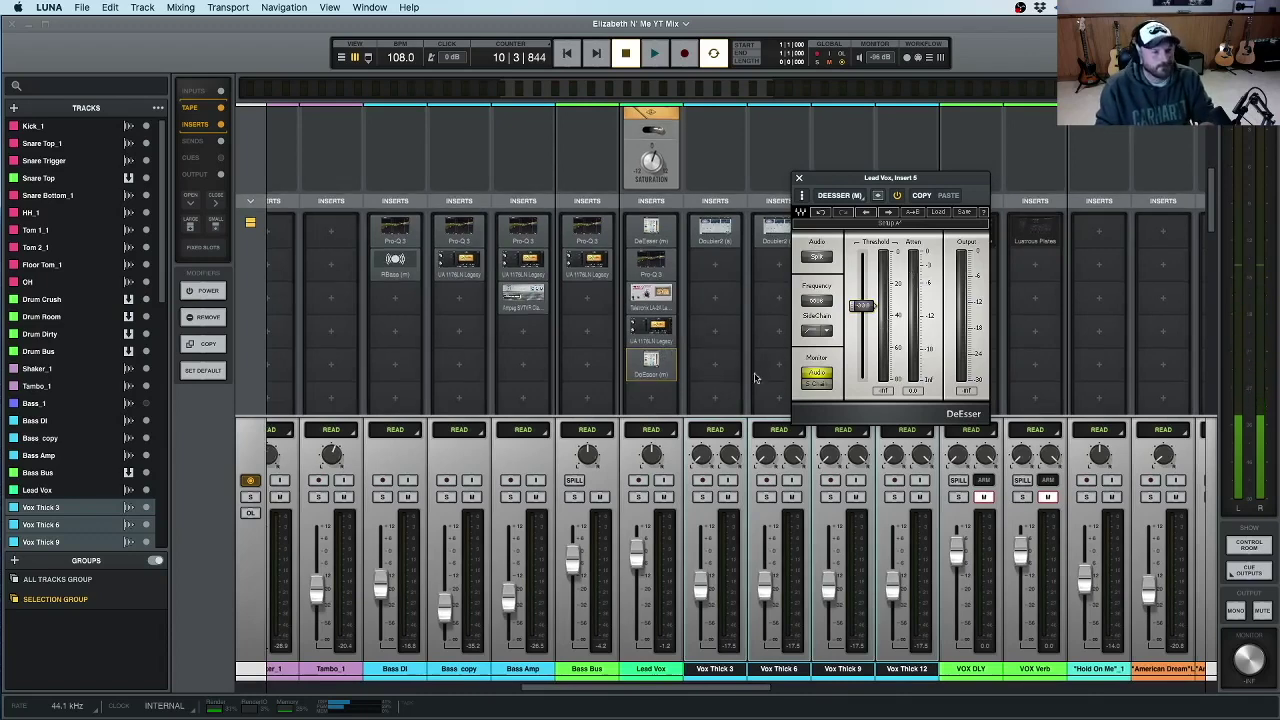
scroll(667, 363, right, 1)
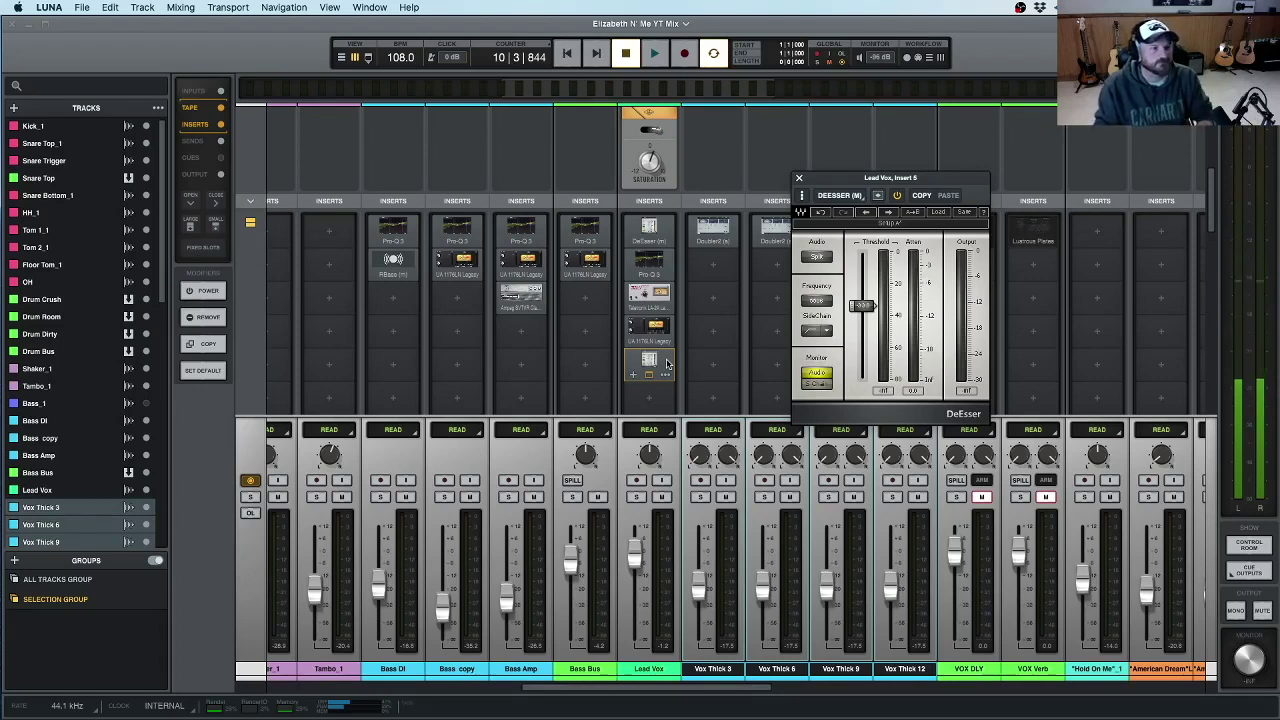
drag(958, 175, 983, 161)
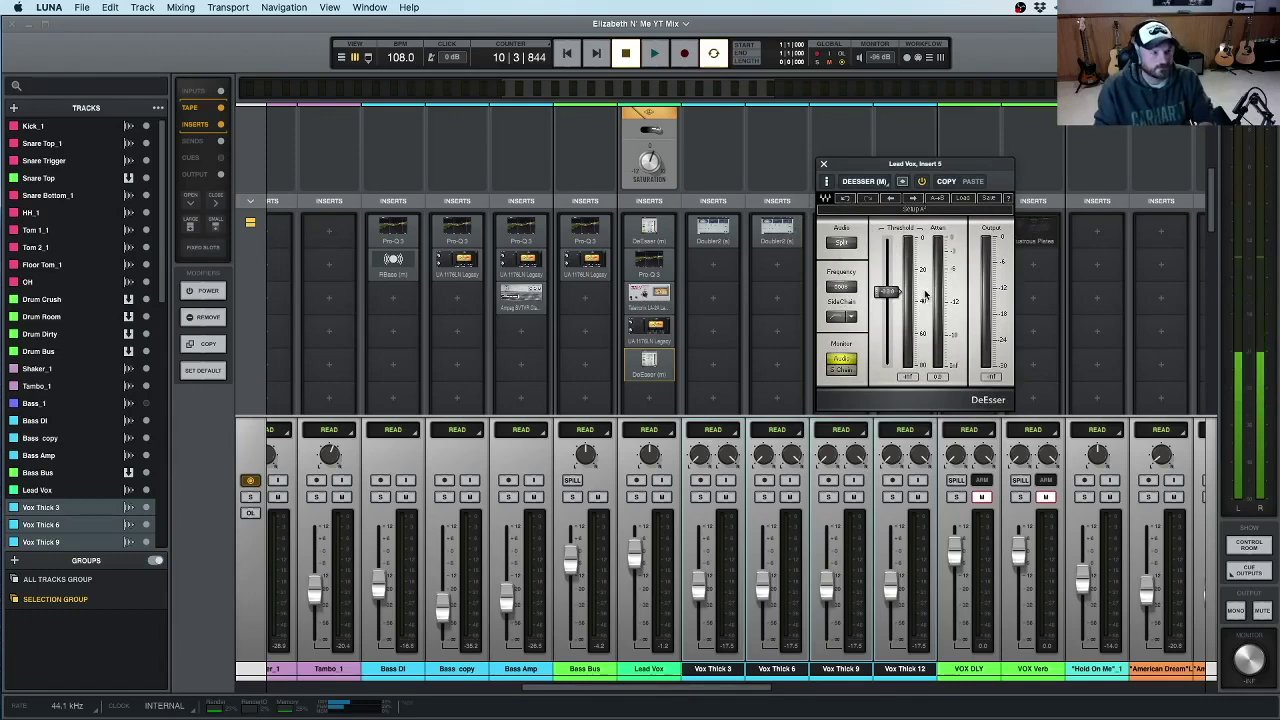
- Audition the soloed vocal tracks with the second DeEsser active, and close its window with playback stopped and solos cleared
key(space)
click(817, 63)
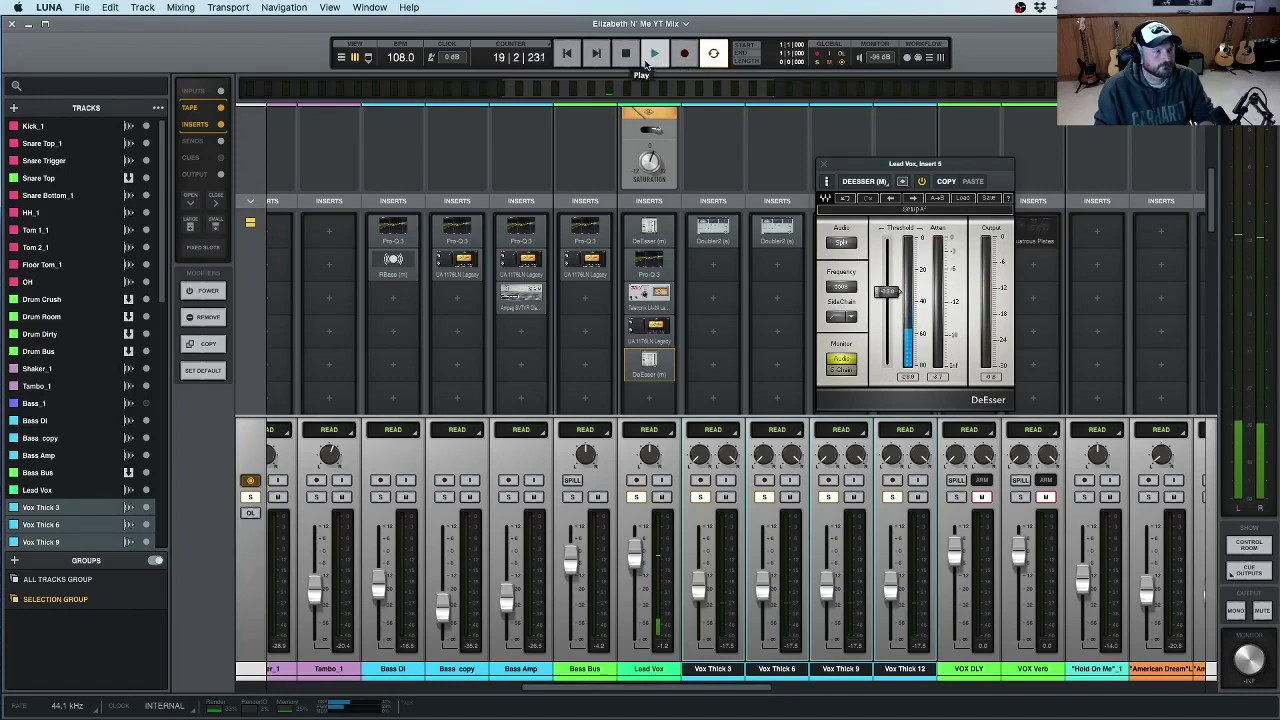
key(space)
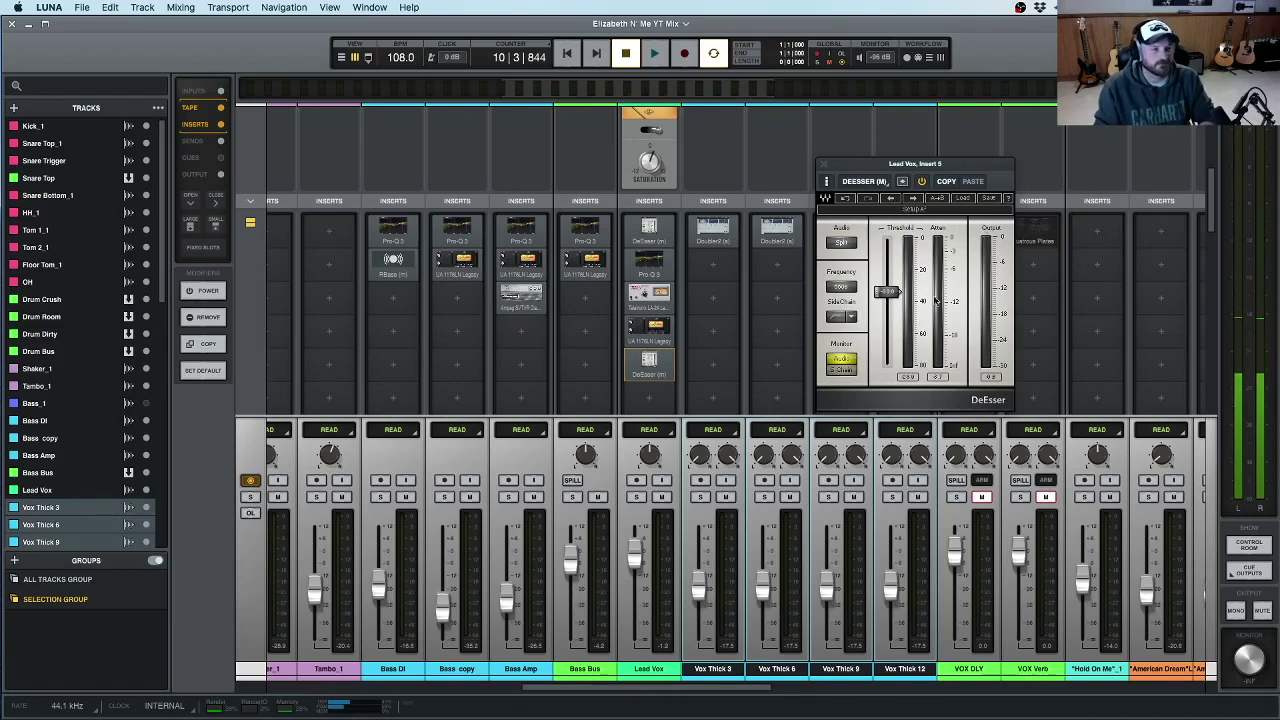
click(824, 167)
- Check Lead Vox's sends, and unmute the VOX DLY bus with its Repeater delay enabled
scroll(720, 321, down, 2)
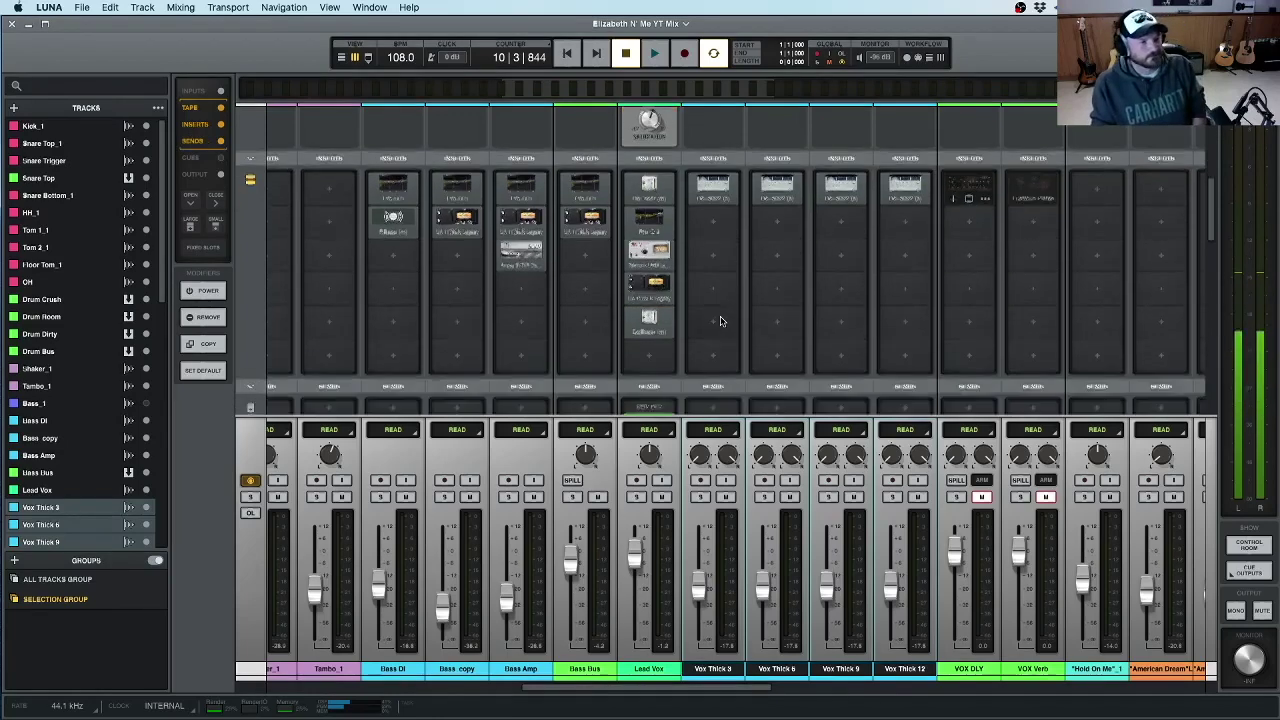
scroll(720, 321, down, 1)
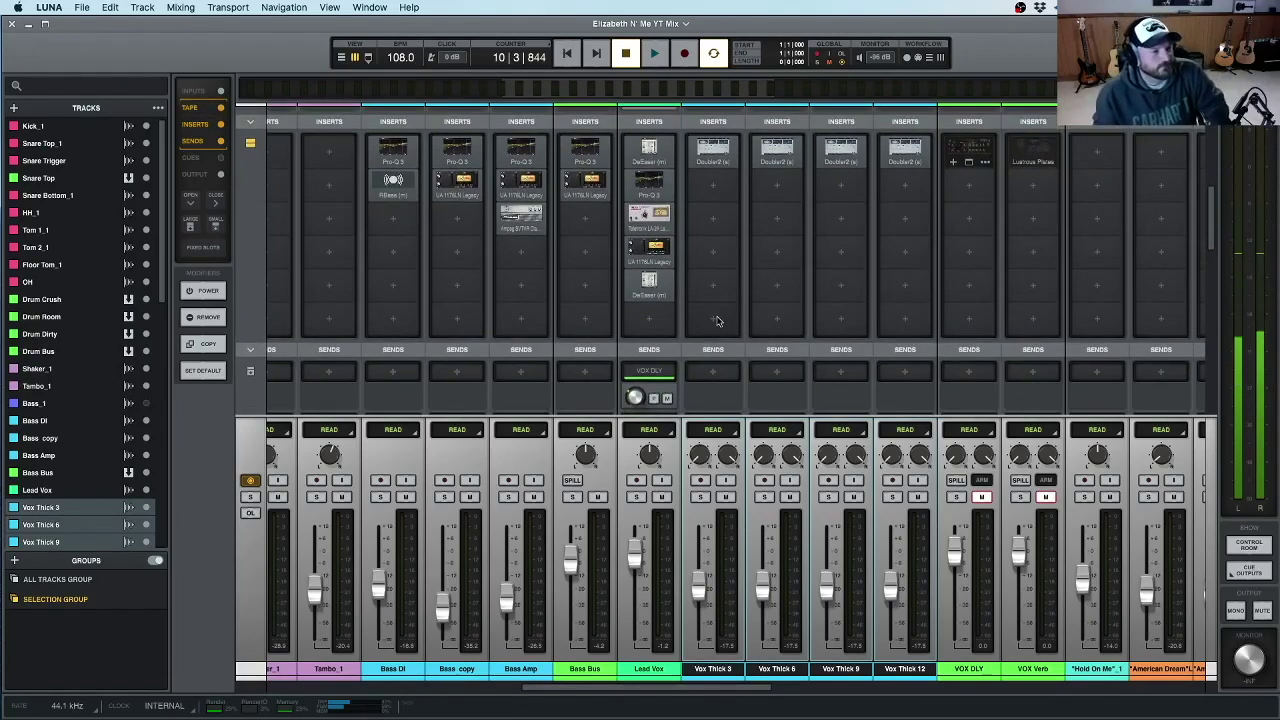
scroll(716, 321, down, 1)
scroll(648, 369, down, 1)
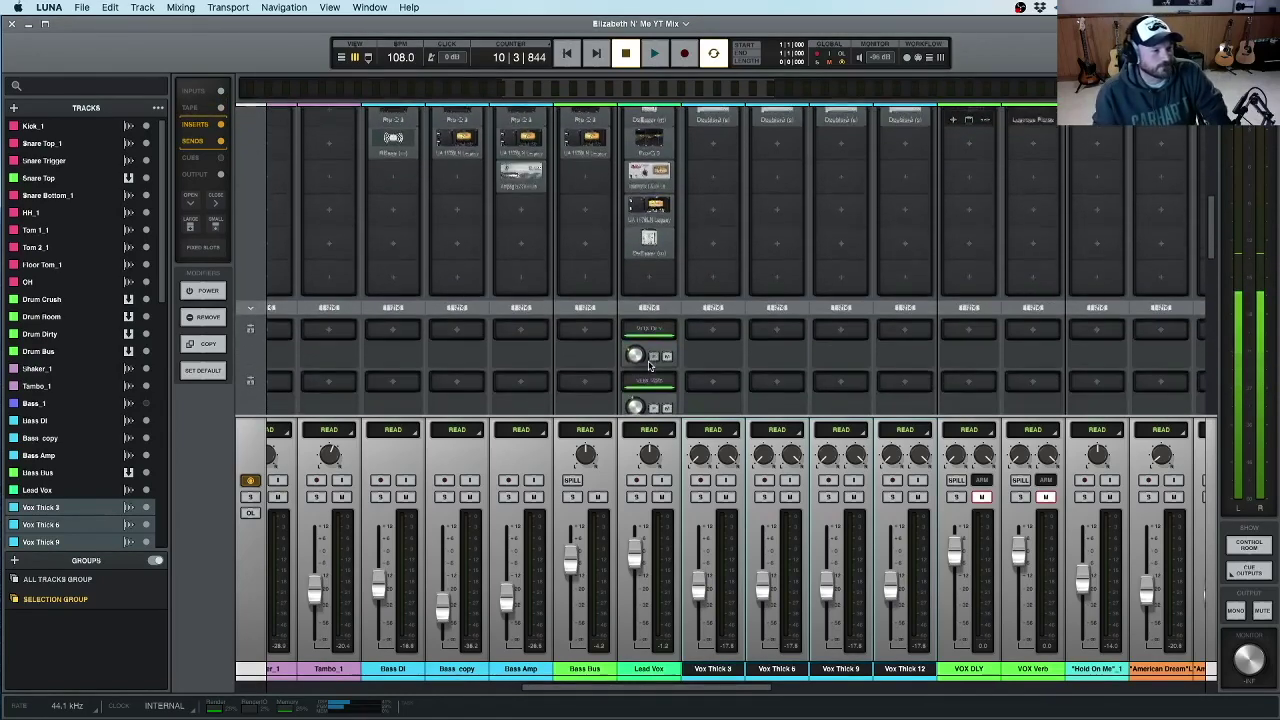
scroll(648, 369, up, 1)
scroll(648, 369, up, 2)
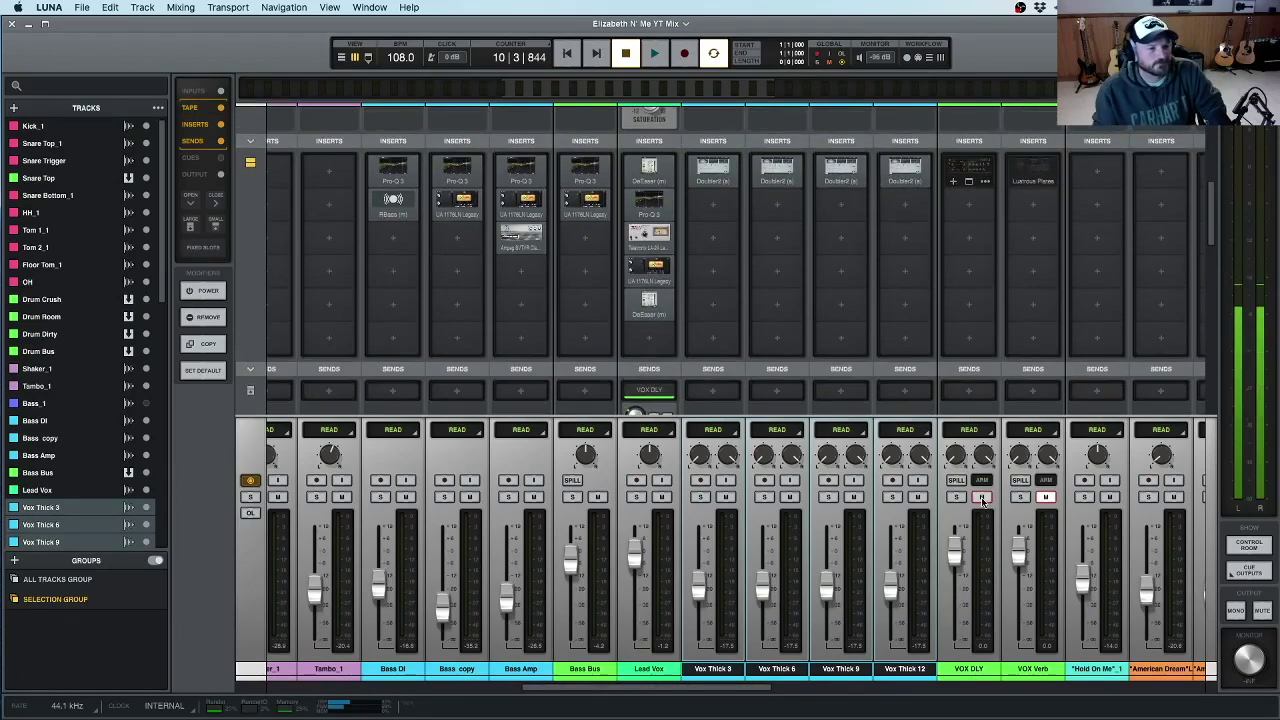
click(966, 170)
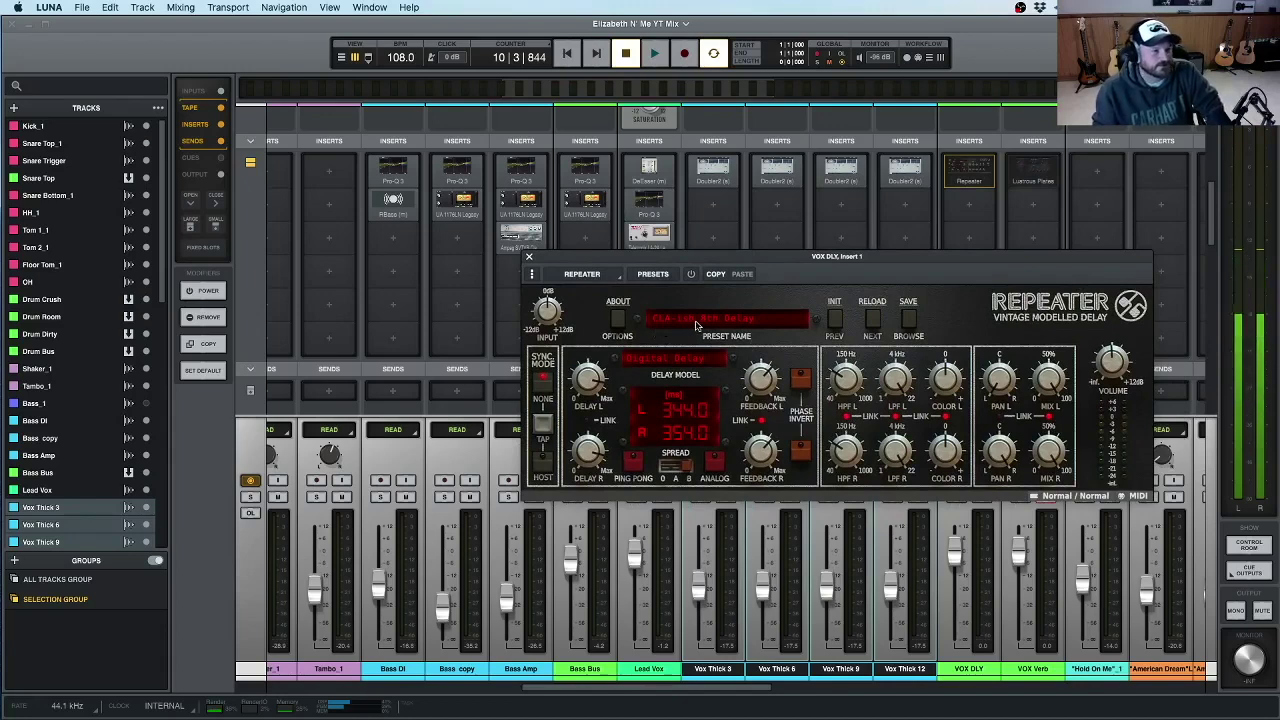
drag(882, 259, 847, 231)
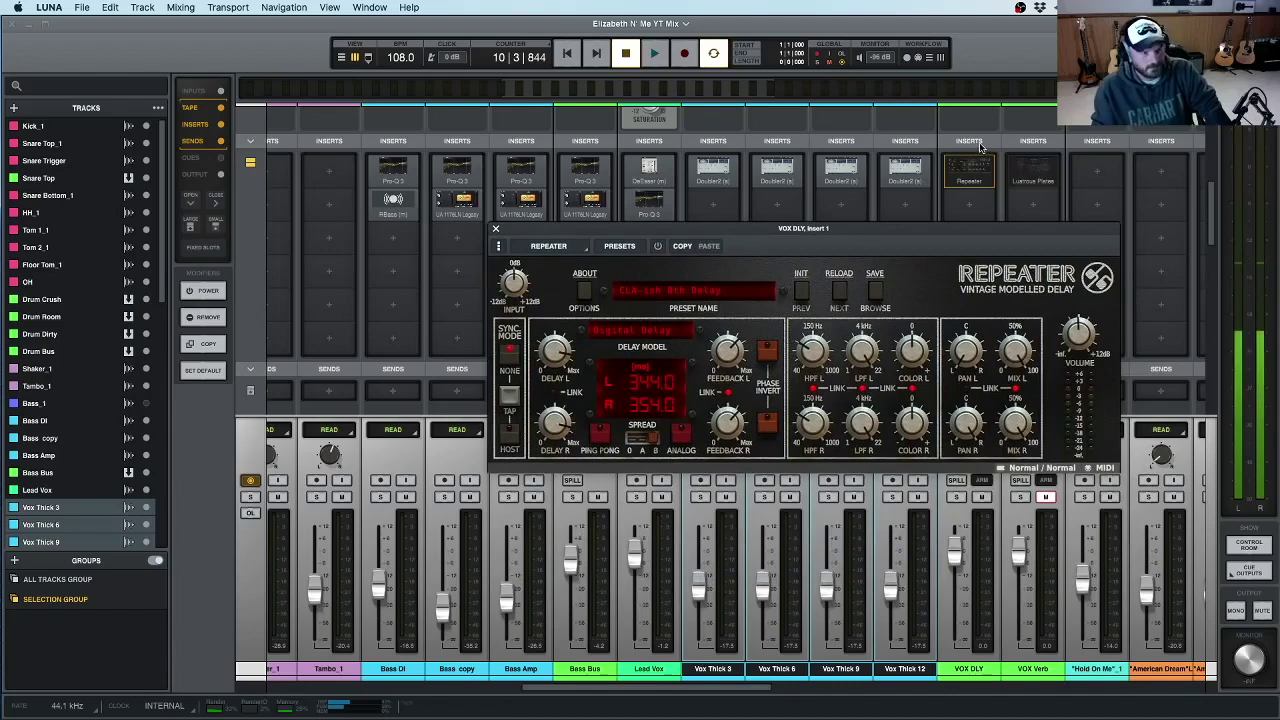
click(658, 246)
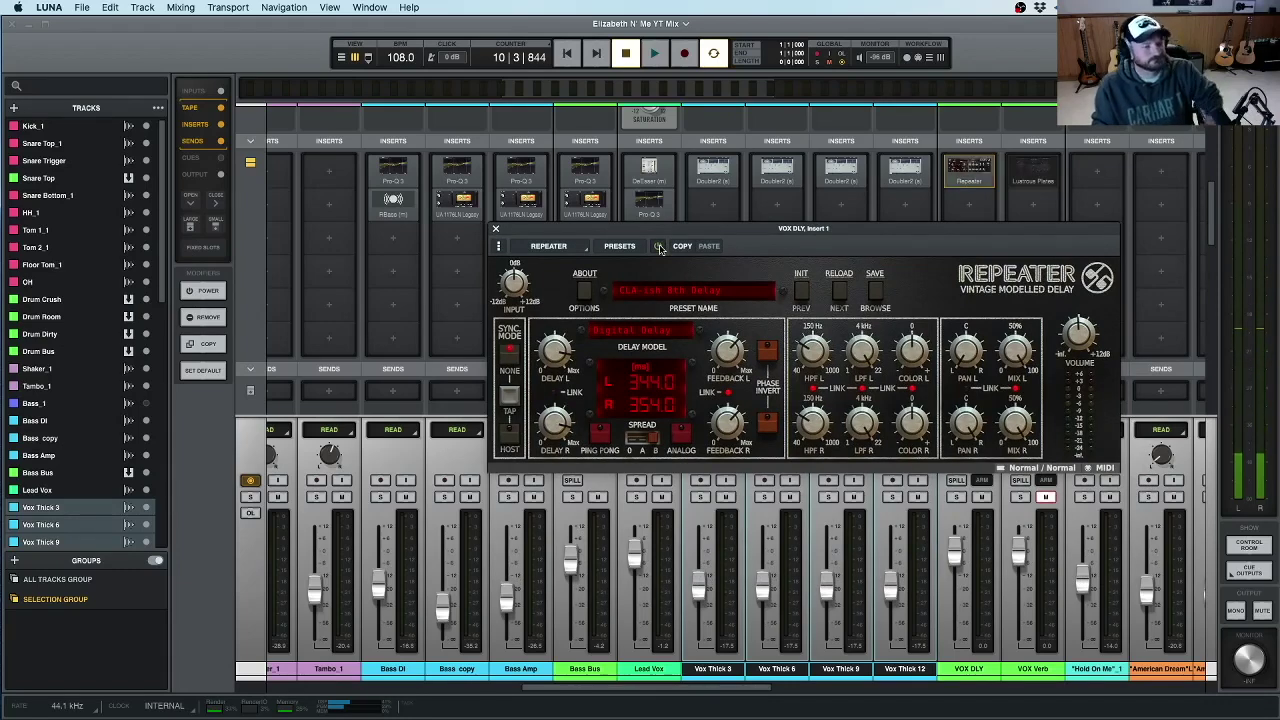
- Audition Lead Vox soloed together with the VOX DLY delay, stop playback, and close the Repeater window
click(656, 55)
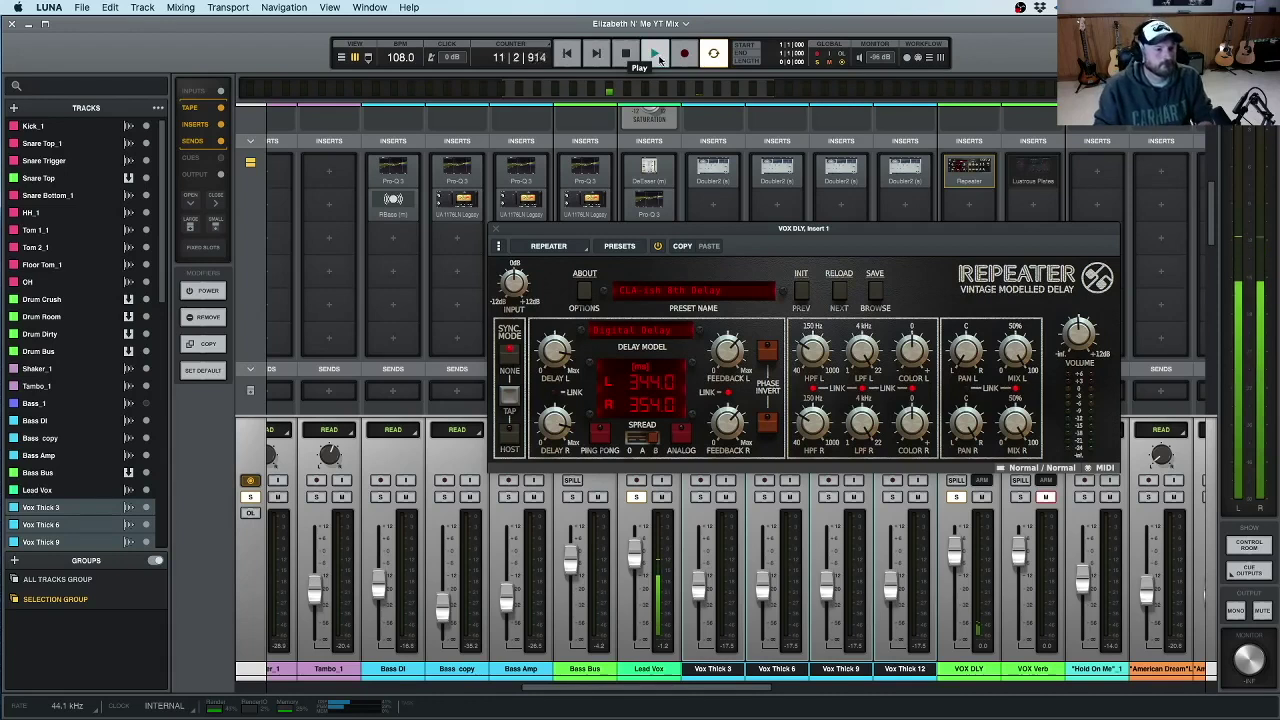
click(636, 497)
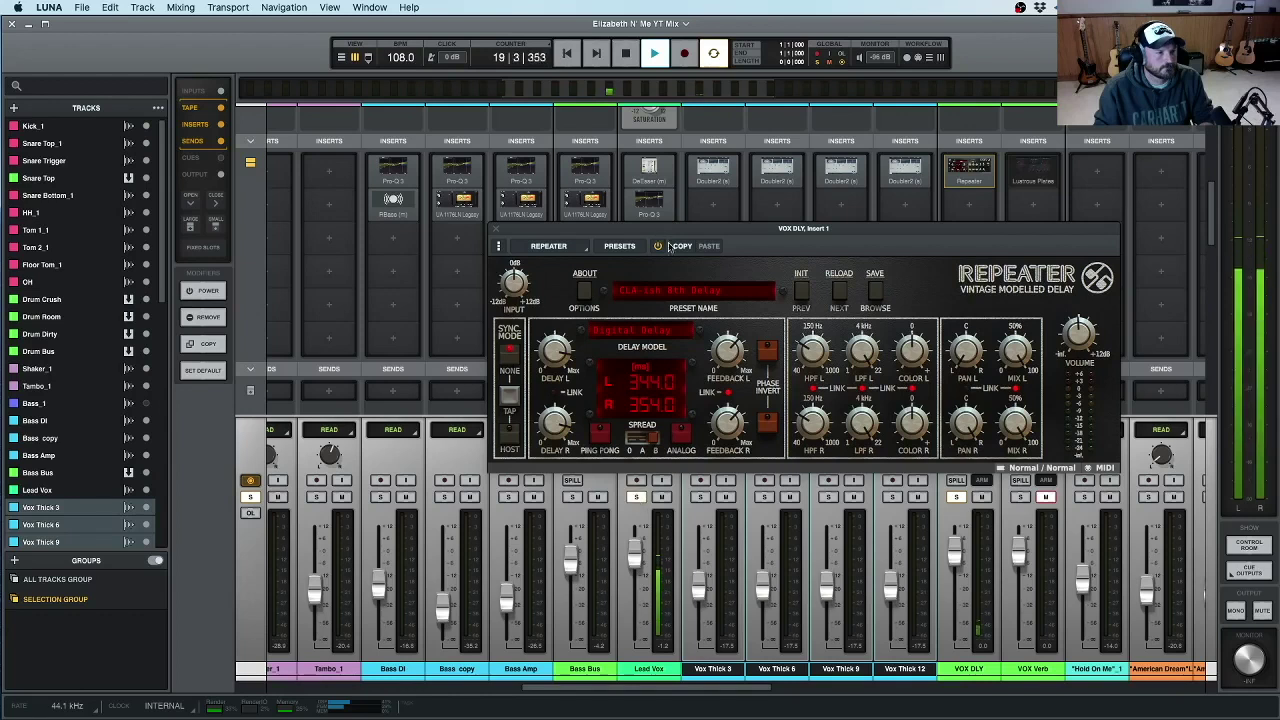
key(space)
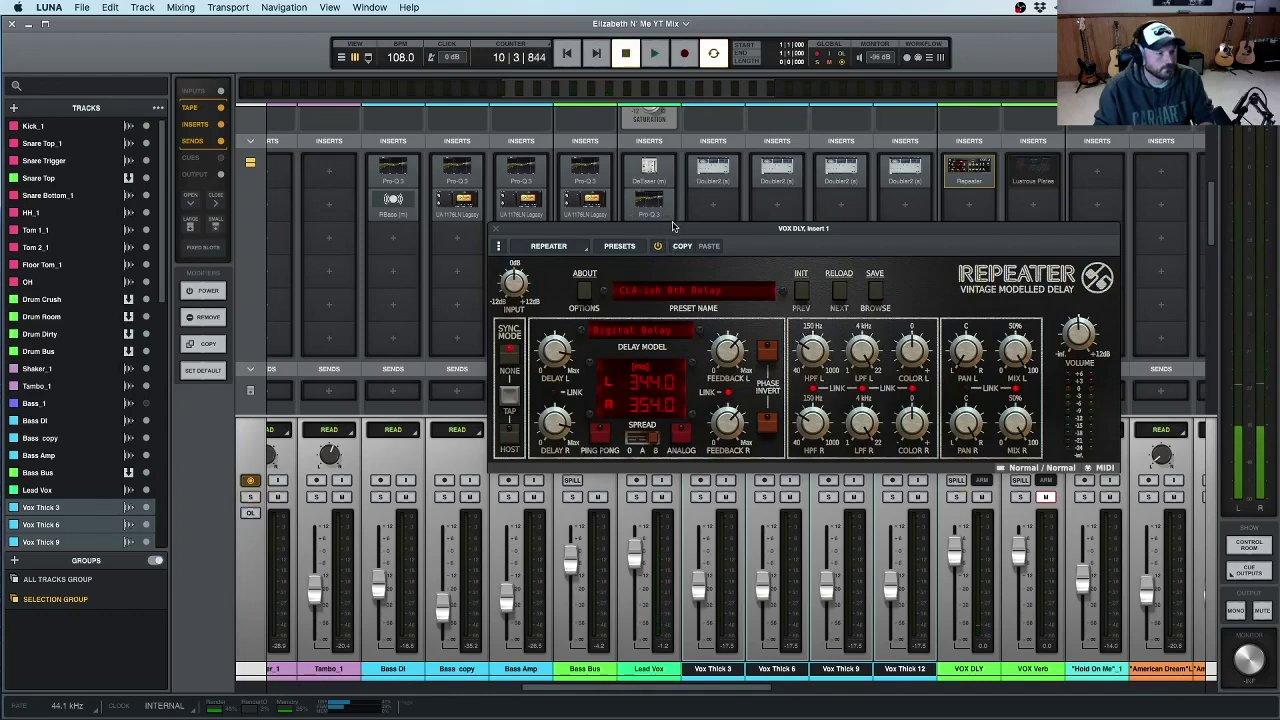
drag(895, 234, 860, 252)
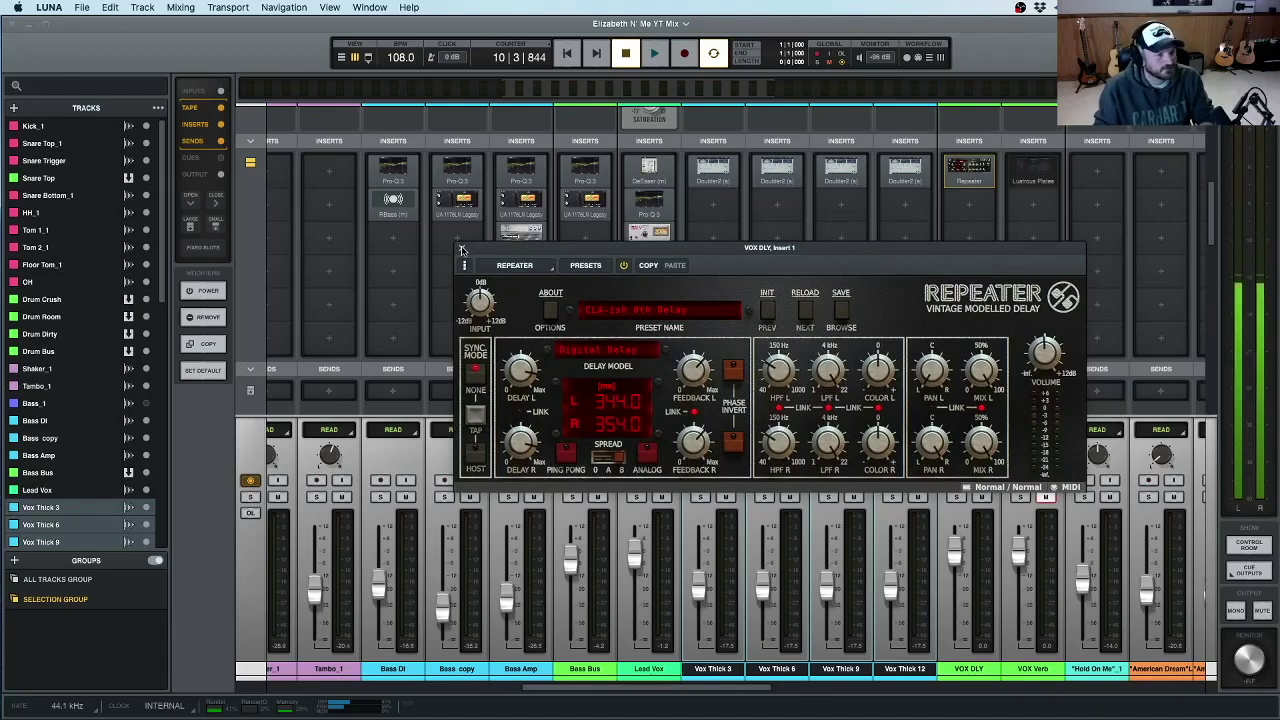
click(461, 249)
- Reopen the Repeater on VOX DLY to review its delay settings, and close its window
scroll(829, 303, down, 1)
click(968, 165)
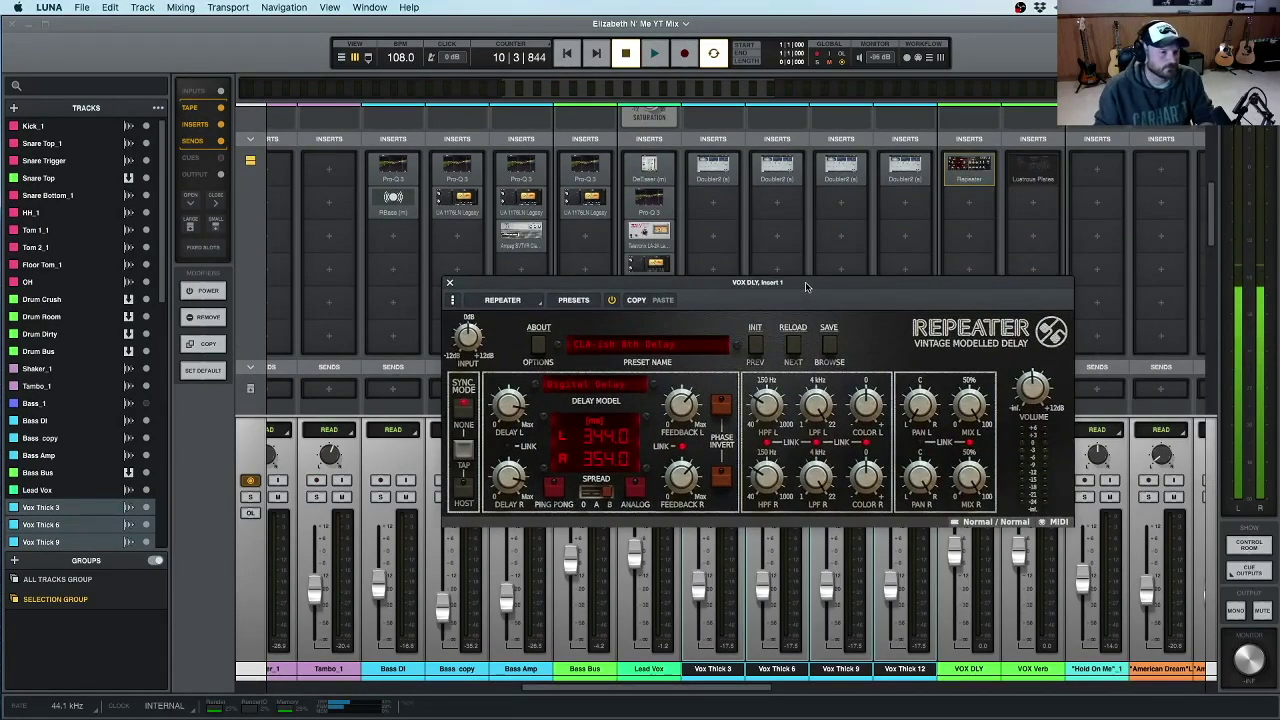
drag(808, 288, 825, 294)
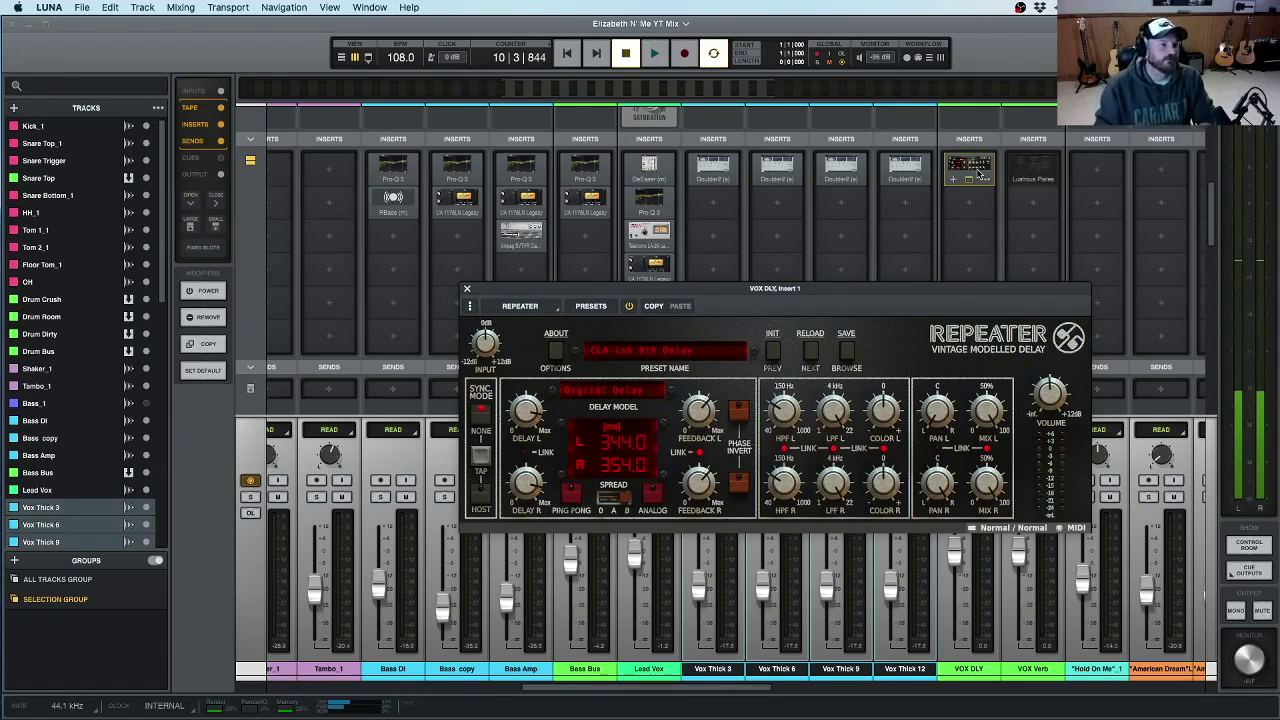
click(466, 290)
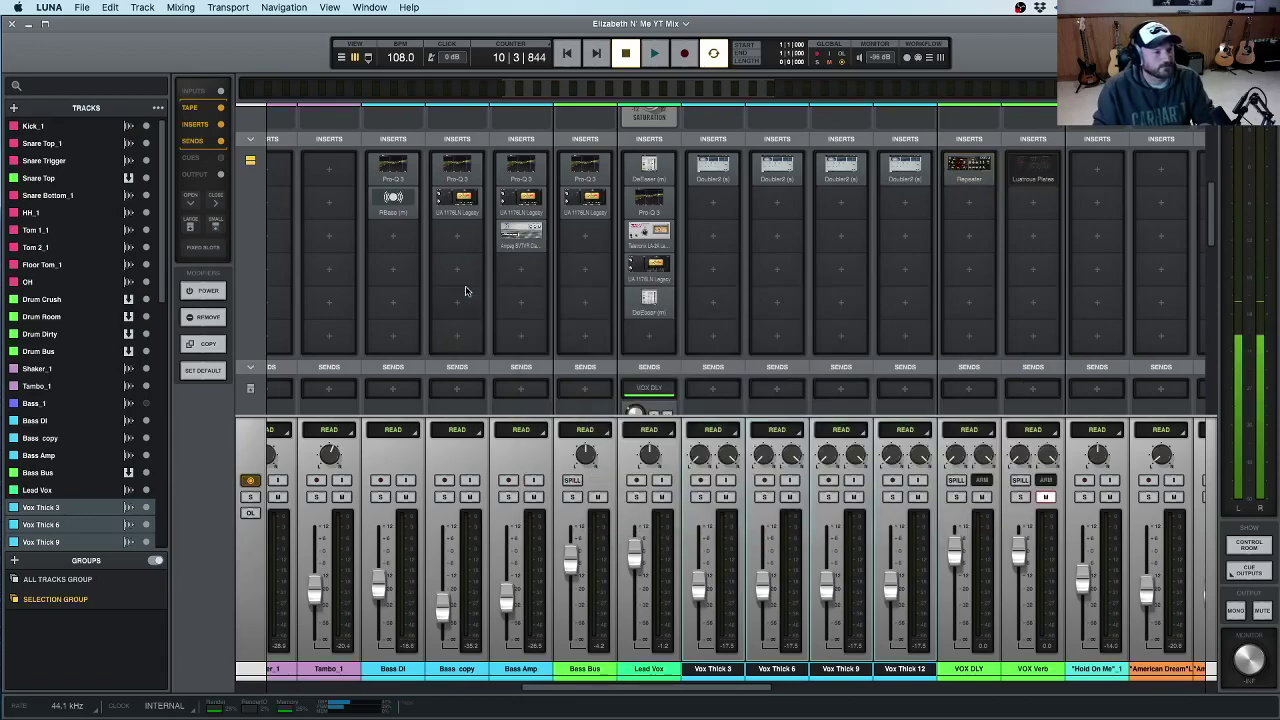
- Check Lead Vox's VOX Verb send, and open and enable the Lustrous Plates reverb on the VOX Verb bus
scroll(685, 305, down, 3)
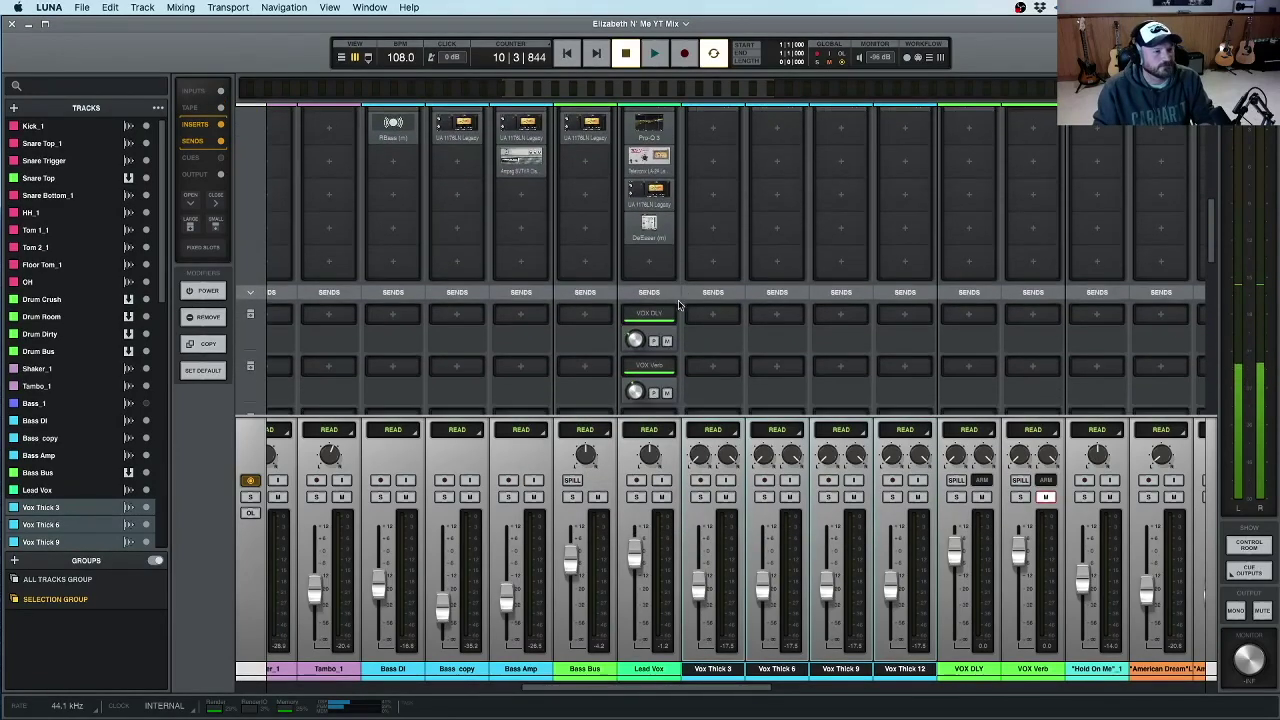
scroll(657, 378, up, 2)
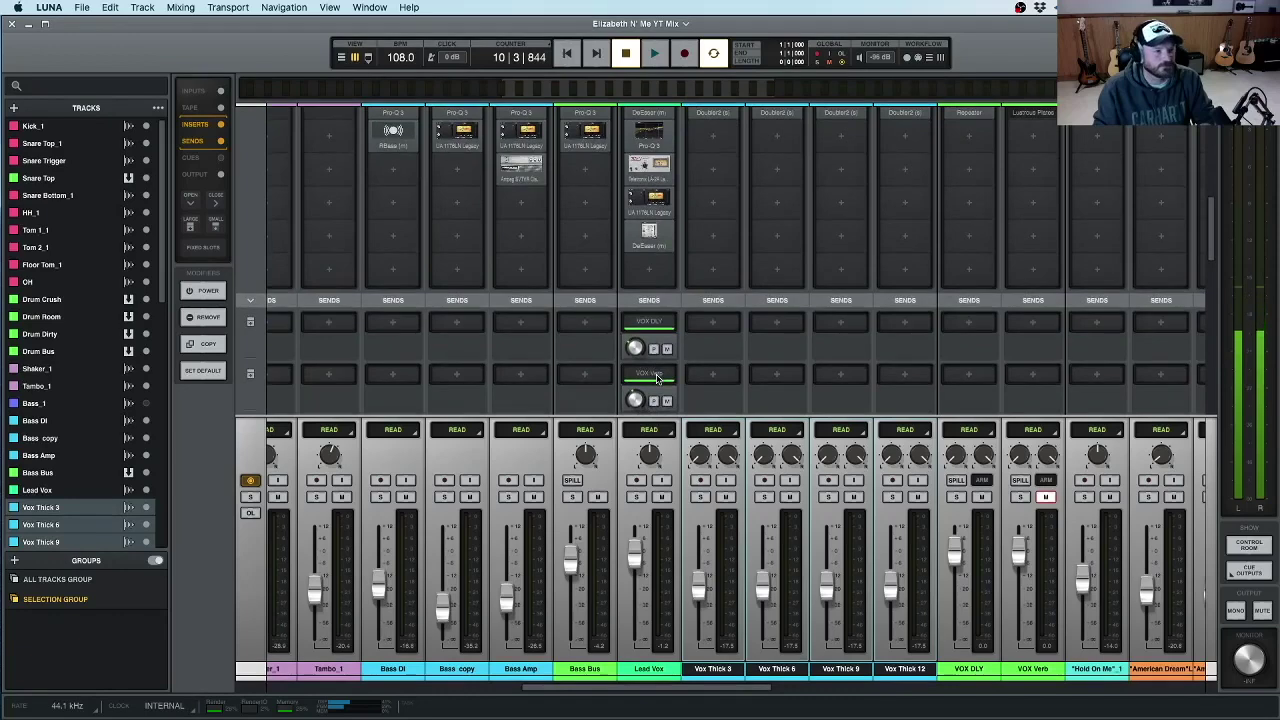
scroll(891, 400, up, 3)
click(1033, 130)
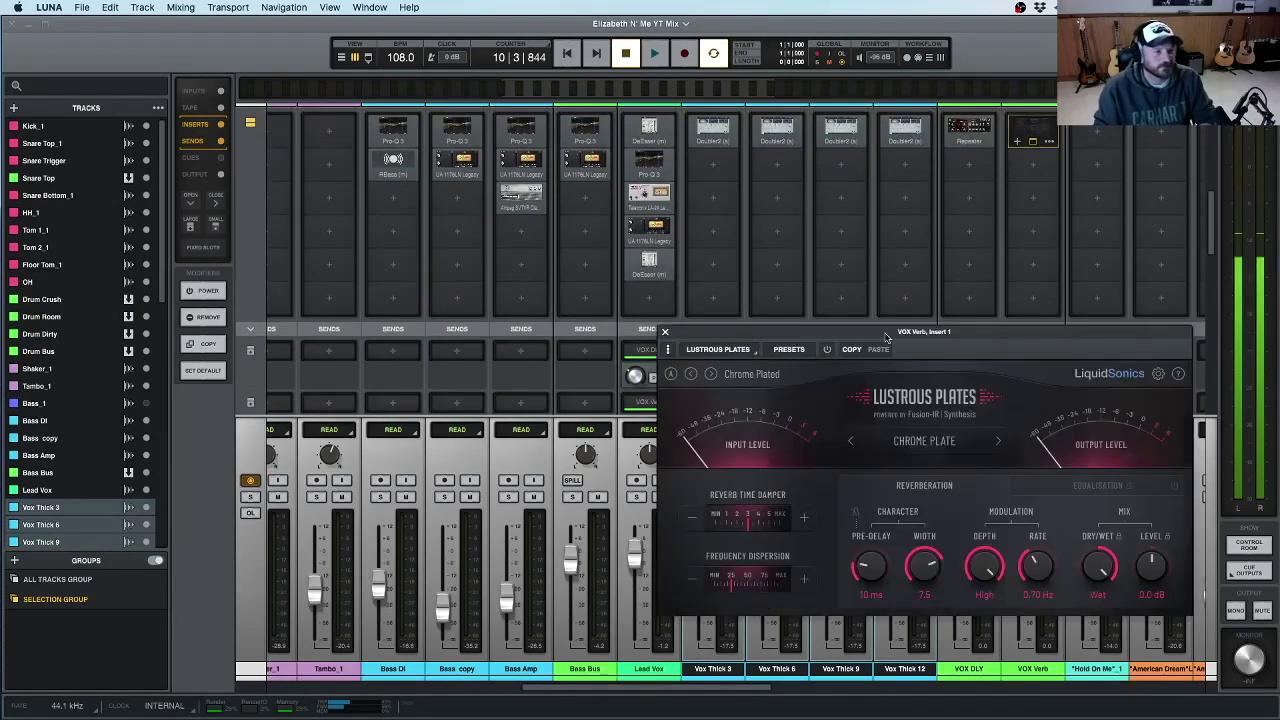
drag(975, 328, 797, 251)
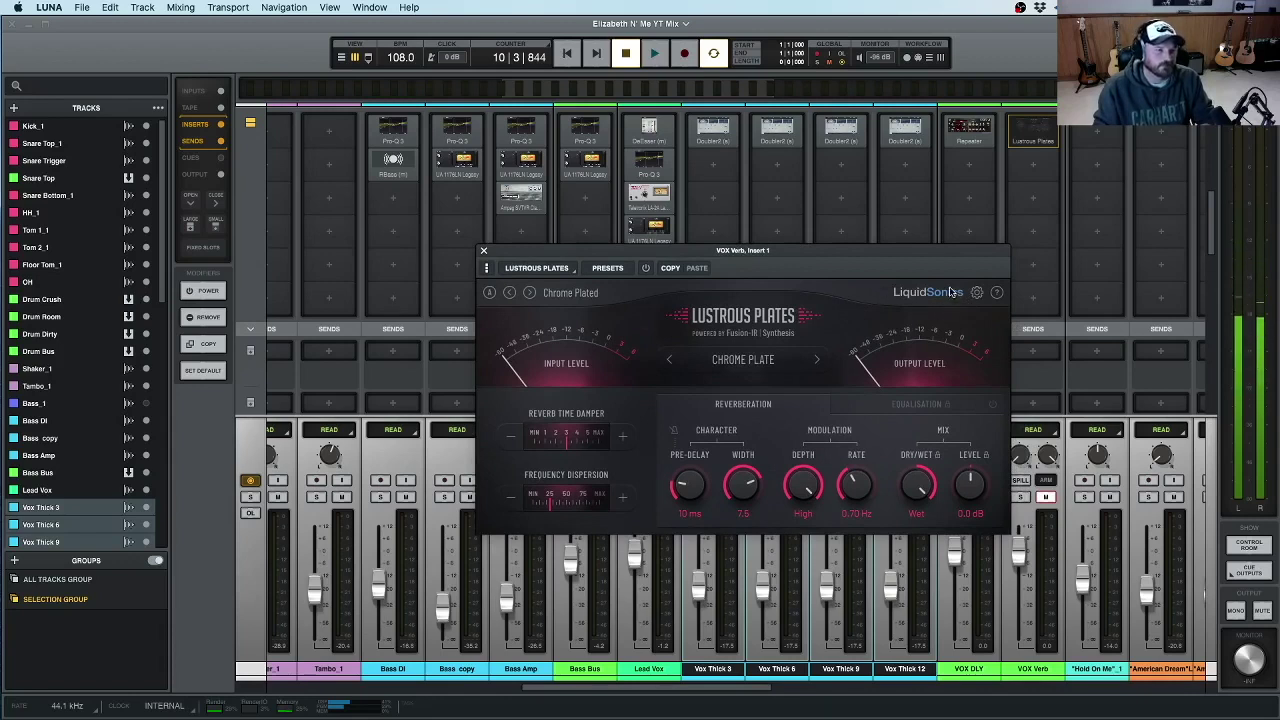
click(646, 268)
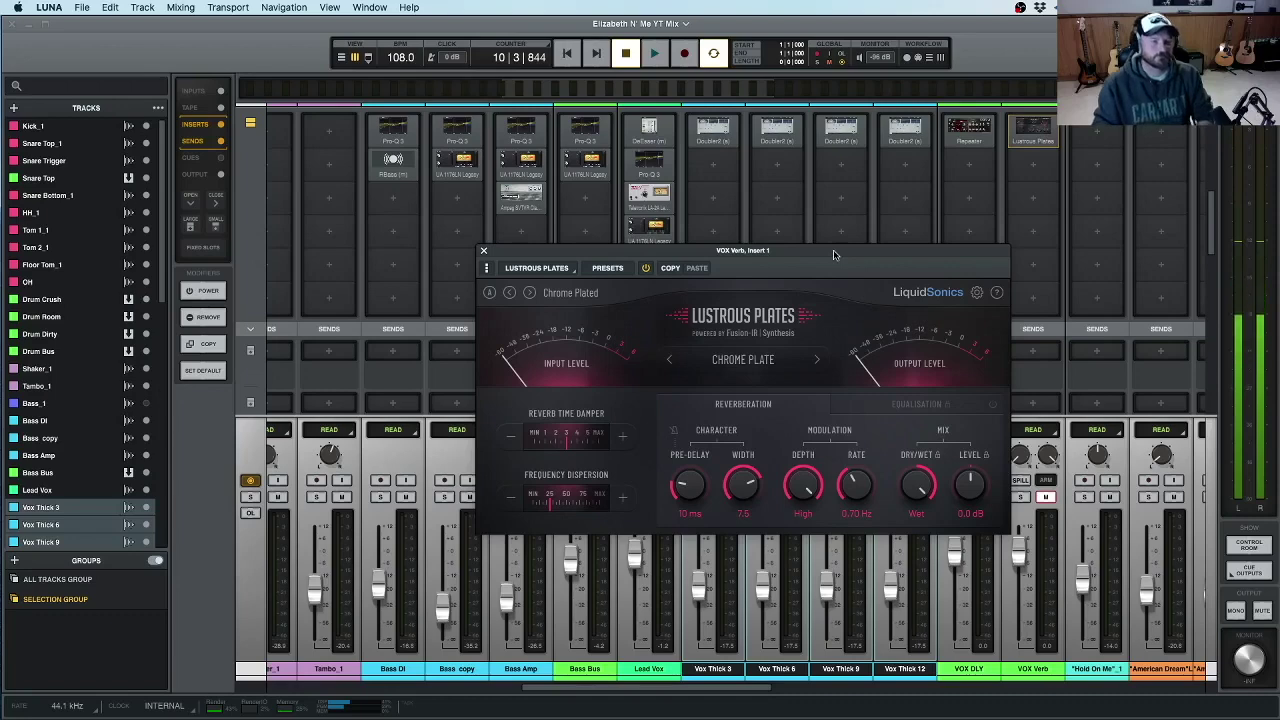
- Unmute the VOX Verb bus, audition Lead Vox soloed together with its plate reverb, and stop playback
drag(834, 255, 842, 272)
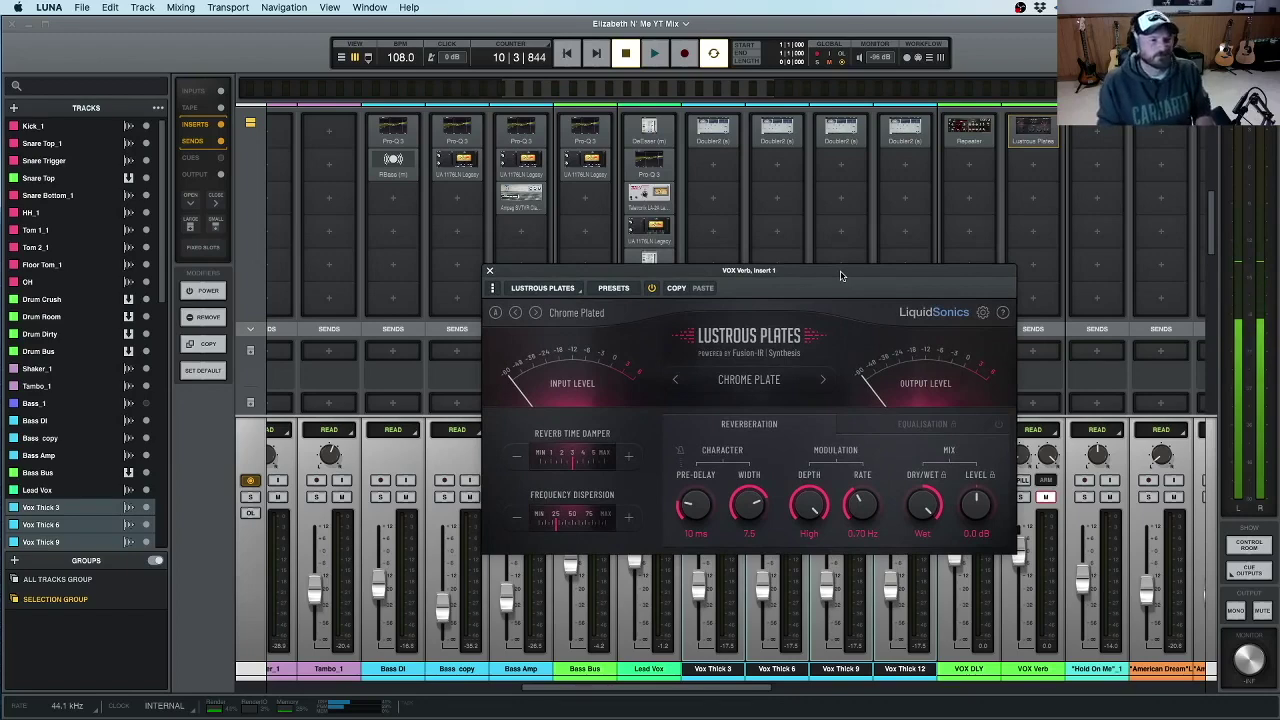
drag(840, 274, 817, 193)
click(1045, 497)
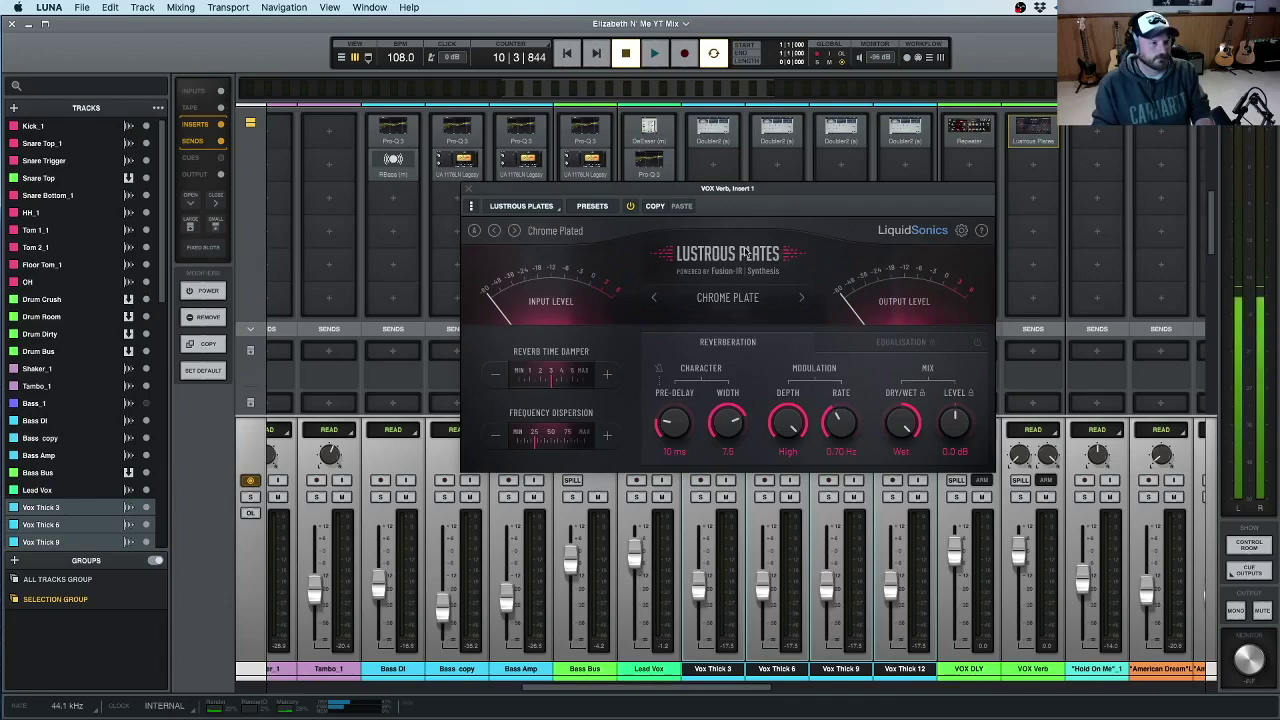
click(1019, 497)
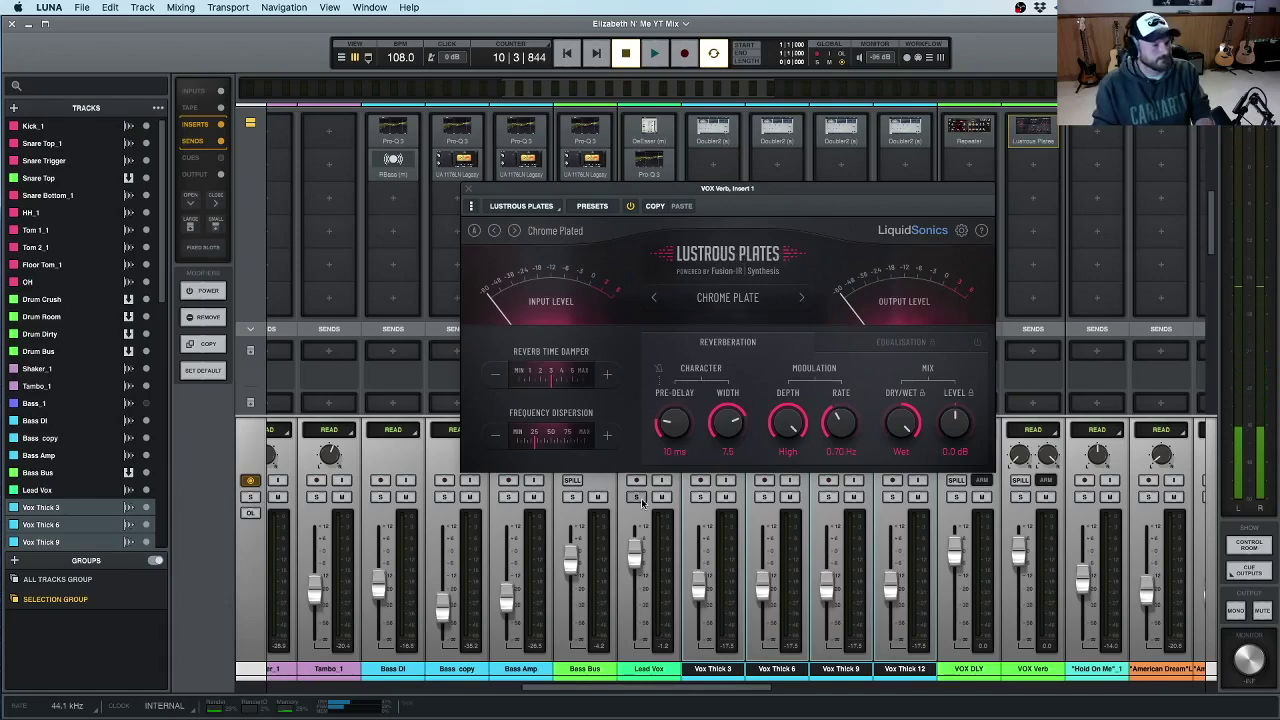
key(space)
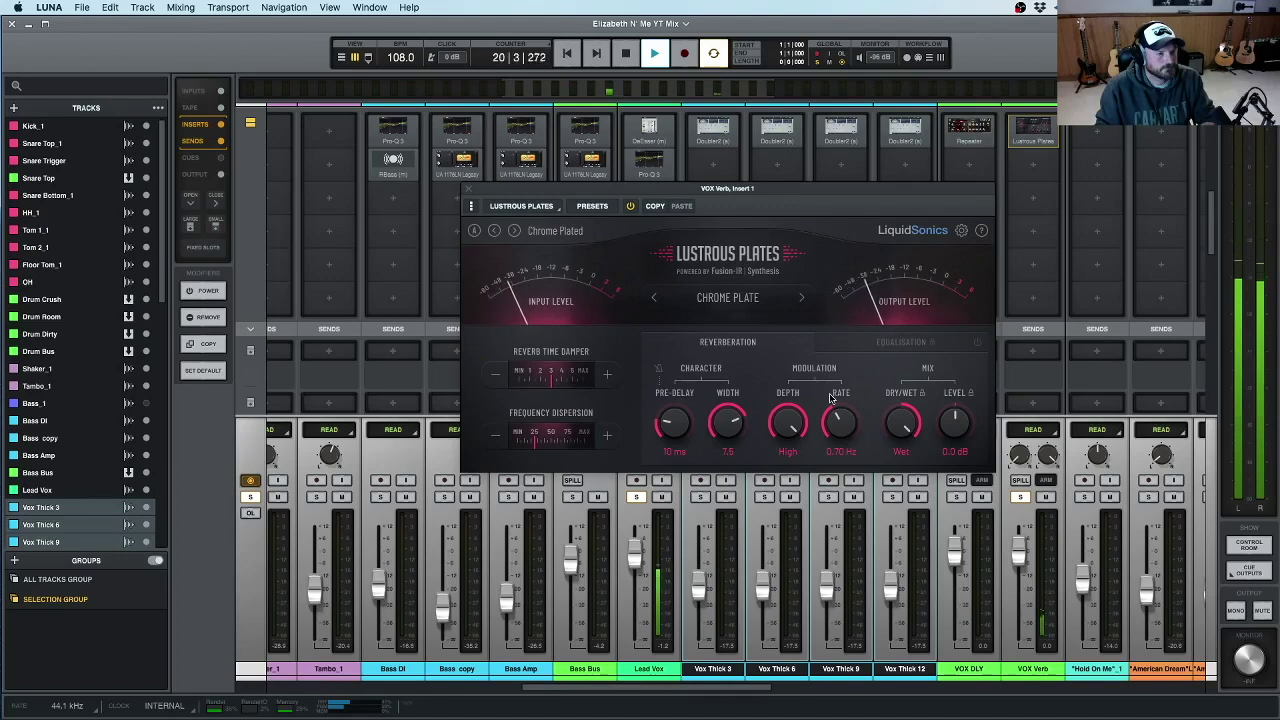
key(space)
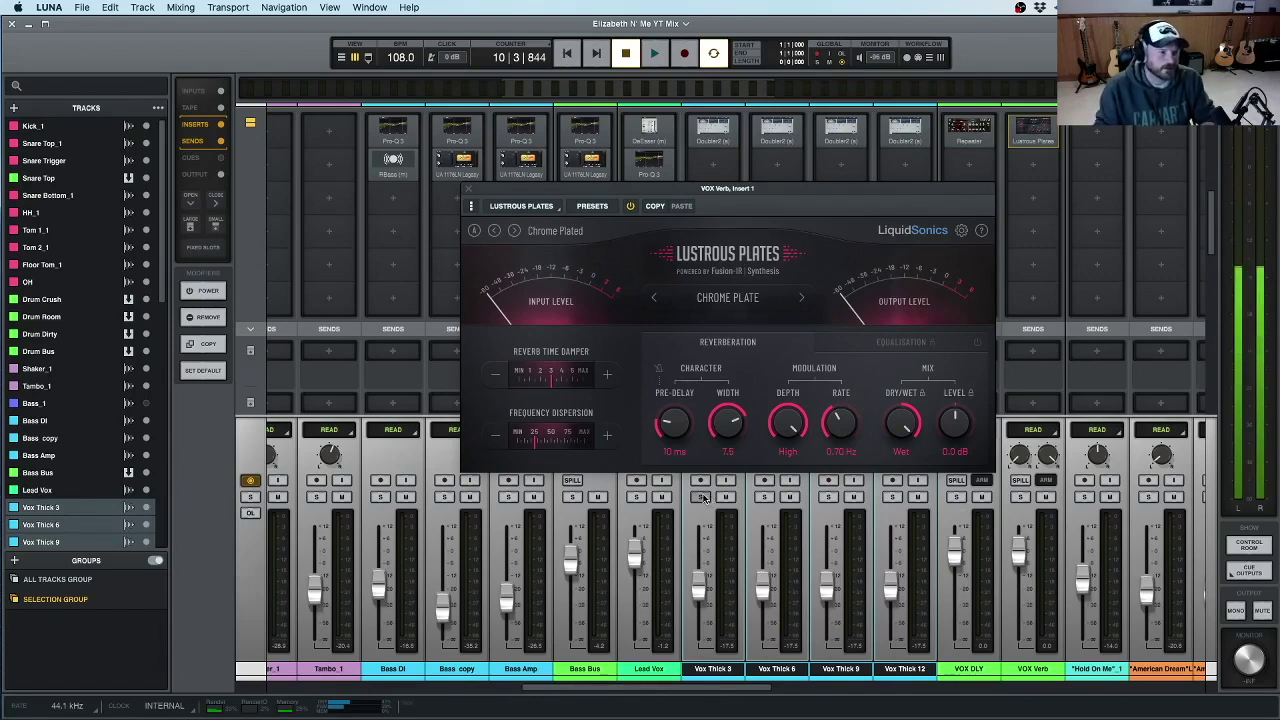
- Audition Lead Vox soloed with the Vox Thick tracks, VOX DLY and VOX Verb, closing the Lustrous Plates window, and end playback unsoloed
click(636, 497)
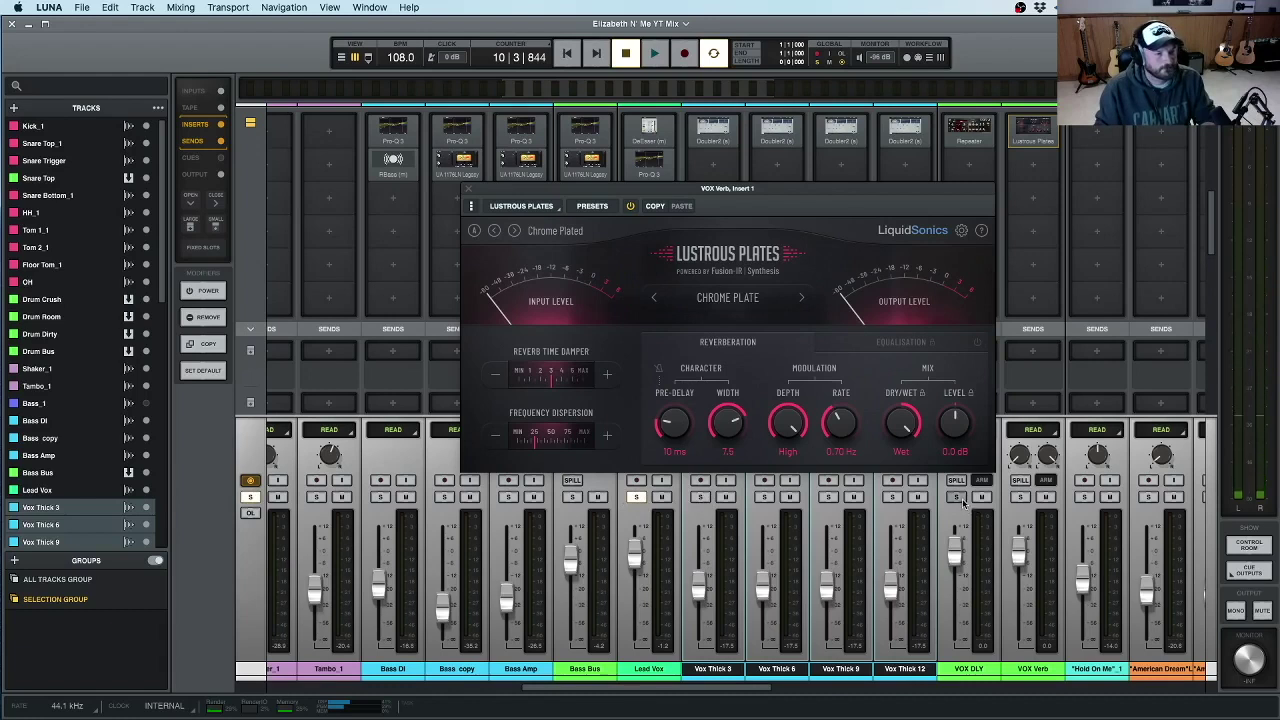
key(space)
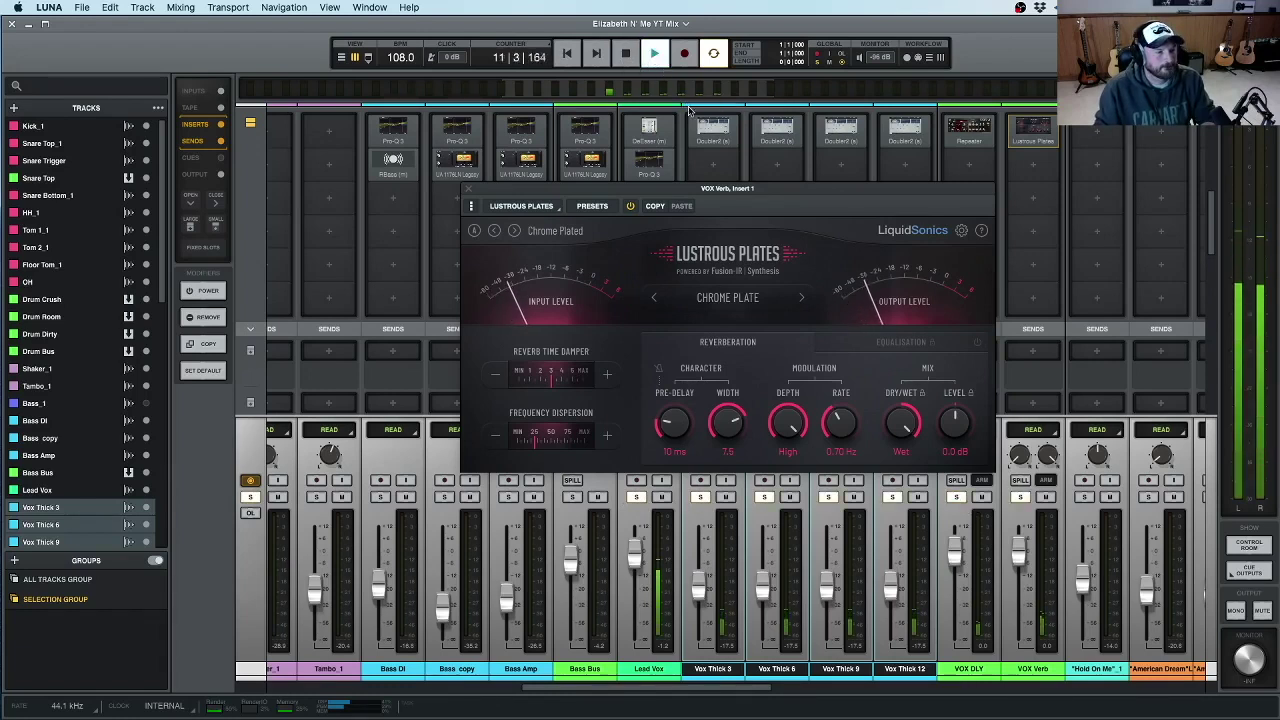
click(468, 189)
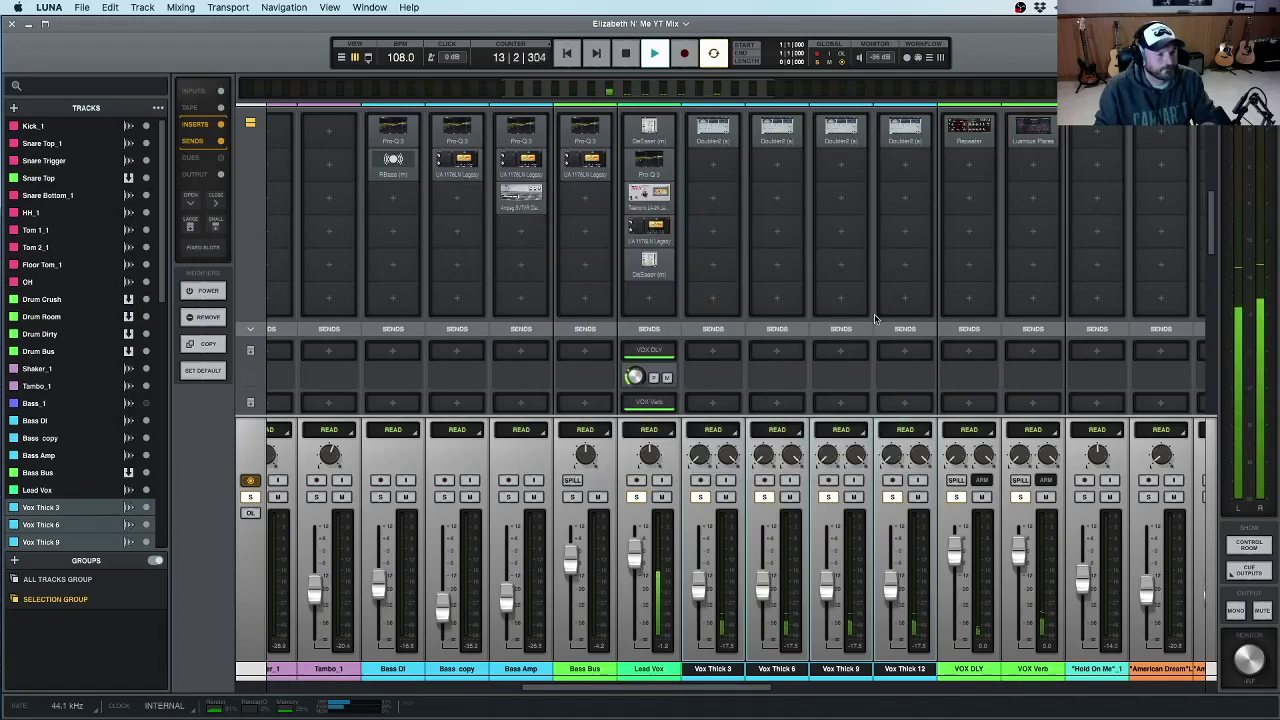
scroll(874, 314, down, 2)
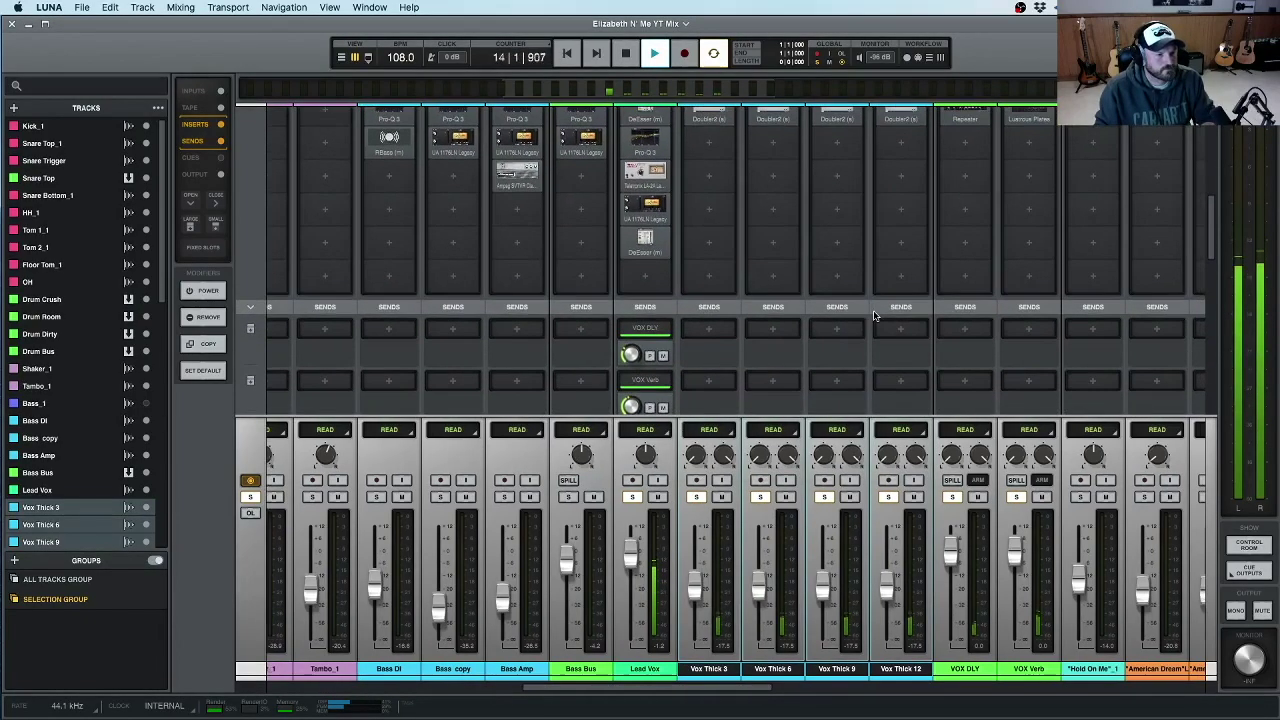
scroll(874, 316, up, 1)
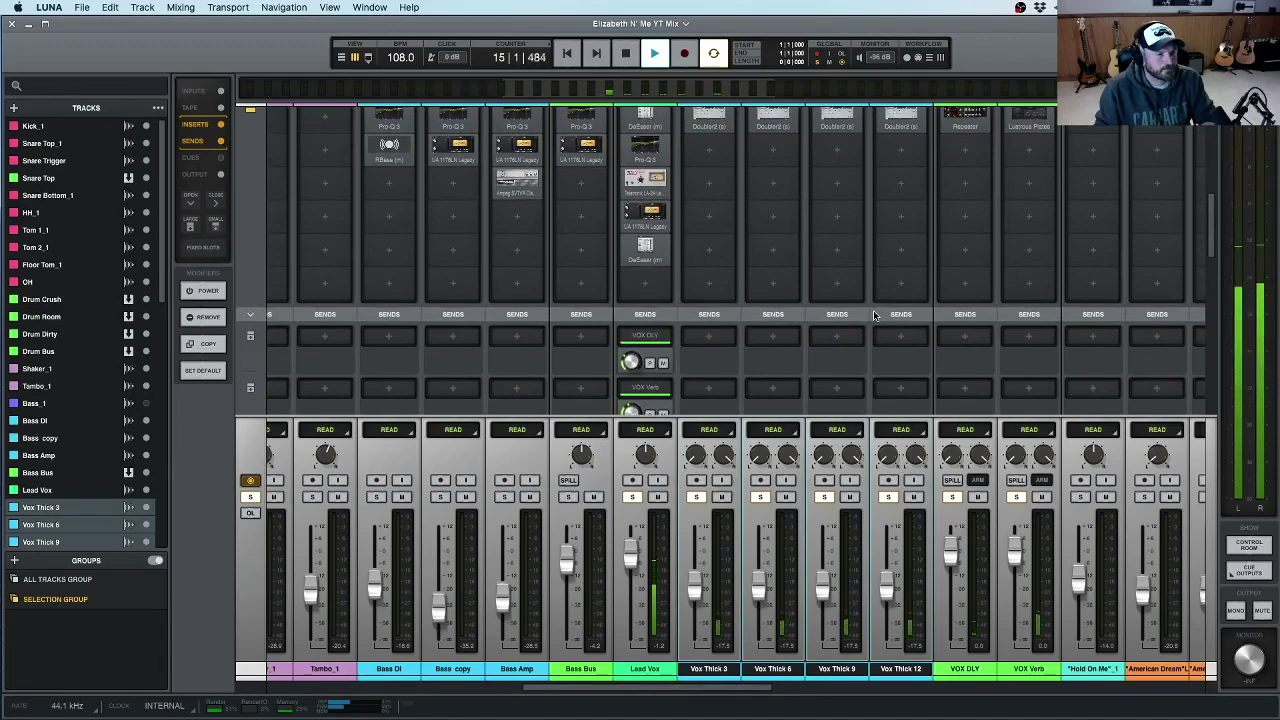
scroll(872, 316, down, 4)
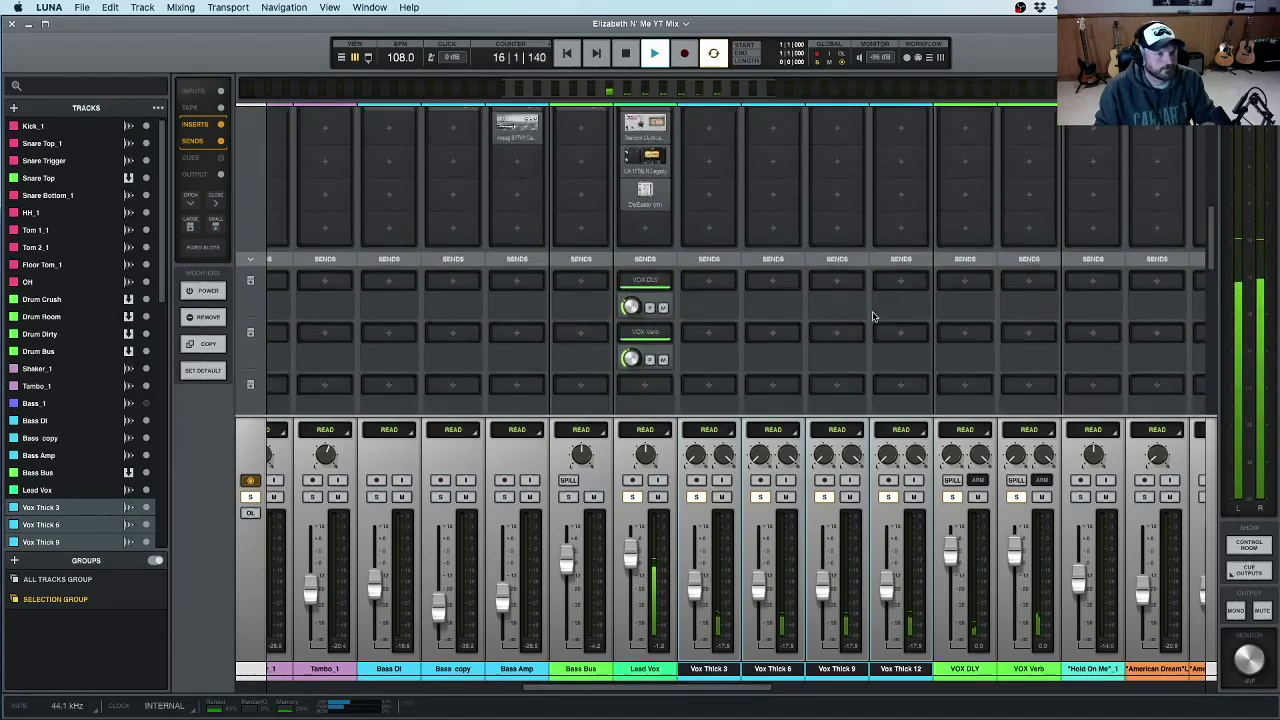
scroll(872, 316, up, 10)
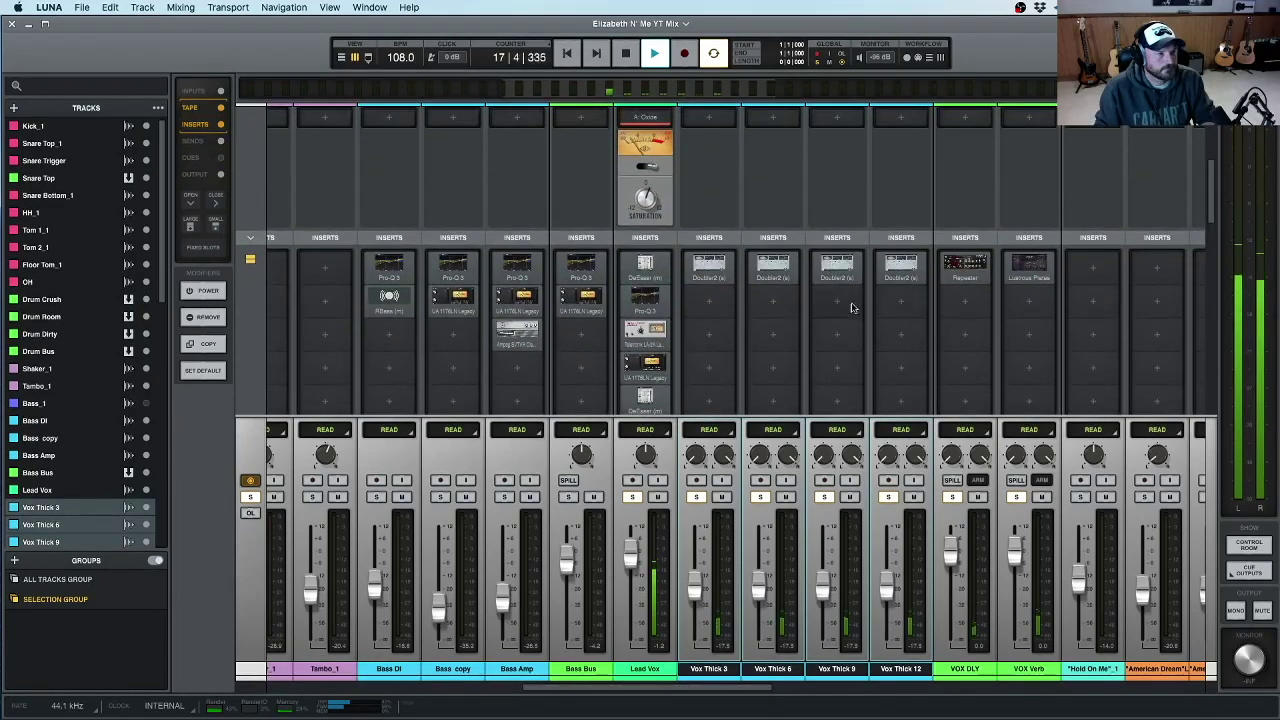
scroll(788, 292, down, 1)
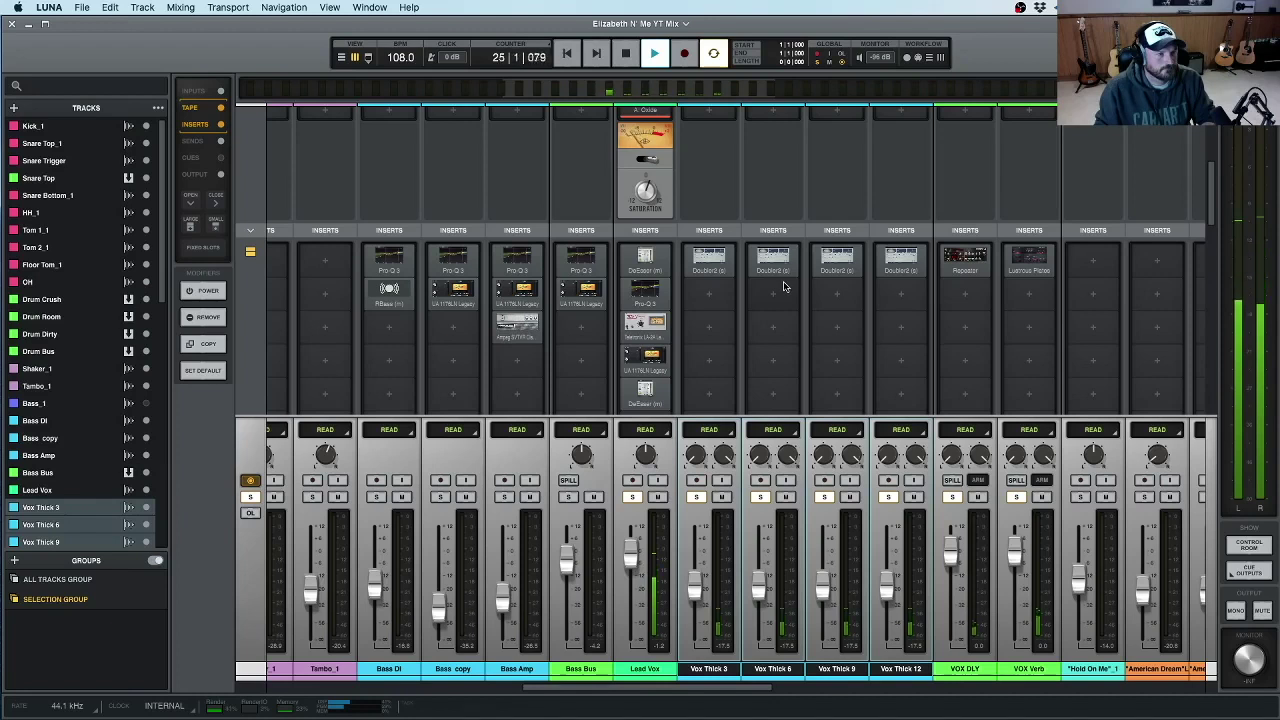
key(space)
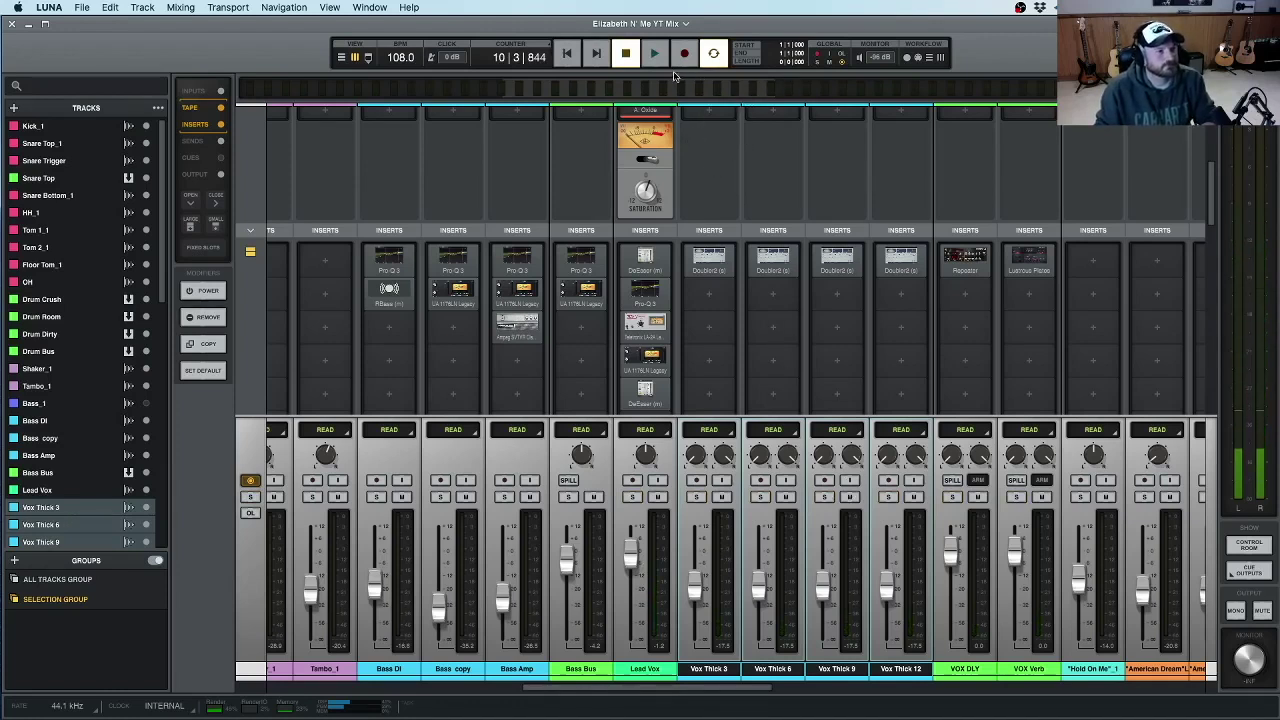
- Play the full mix without solos while reviewing Lead Vox's tape, inserts and sends, and stop playback
click(655, 57)
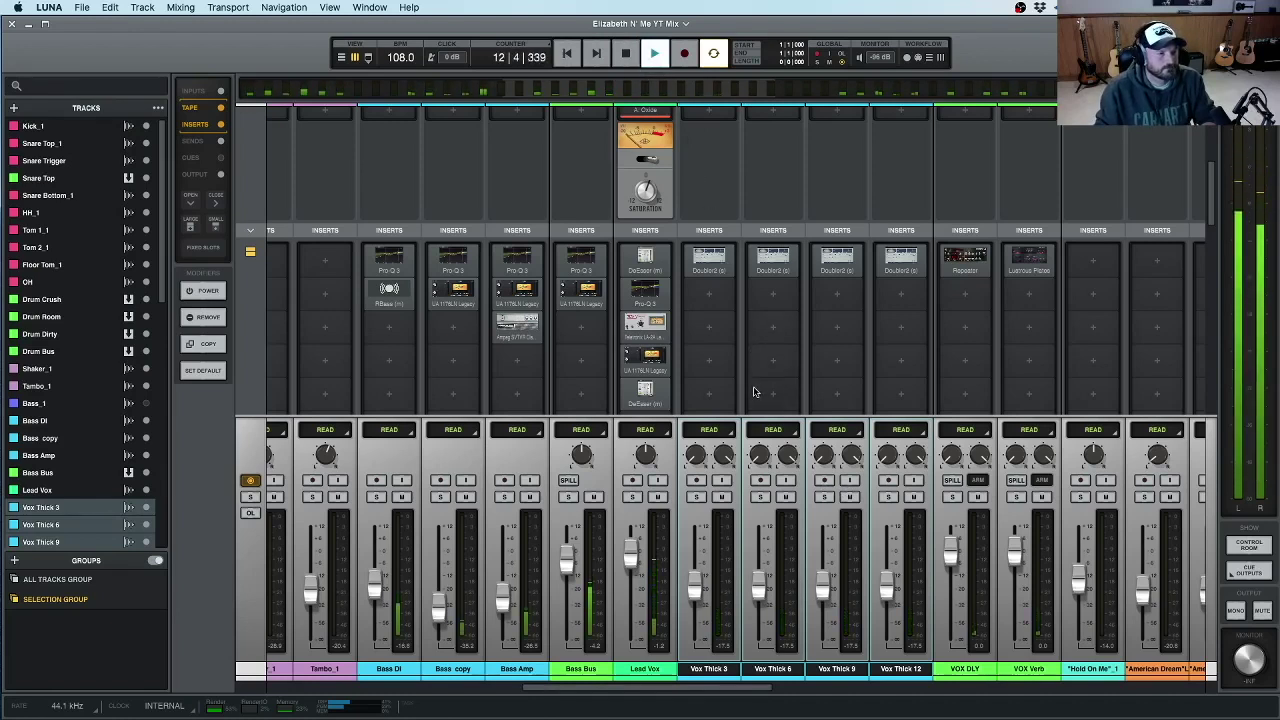
scroll(757, 390, down, 2)
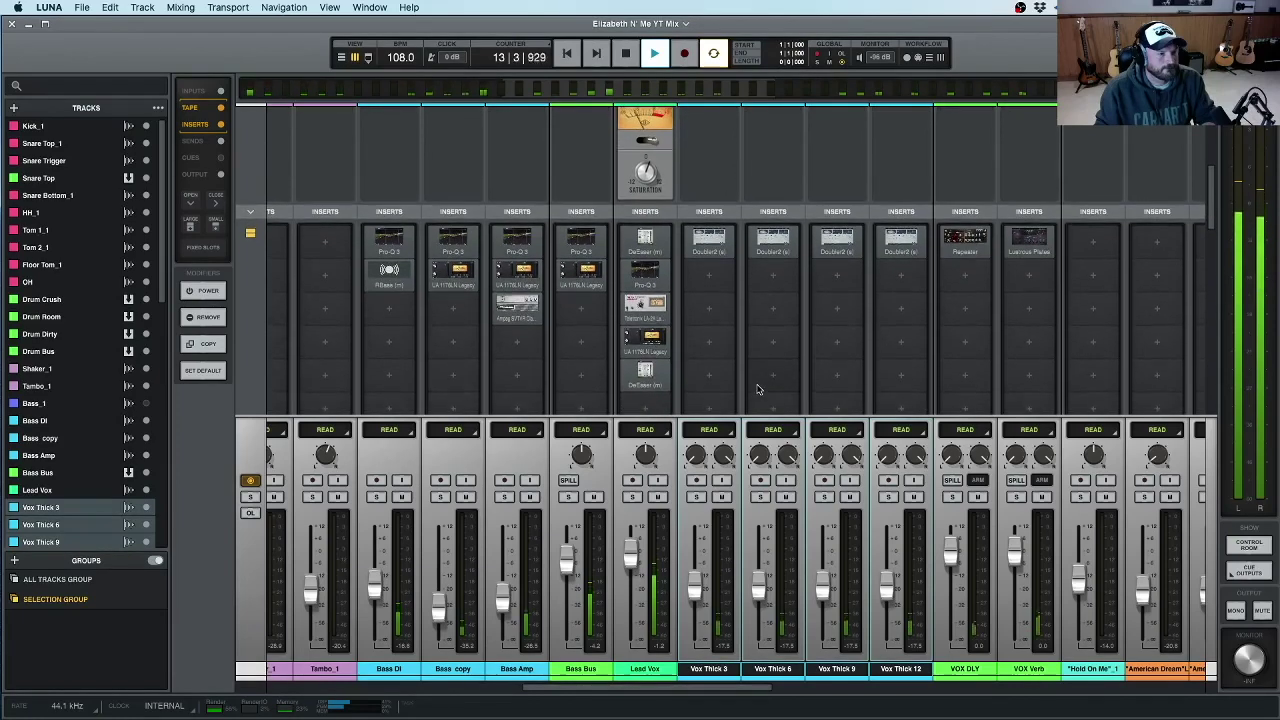
scroll(757, 390, up, 1)
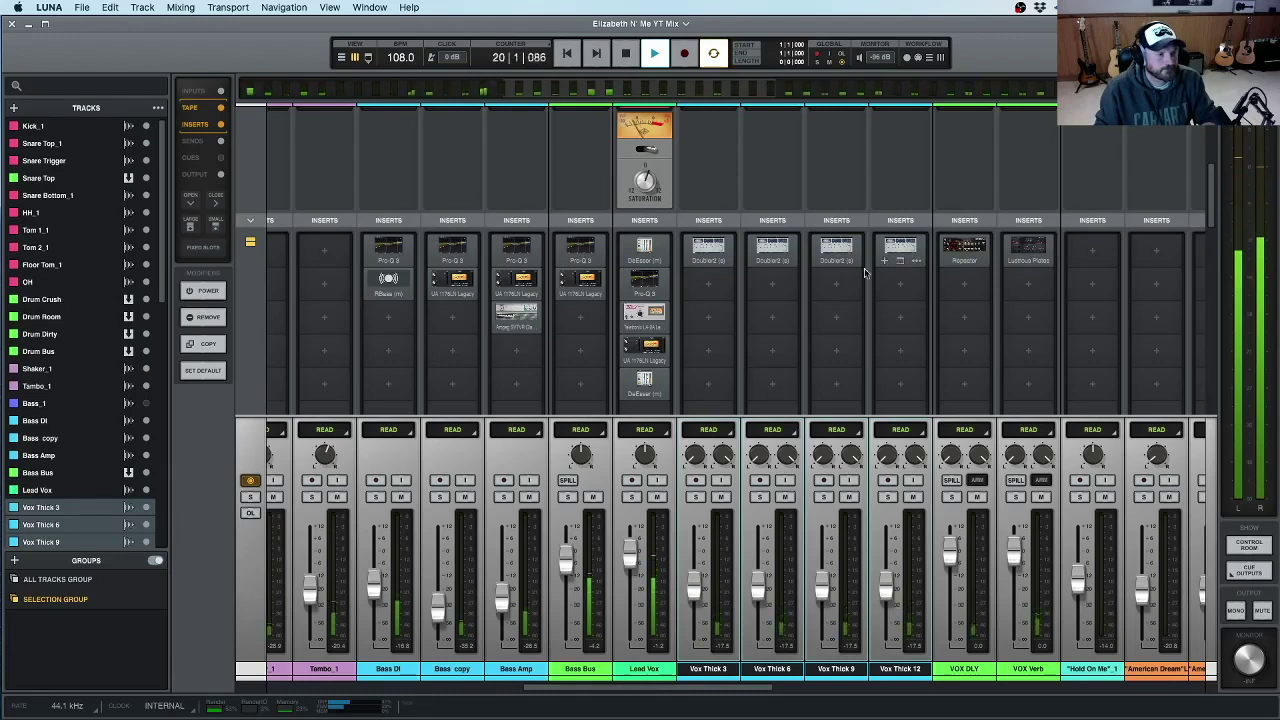
scroll(705, 348, down, 5)
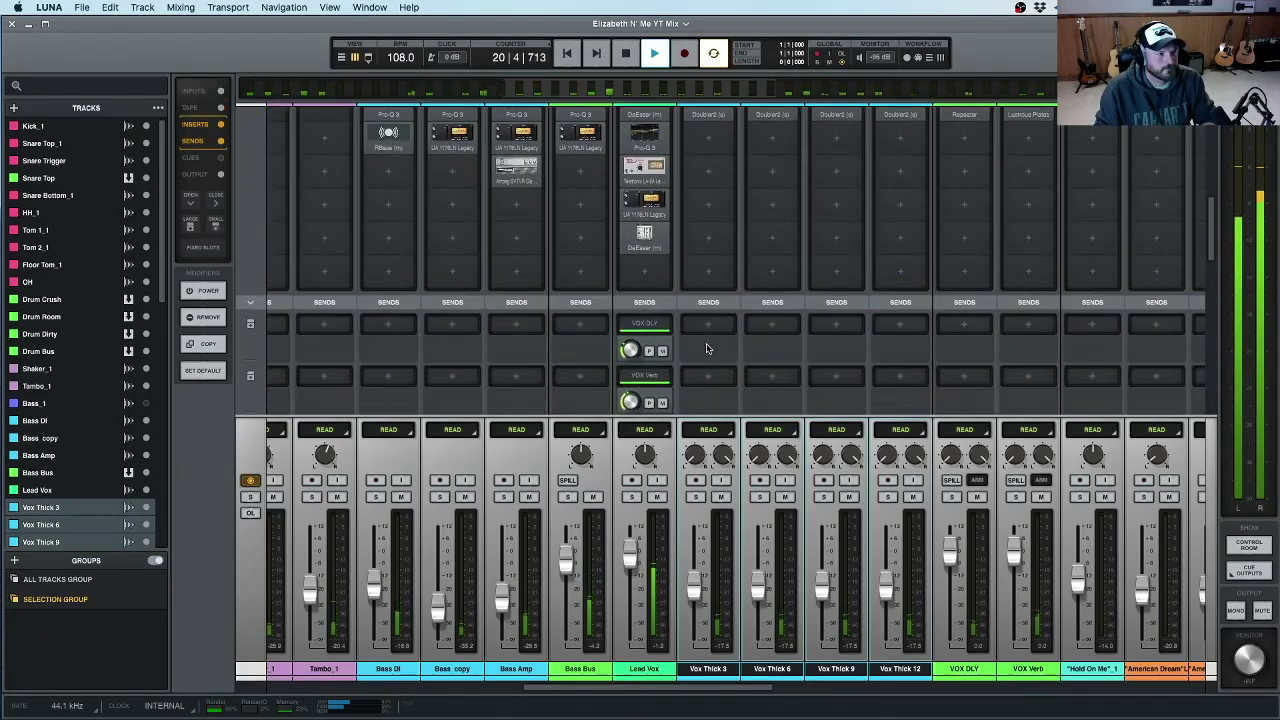
scroll(706, 348, up, 3)
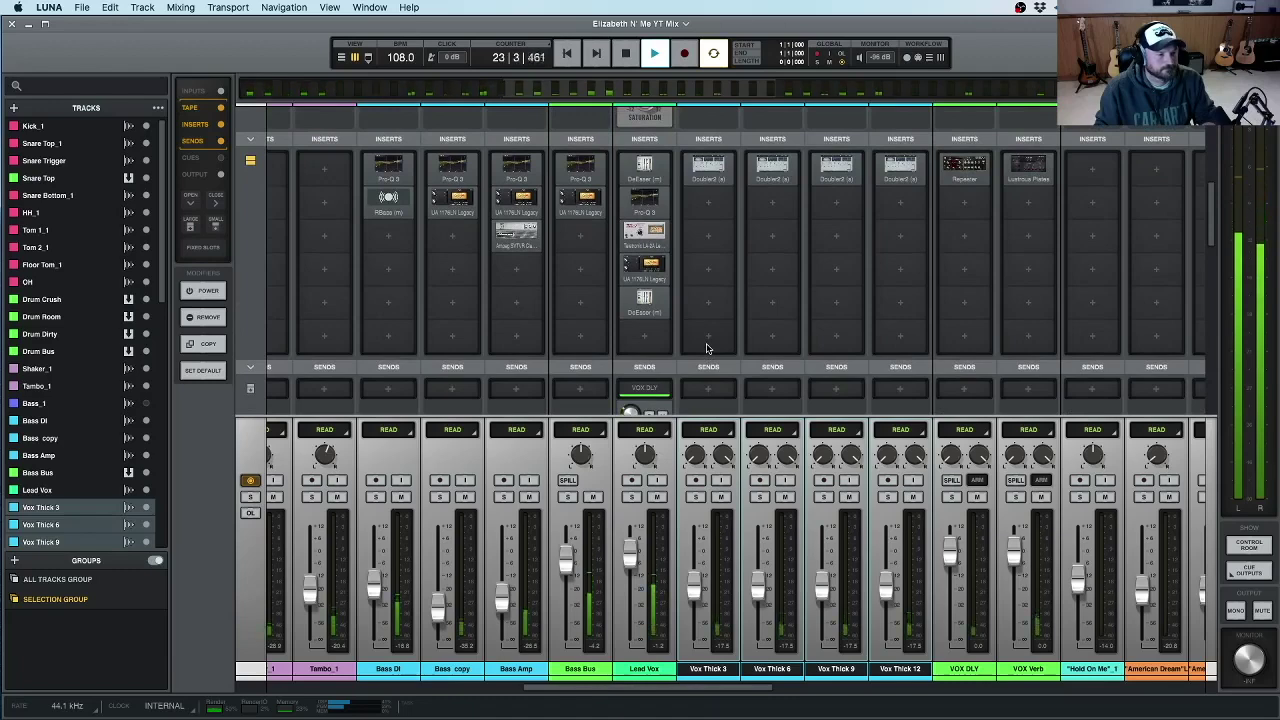
scroll(706, 348, down, 1)
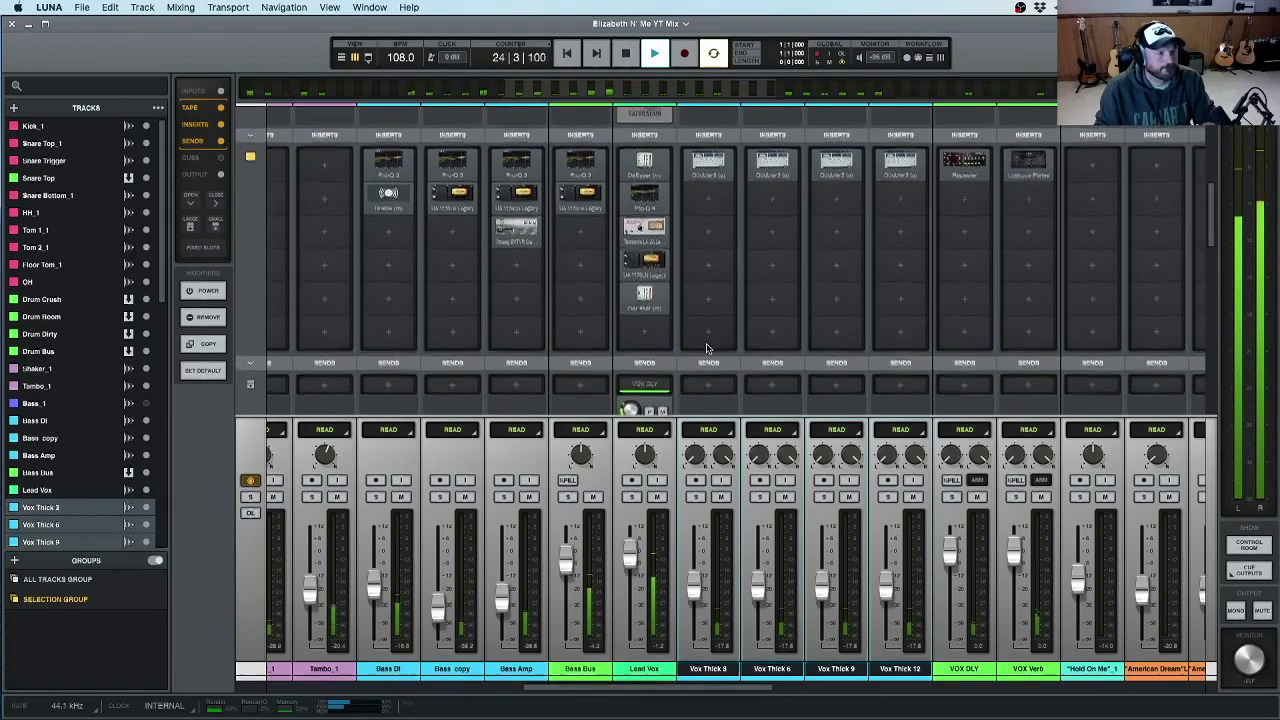
click(627, 56)
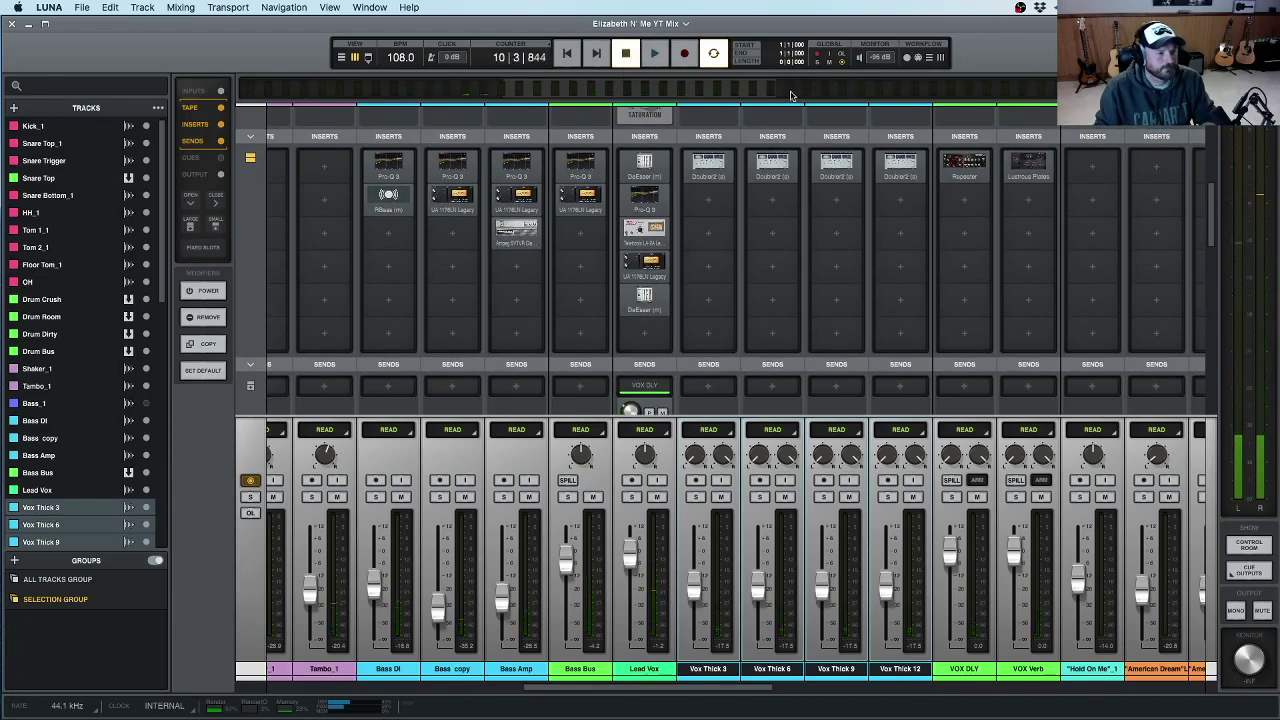
- Review Lead Vox's complete processing chain from tape saturation through the inserts to the VOX DLY and VOX Verb sends
scroll(812, 177, down, 3)
scroll(812, 177, up, 5)
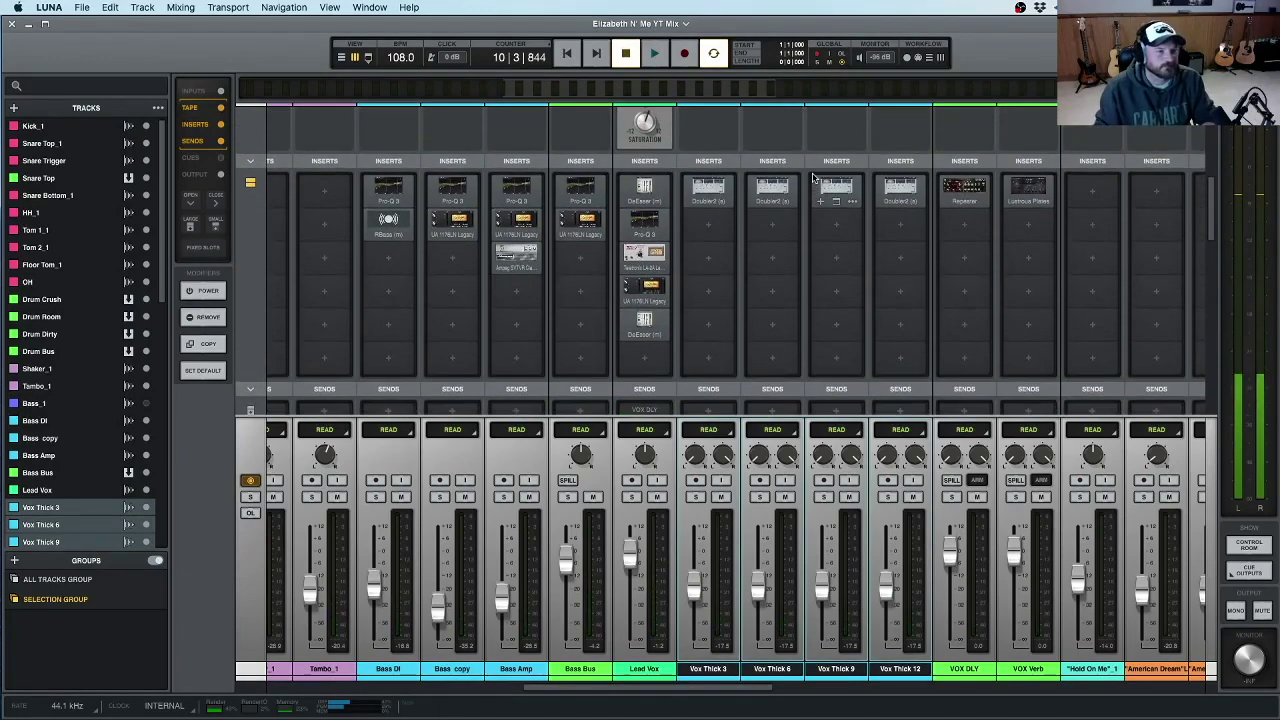
scroll(805, 185, up, 1)
scroll(800, 190, down, 3)
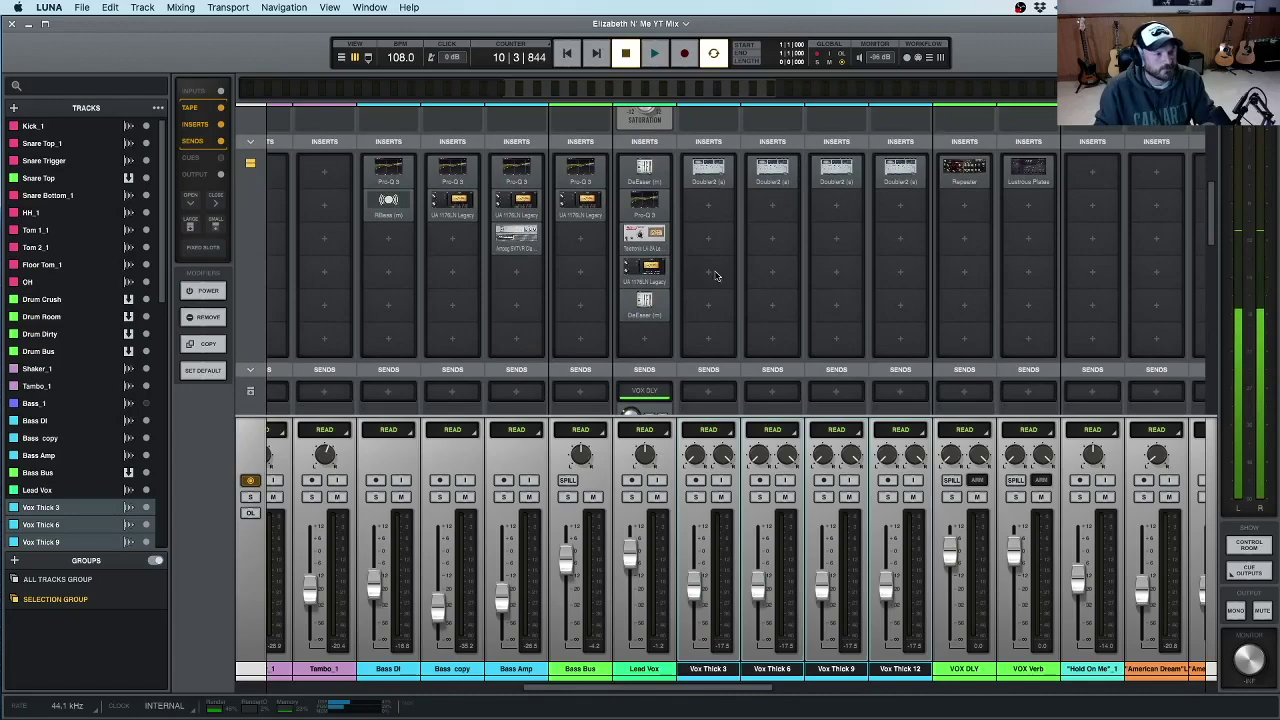
scroll(714, 277, up, 4)
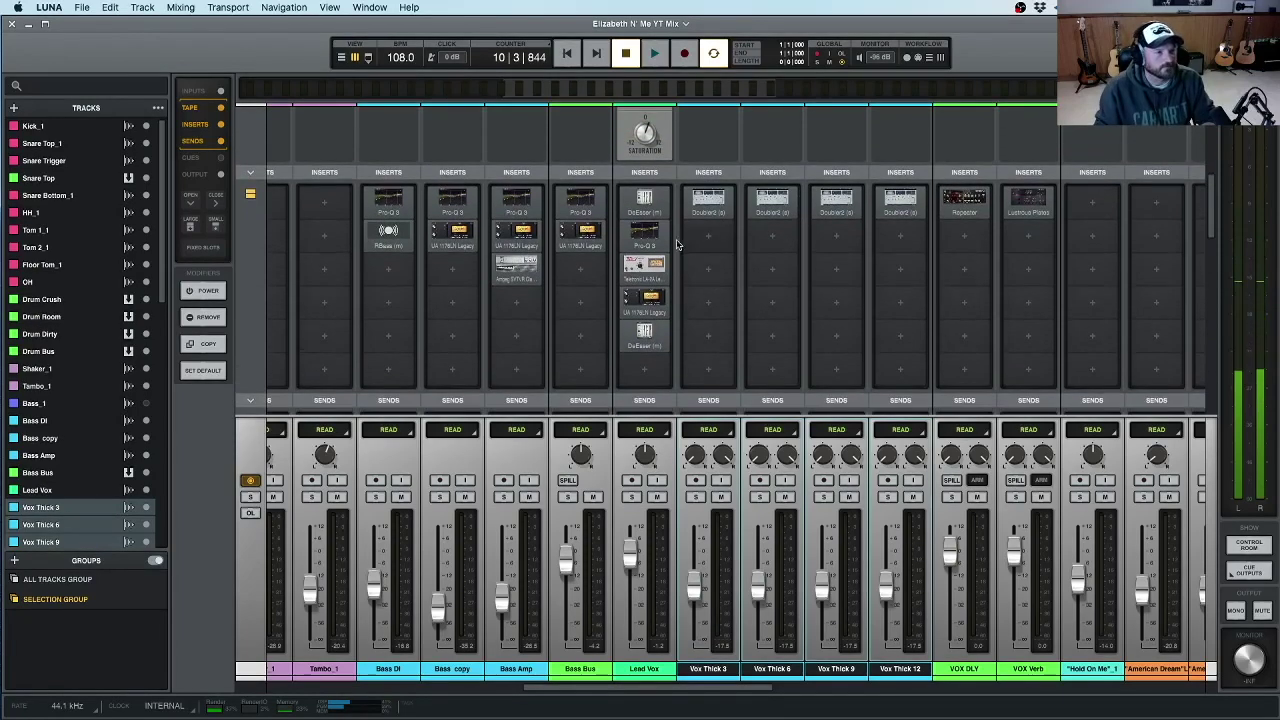
scroll(670, 314, down, 8)
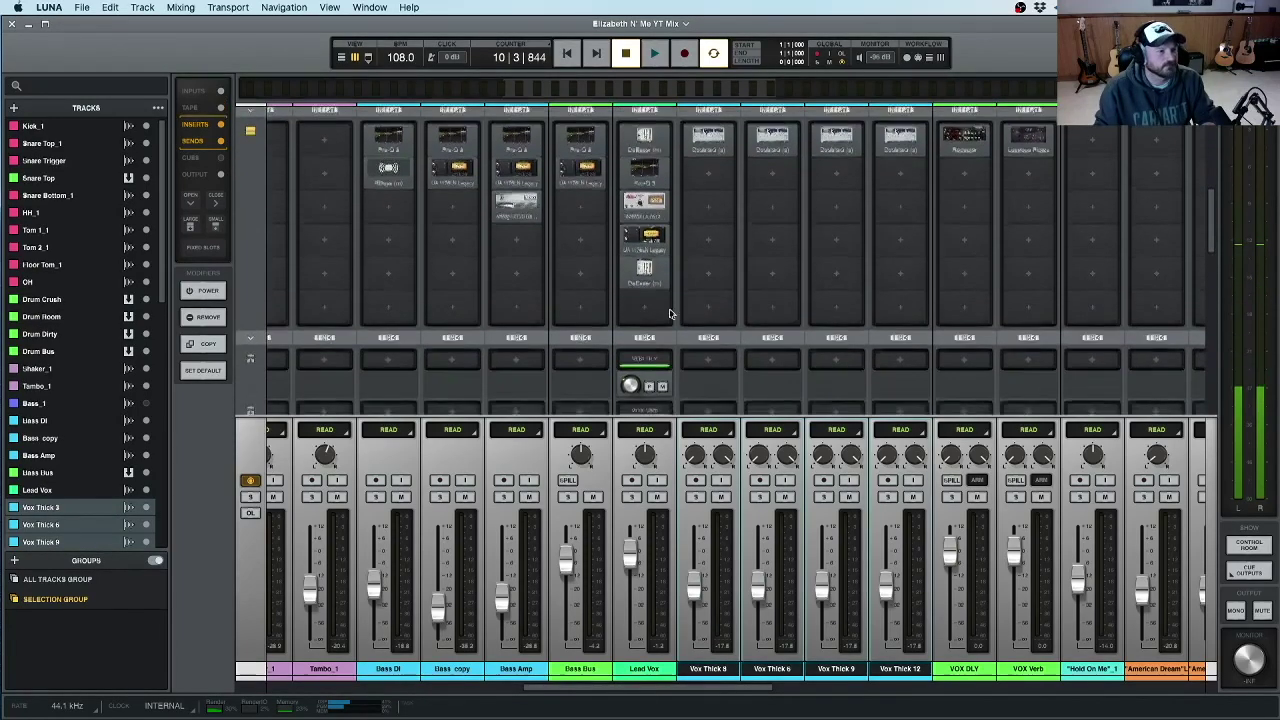
scroll(668, 330, down, 5)
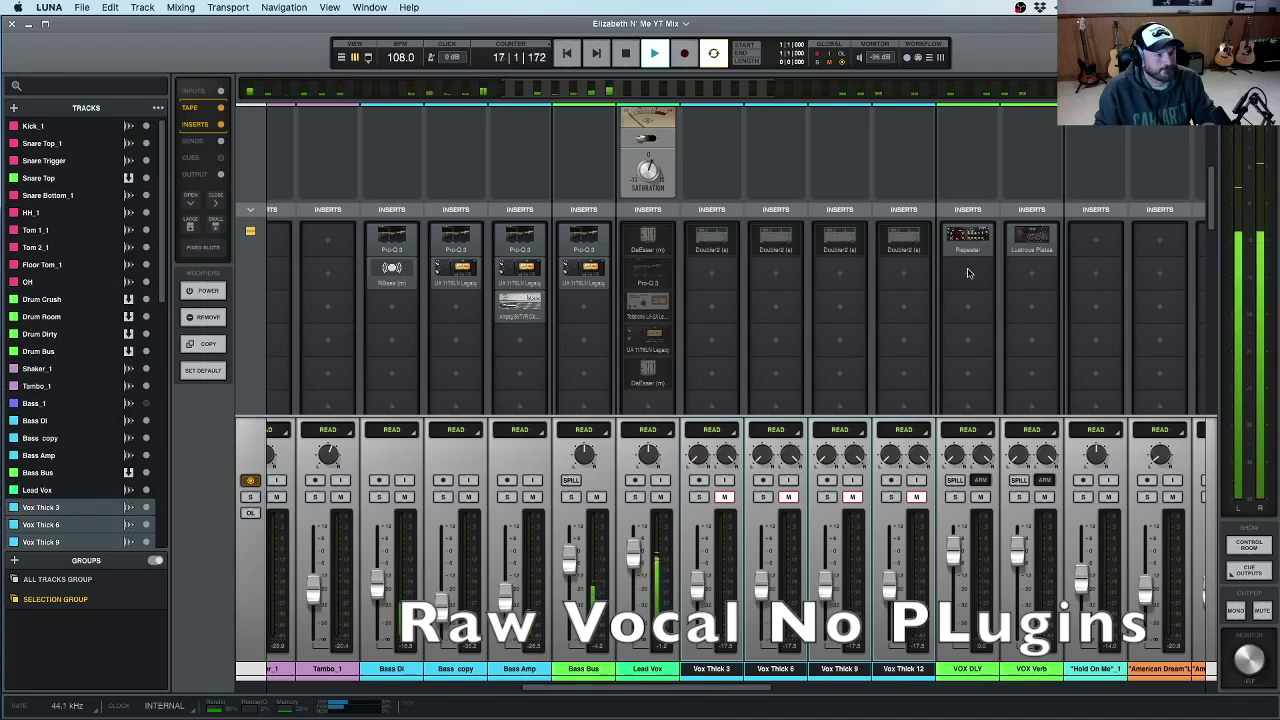
- Audition the raw vocal in the full mix with Lead Vox's plug-ins bypassed and the Vox Thick tracks muted, and stop playback
scroll(967, 272, up, 1)
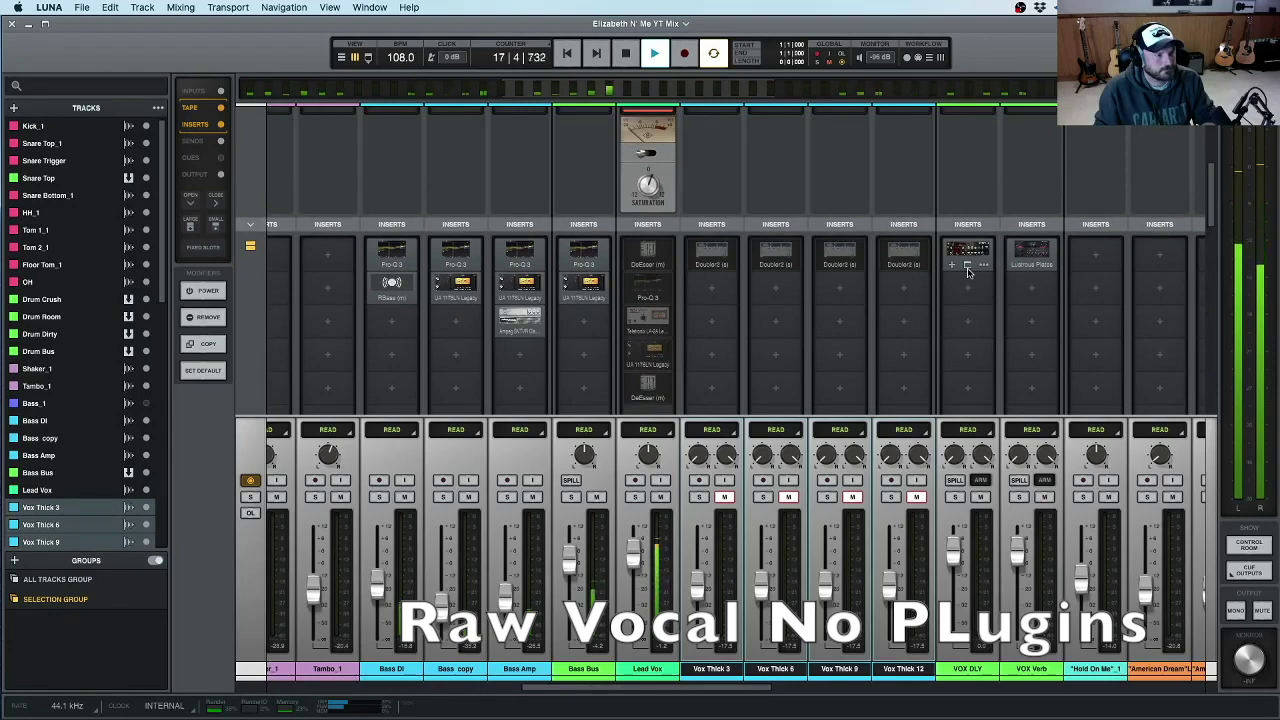
scroll(967, 272, down, 1)
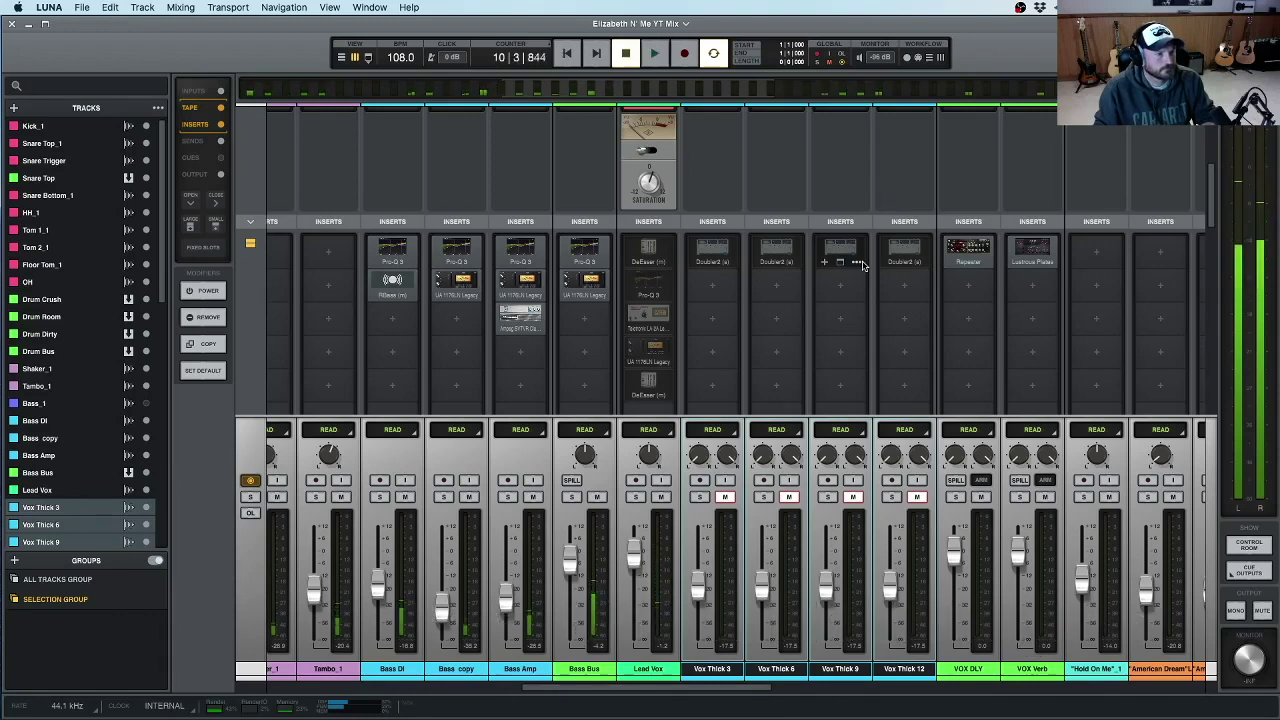
key(space)
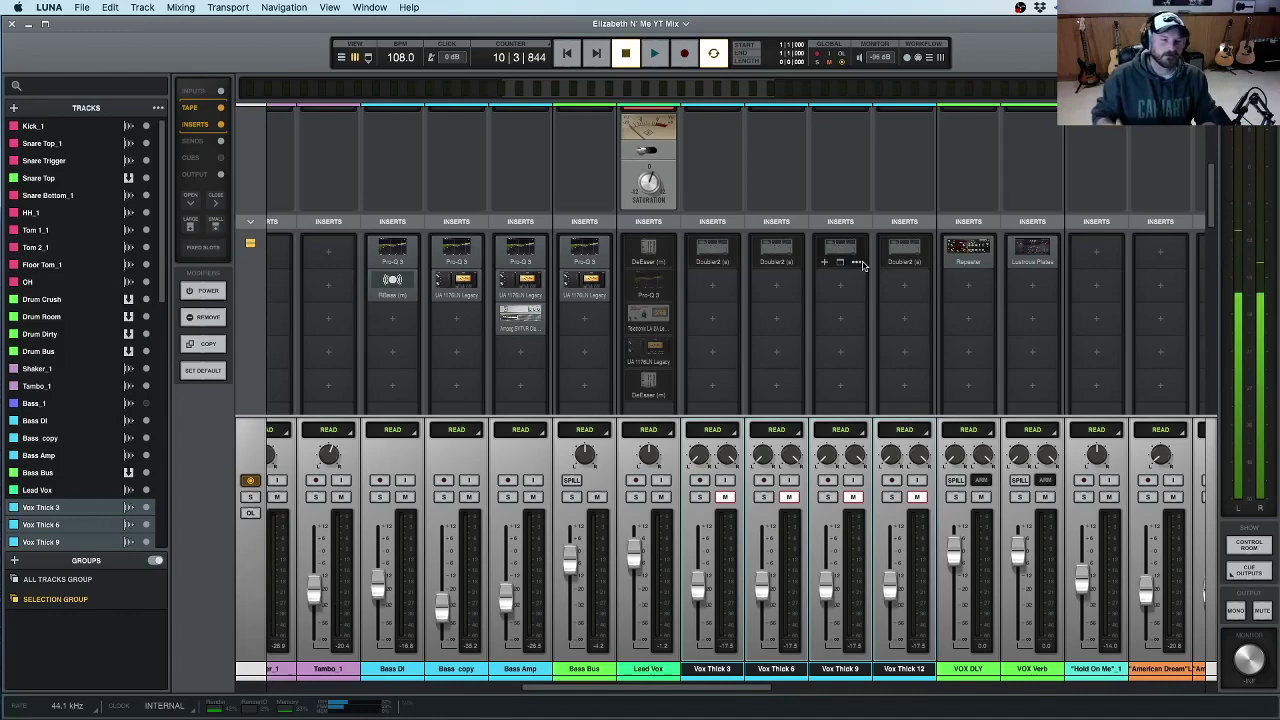
- Unmute the Vox Thick 3, 6, 9 and 12 tracks
scroll(727, 303, down, 1)
scroll(727, 303, down, 3)
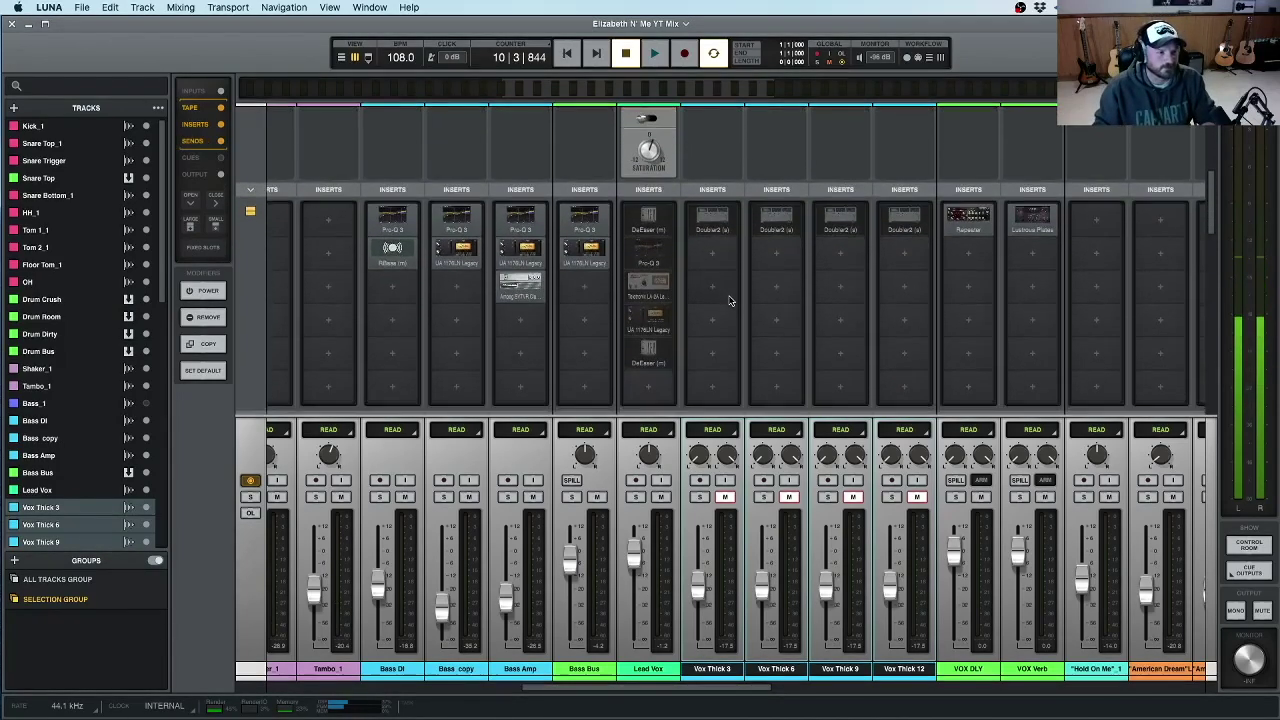
click(916, 496)
click(852, 496)
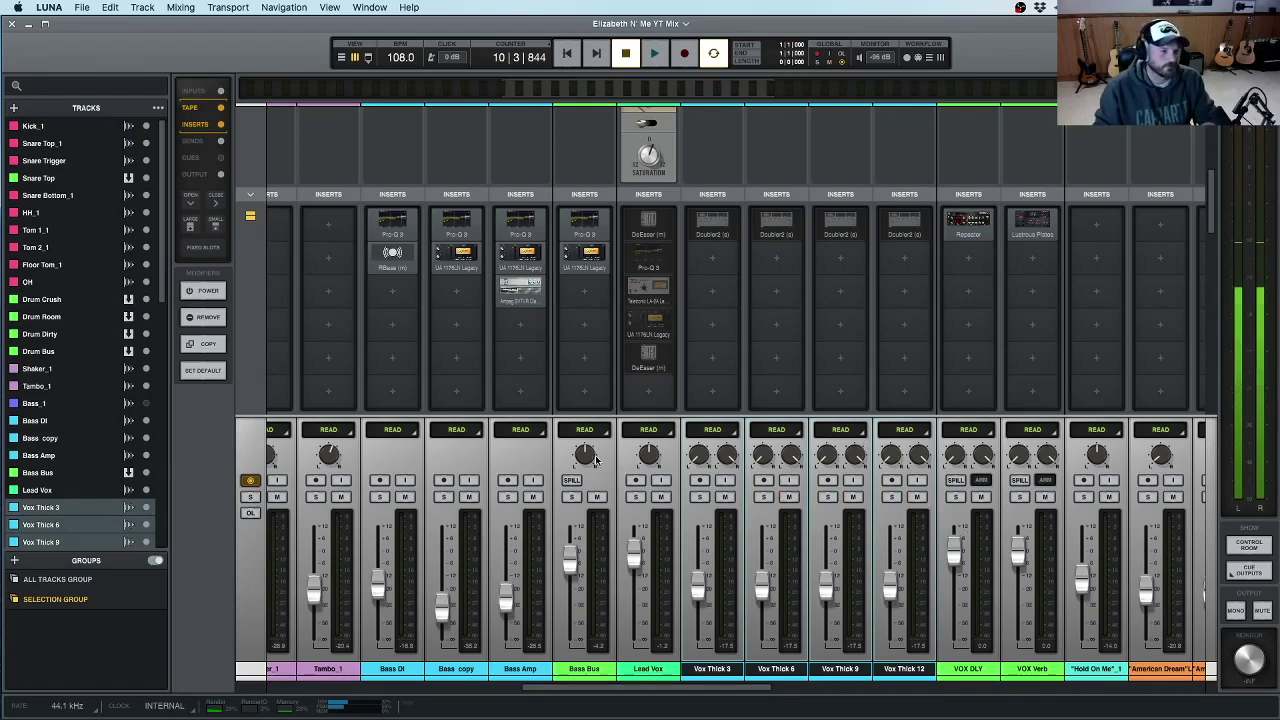
scroll(660, 320, up, 3)
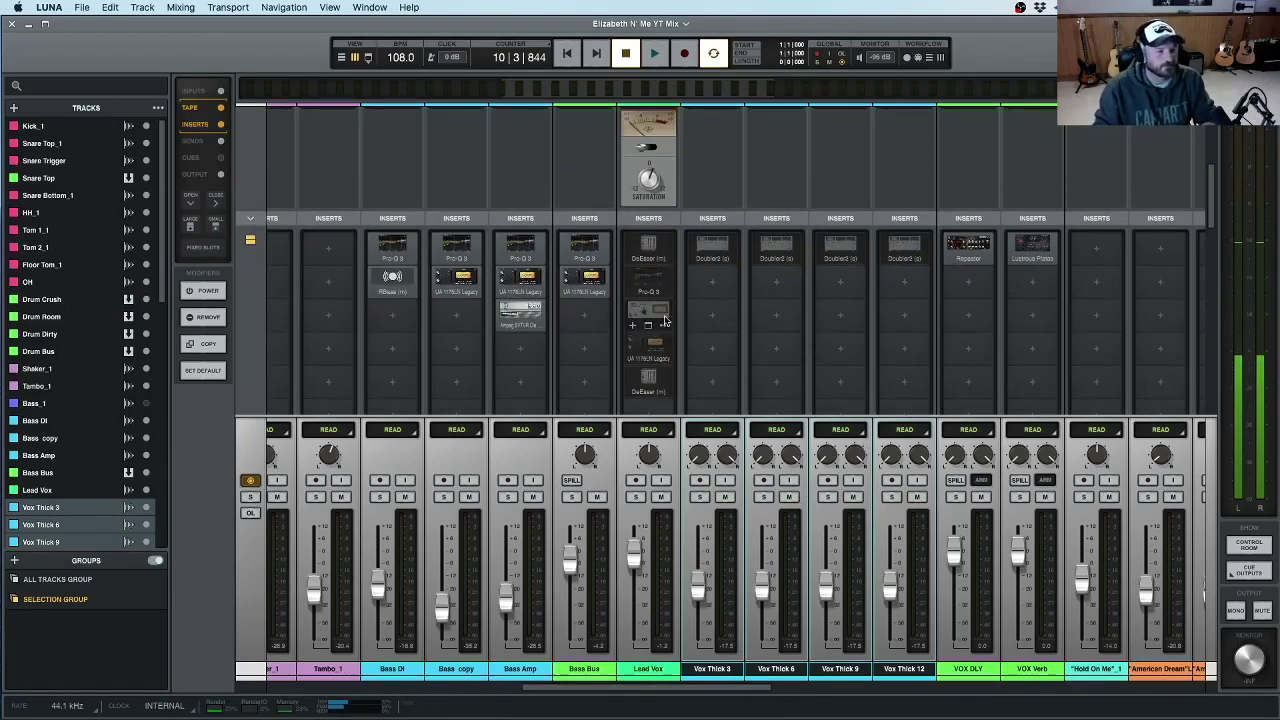
scroll(665, 320, up, 2)
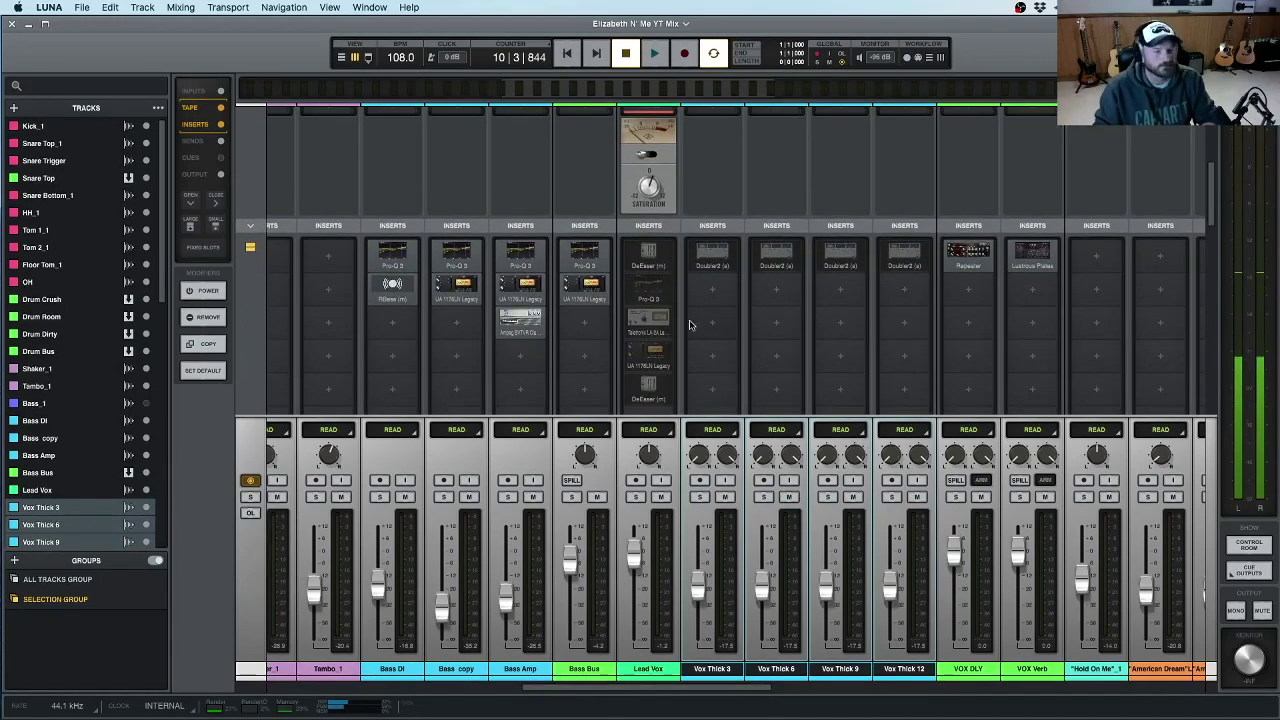
scroll(689, 325, right, 1)
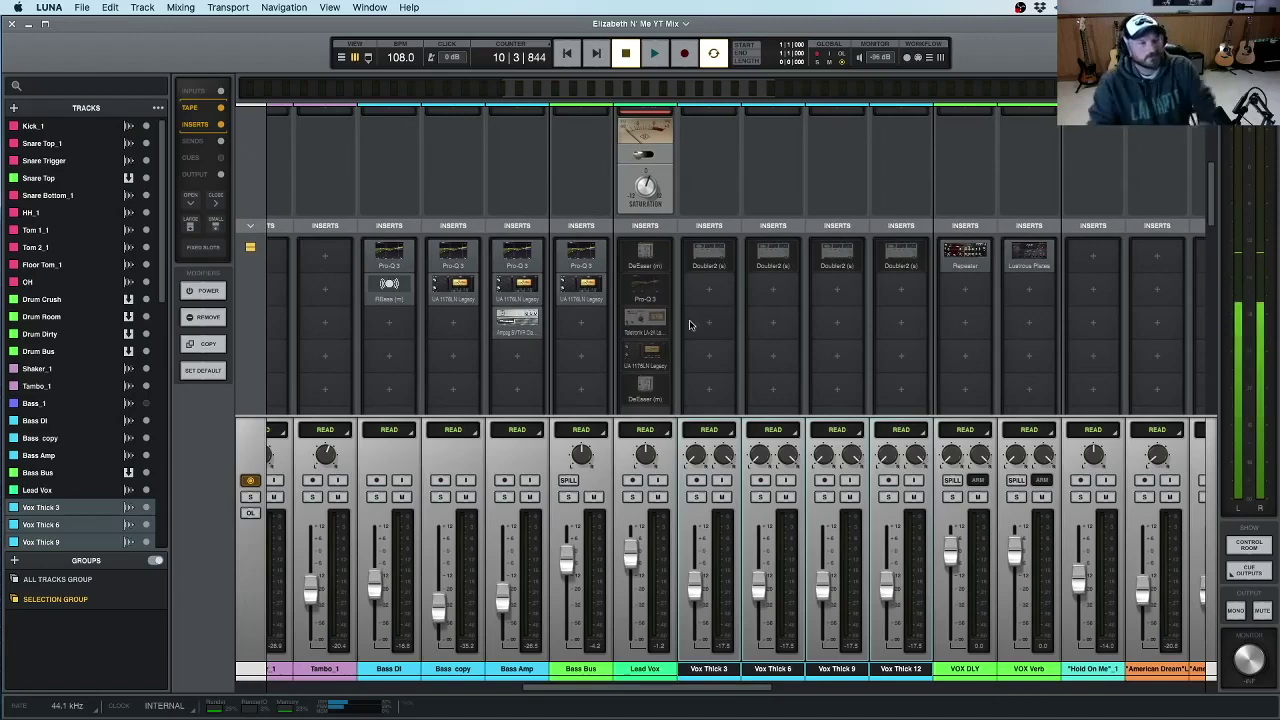
scroll(650, 311, up, 3)
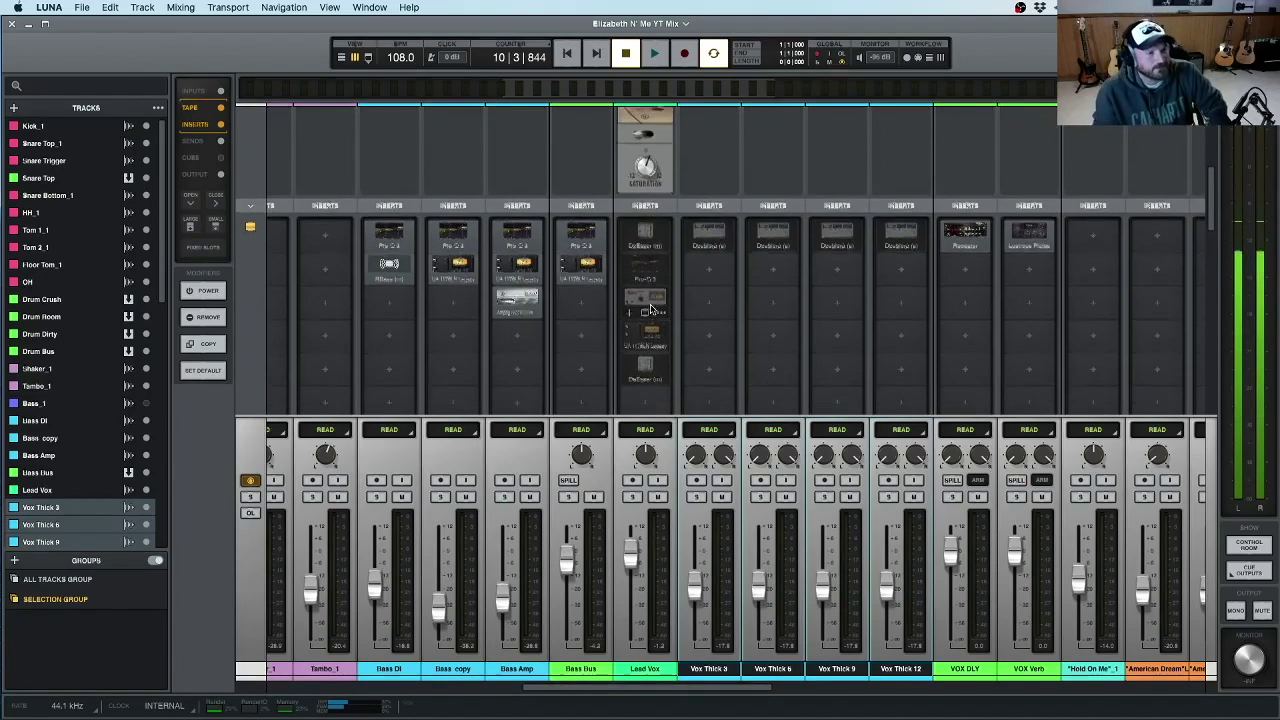
- Review the mixer channels from Lead Vox and the Vox Thick tracks through VOX DLY and VOX Verb to the vocal harmonies
scroll(776, 384, right, 3)
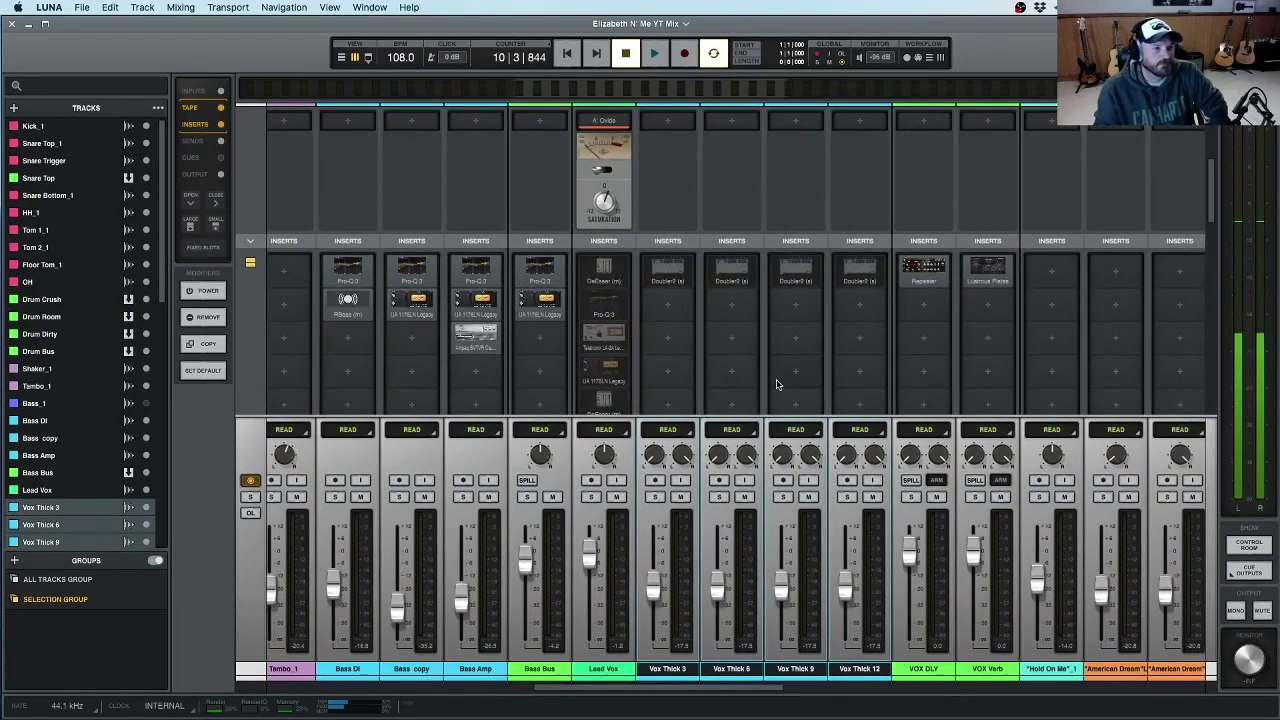
scroll(776, 384, right, 5)
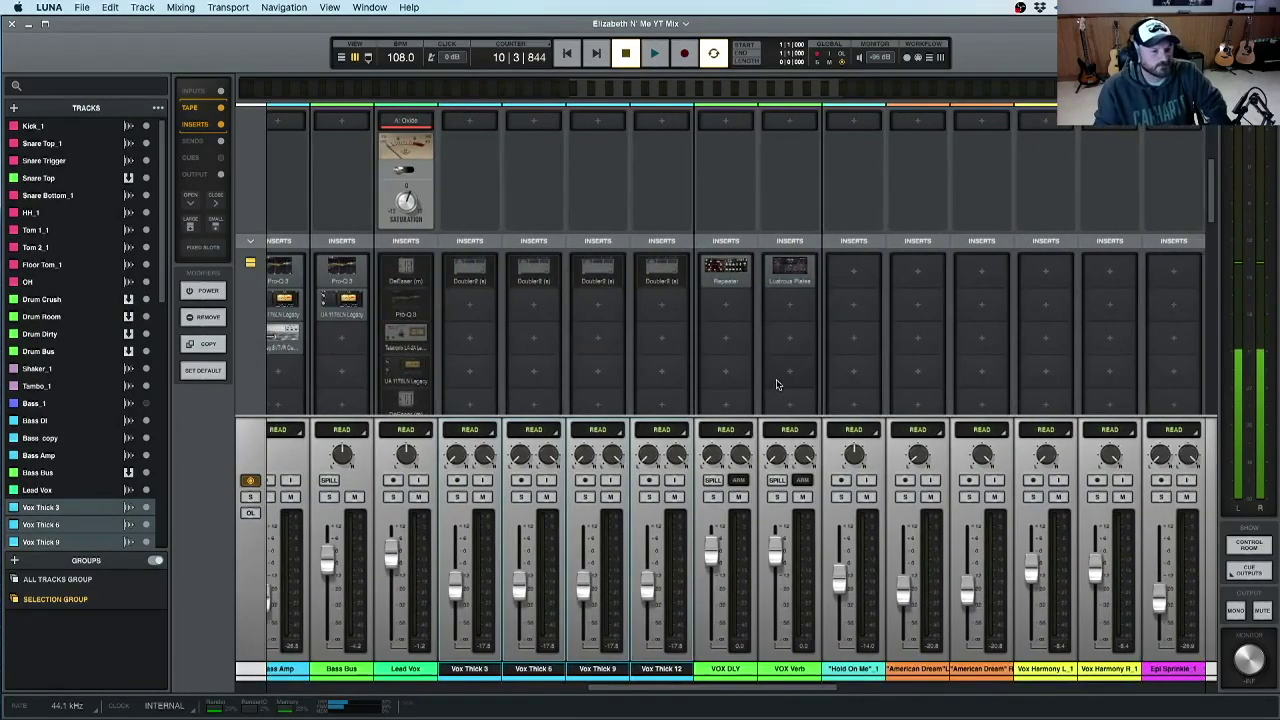
scroll(877, 488, right, 3)
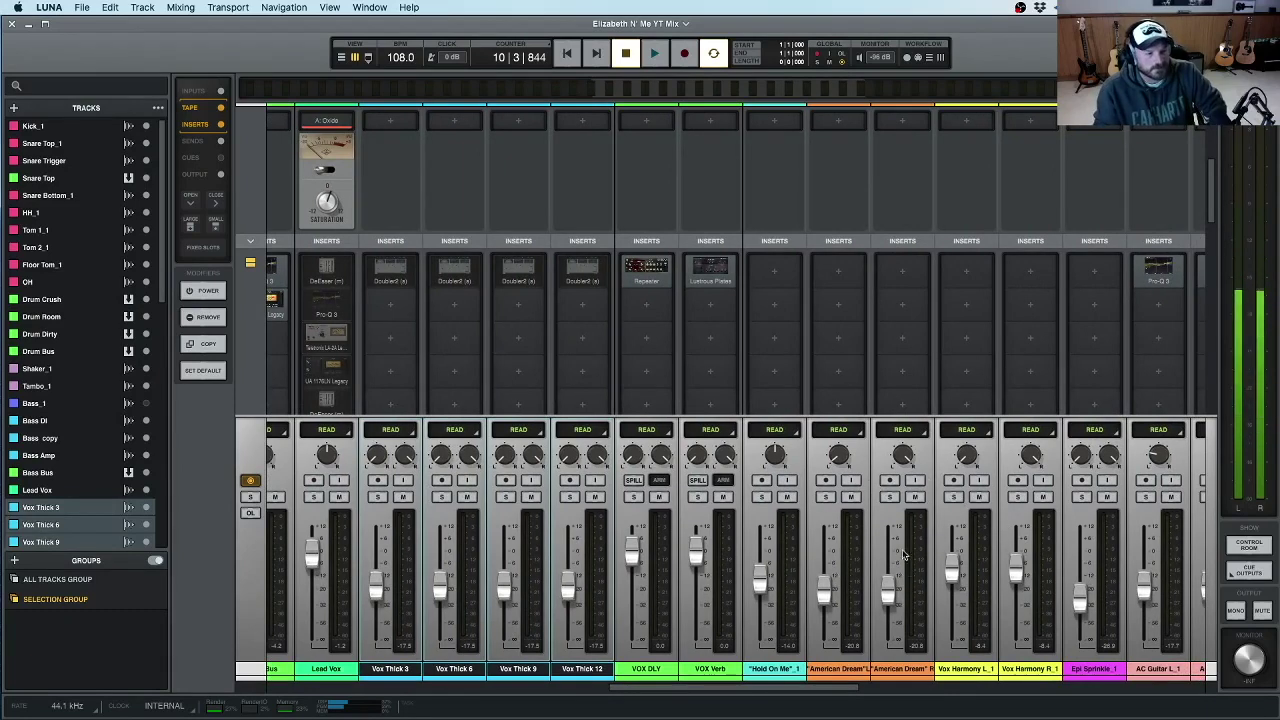
scroll(842, 578, left, 1)
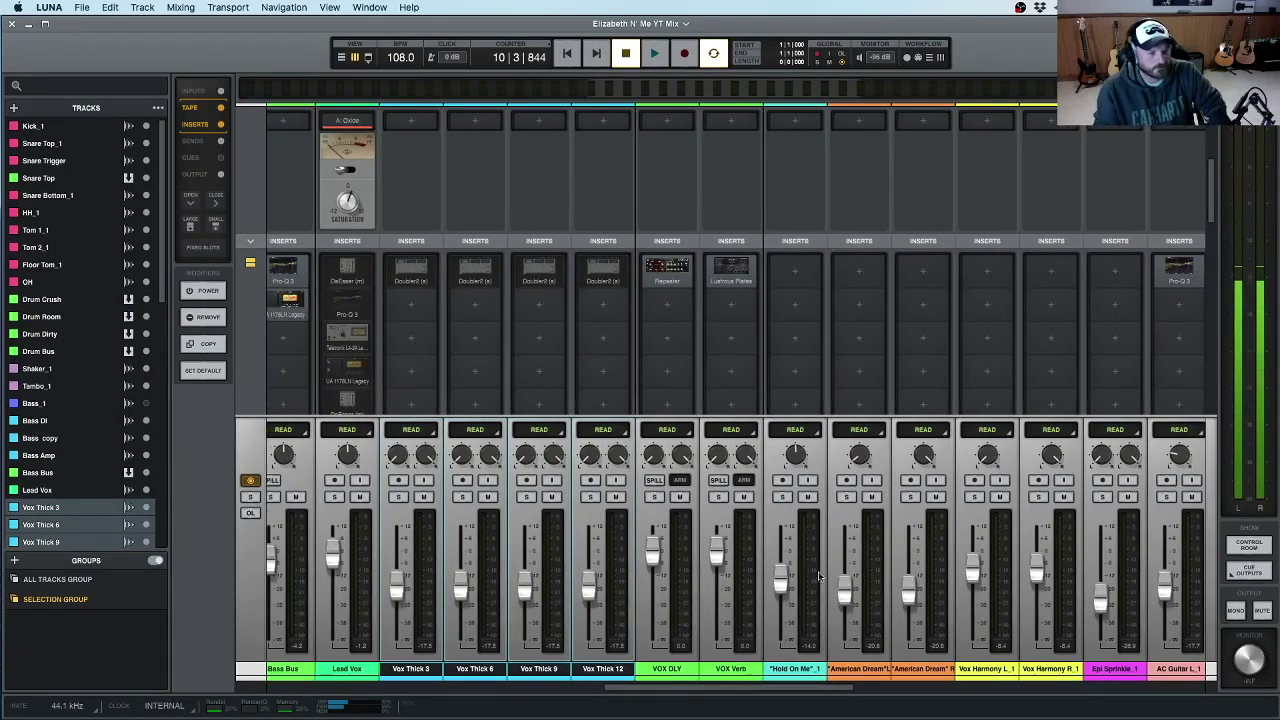
scroll(885, 585, left, 10)
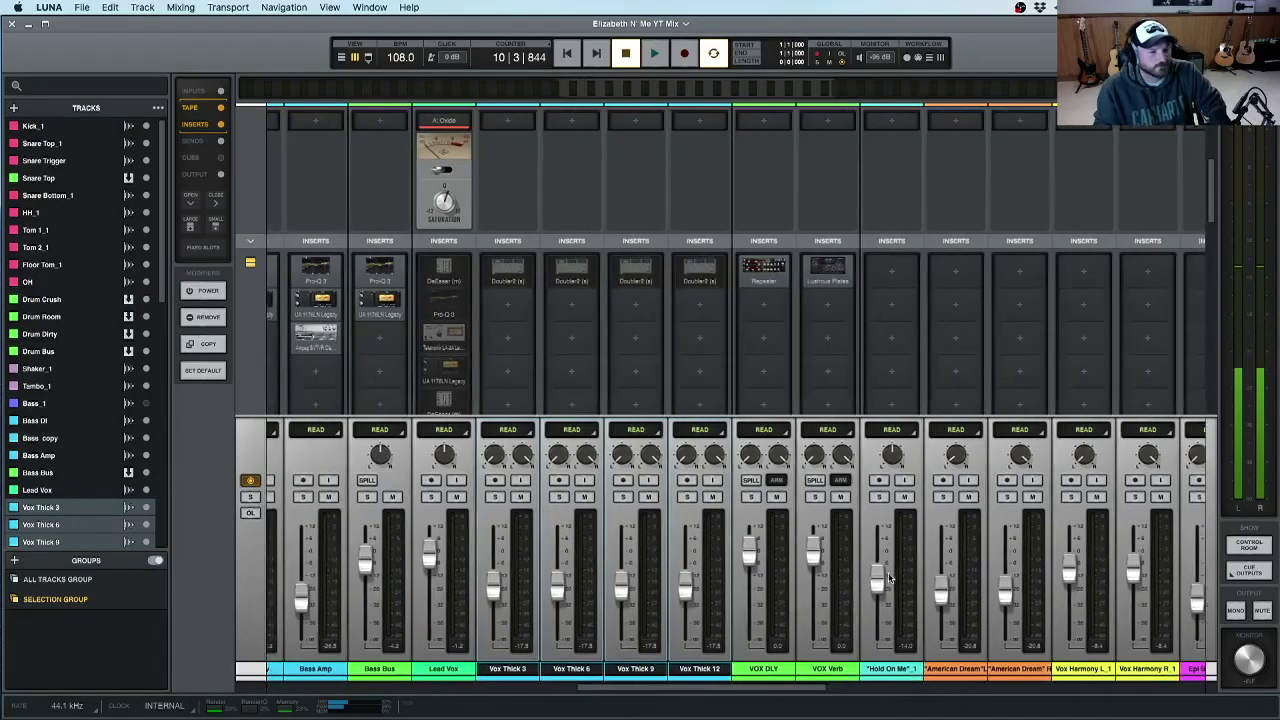
scroll(888, 578, right, 4)
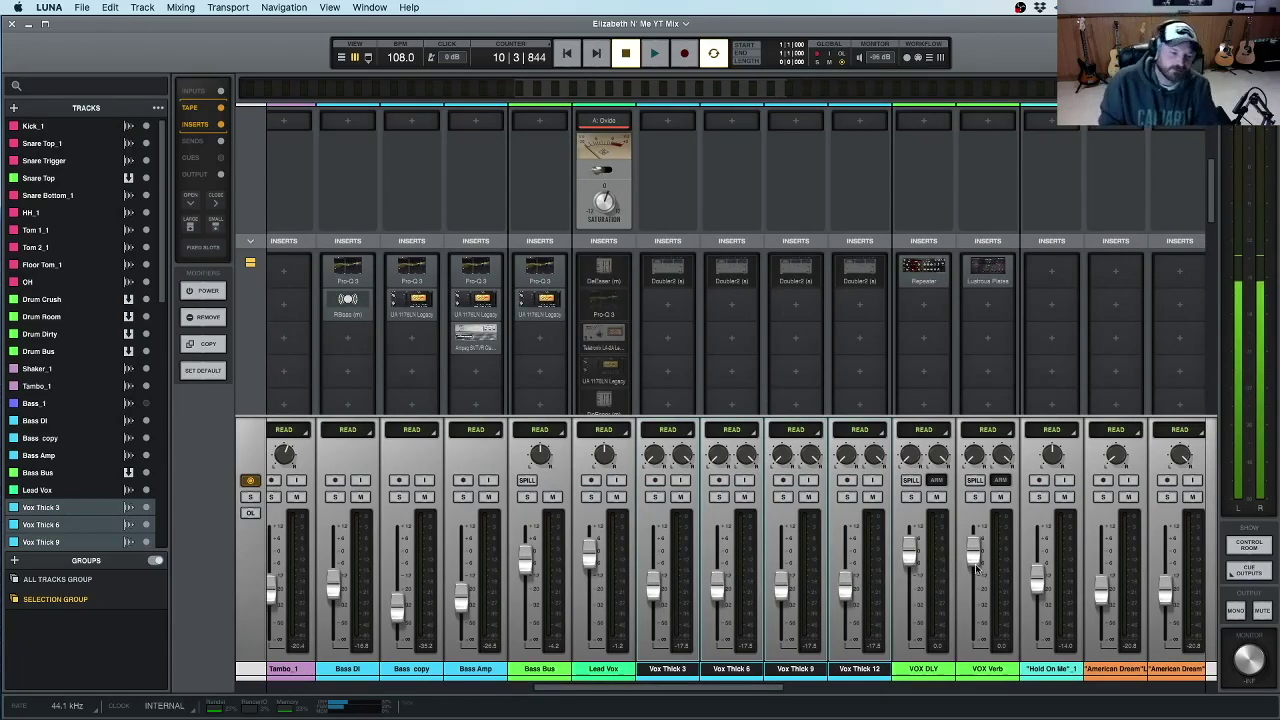
scroll(913, 418, down, 2)
scroll(913, 418, up, 3)
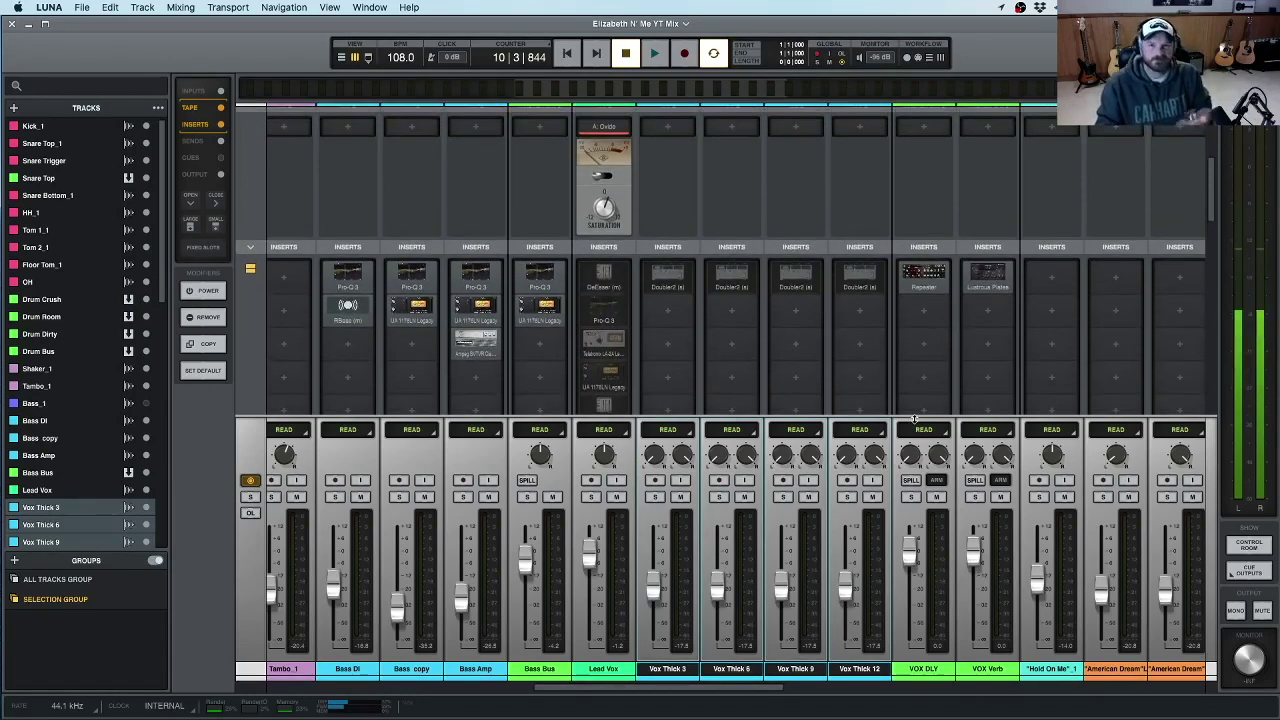